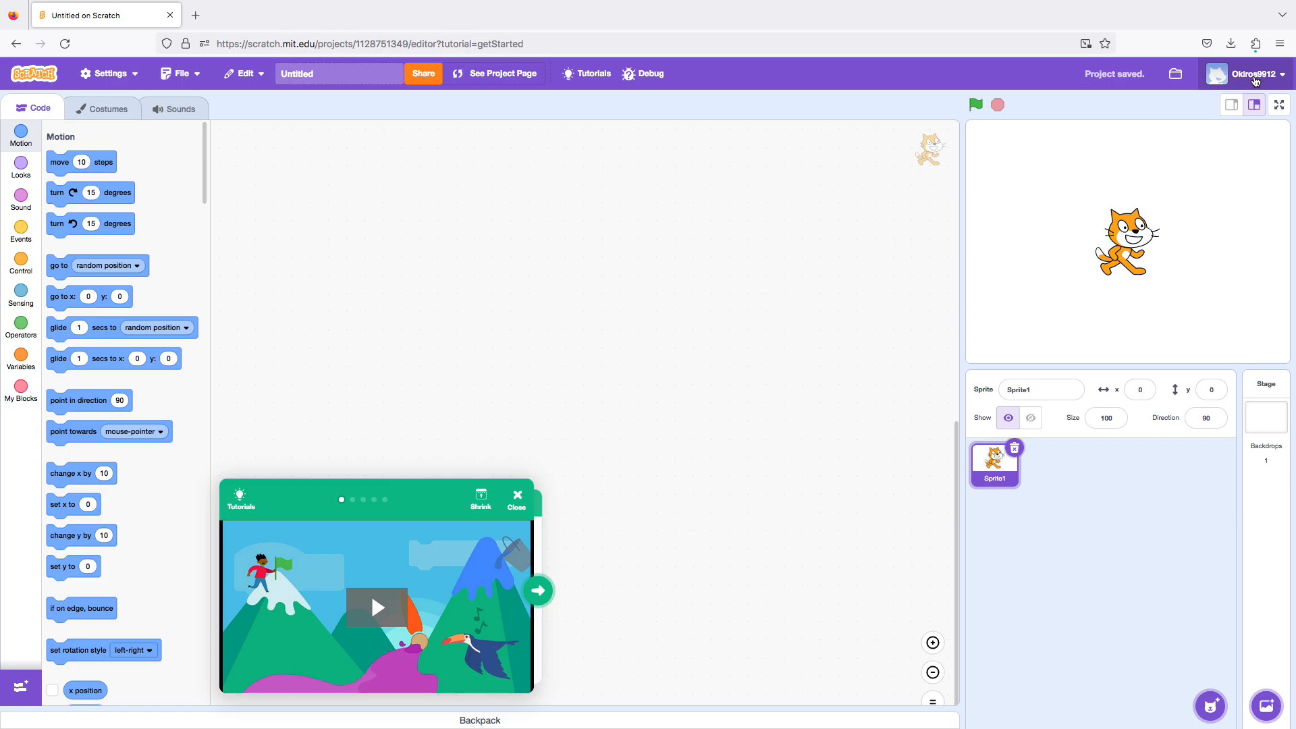
Open My Stuff and delete the Untitled project from the project list.
{"action": "left_click", "coordinate": [1255, 80]}
{"action": "left_click", "coordinate": [1242, 124]}
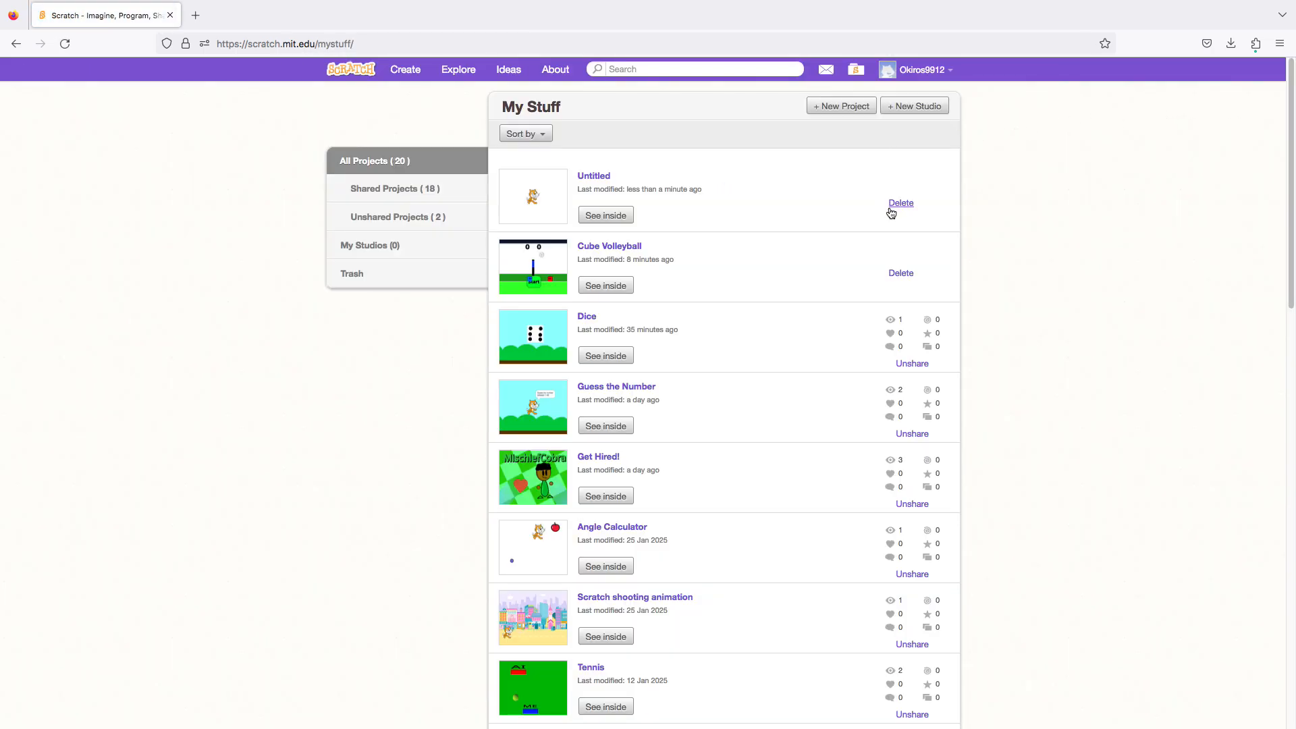
{"action": "left_click", "coordinate": [891, 210]}
Sign out of the Scratch account.
{"action": "left_click", "coordinate": [921, 70]}
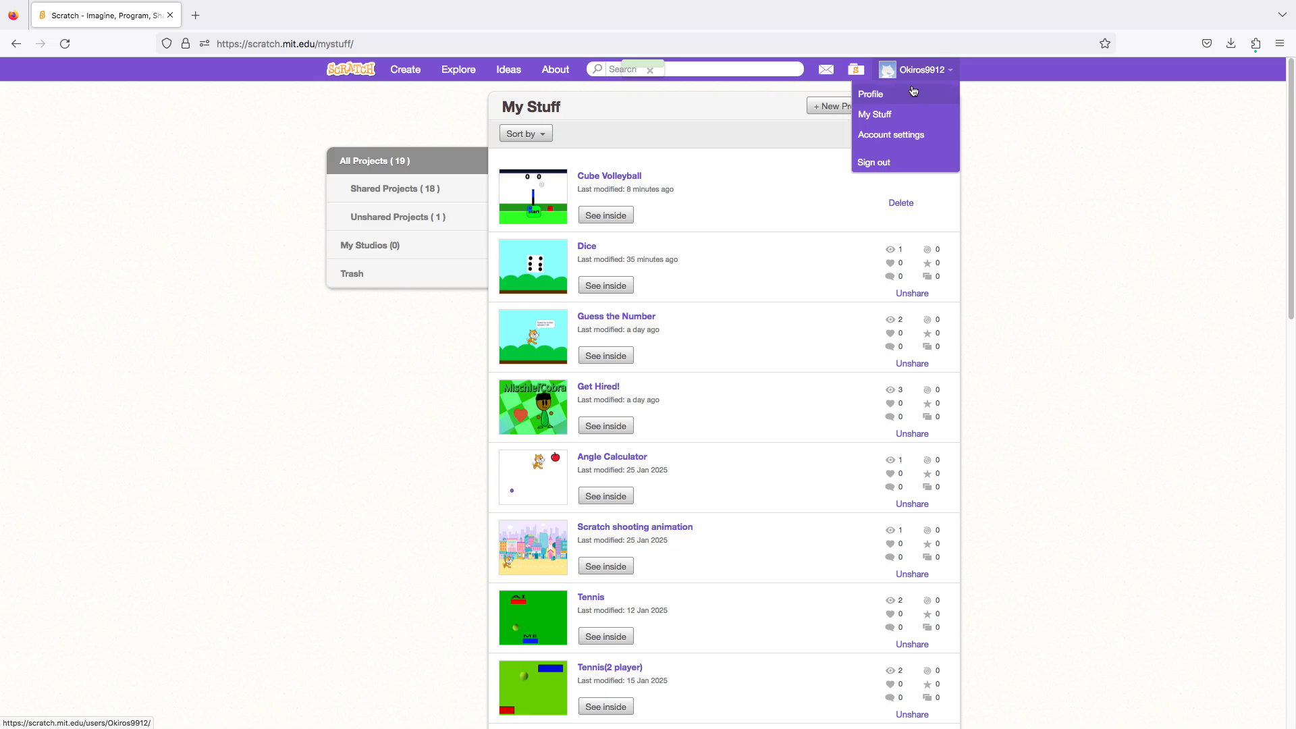
{"action": "left_click", "coordinate": [924, 71]}
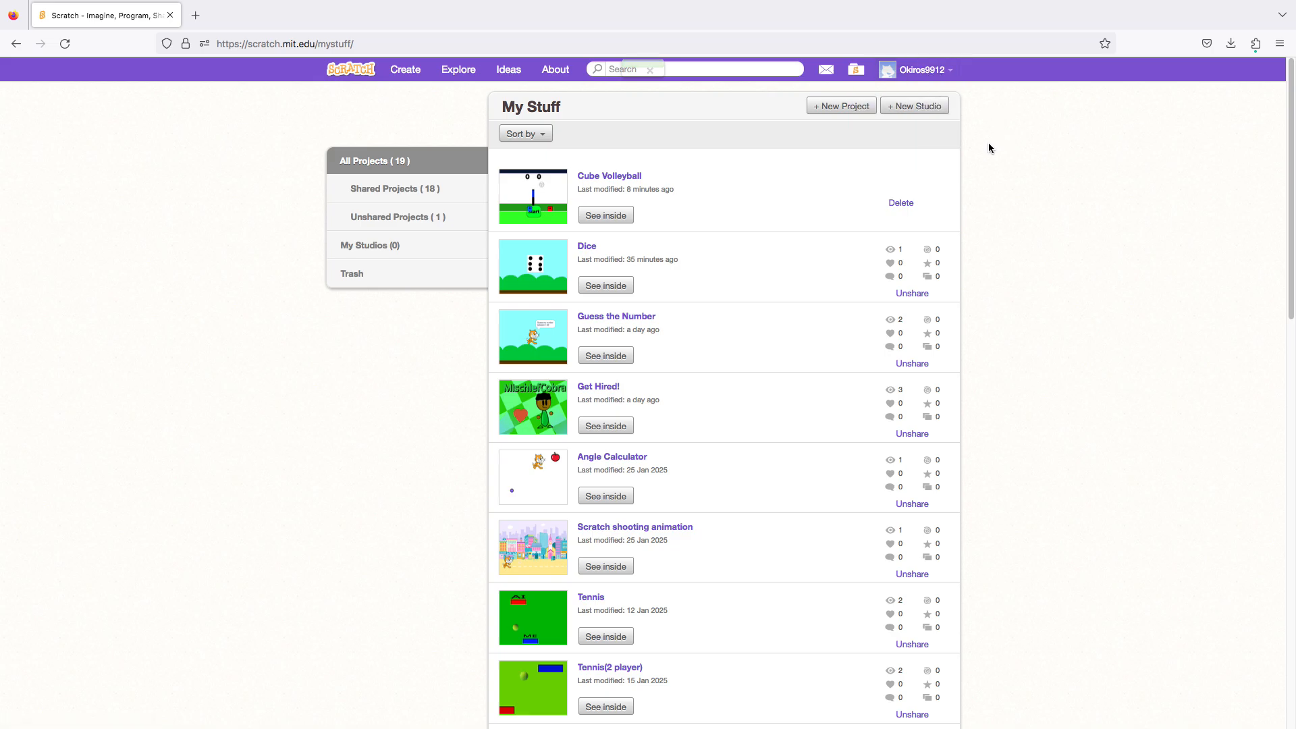
{"action": "left_click_drag", "start_coordinate": [988, 148], "coordinate": [937, 191]}
{"action": "left_click", "coordinate": [983, 204]}
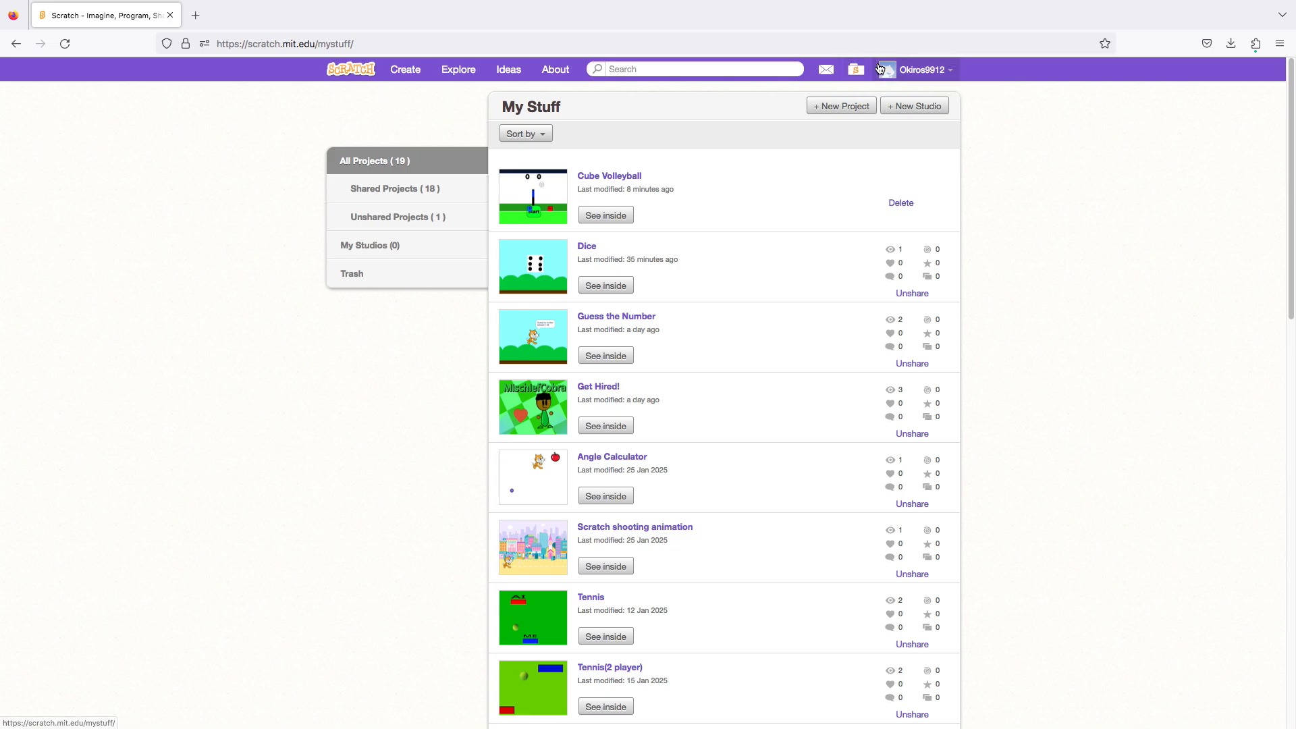
{"action": "left_click", "coordinate": [921, 71]}
{"action": "left_click", "coordinate": [883, 163]}
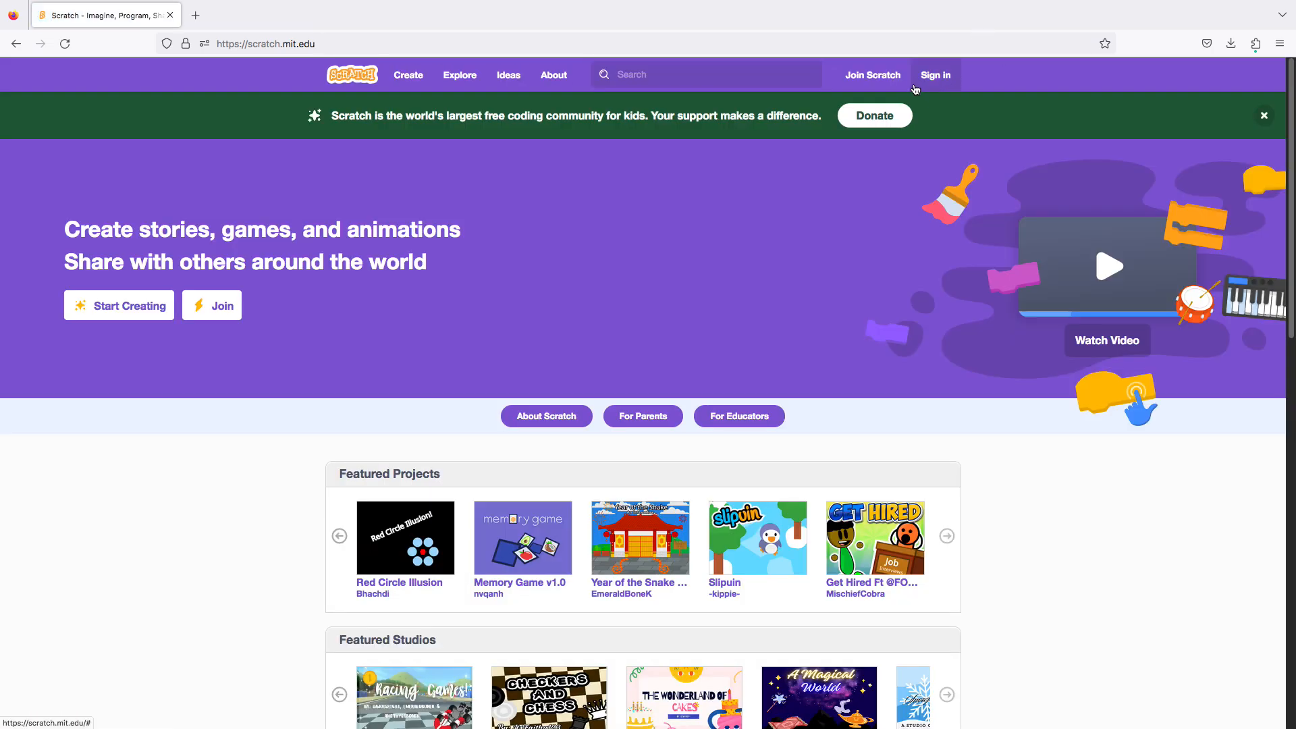
Look at the sign-in form, open the Join Scratch page and examine its username, password and password confirmation fields.
{"action": "left_click", "coordinate": [925, 80]}
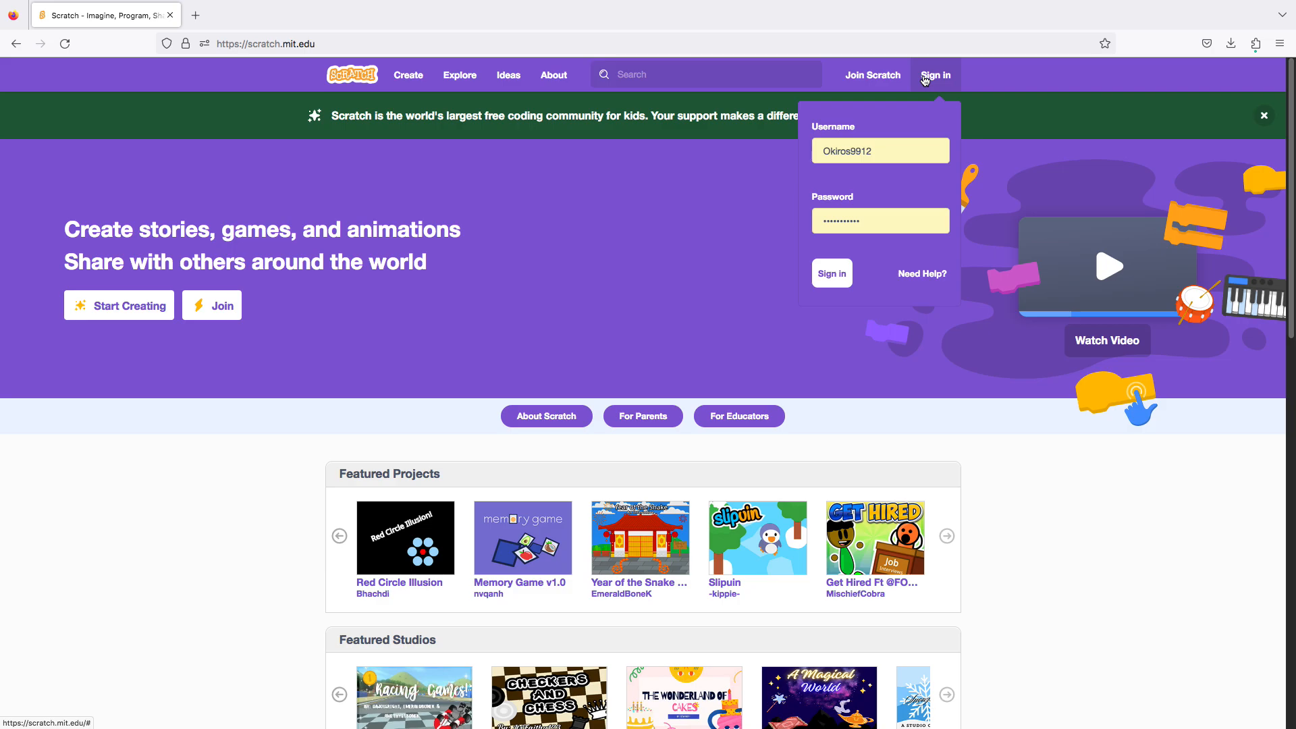
{"action": "left_click", "coordinate": [930, 76]}
{"action": "left_click", "coordinate": [888, 78]}
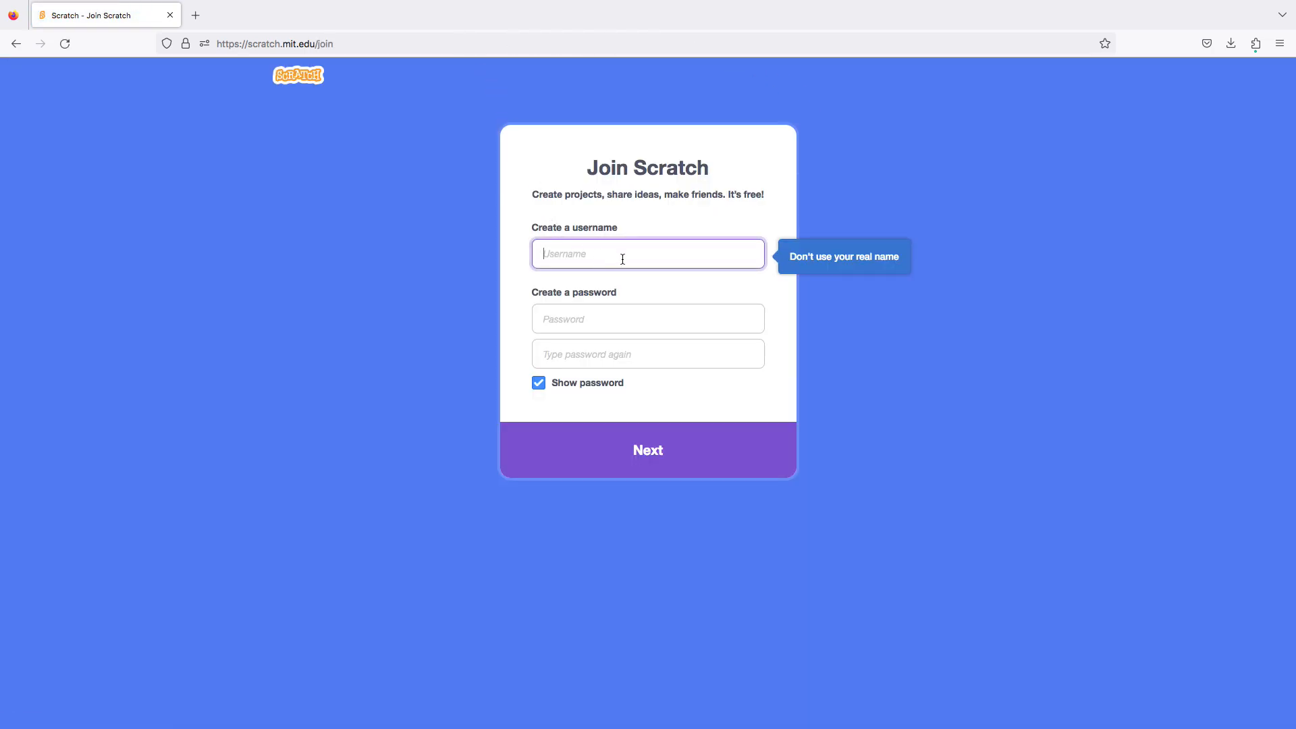
{"action": "left_click", "coordinate": [635, 325]}
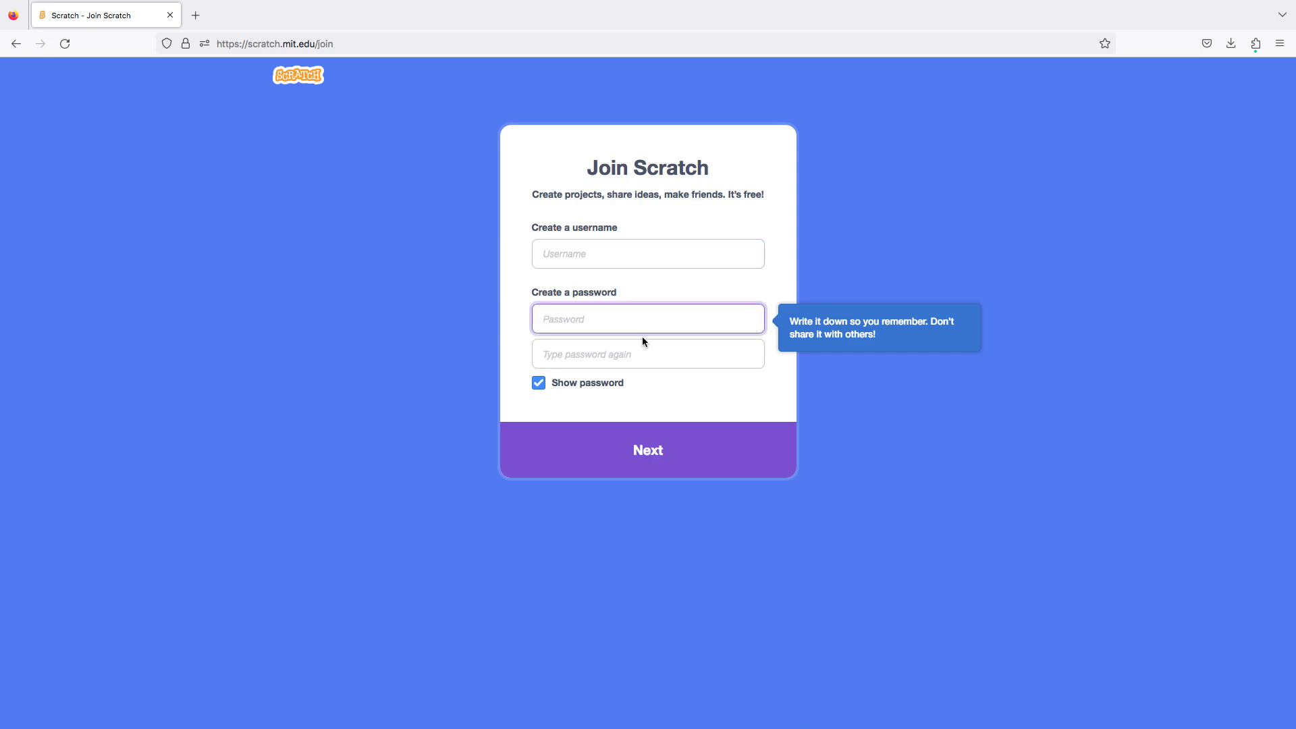
{"action": "left_click", "coordinate": [663, 368]}
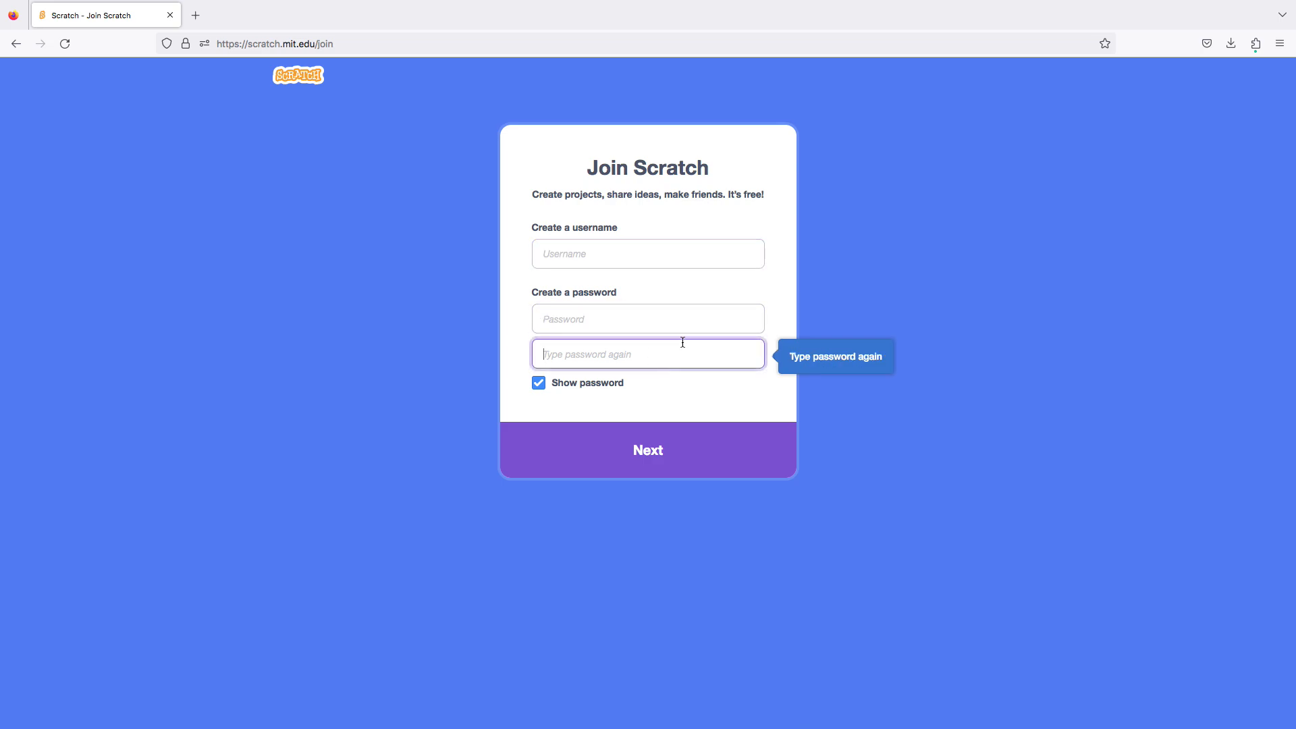
{"action": "left_click", "coordinate": [683, 257]}
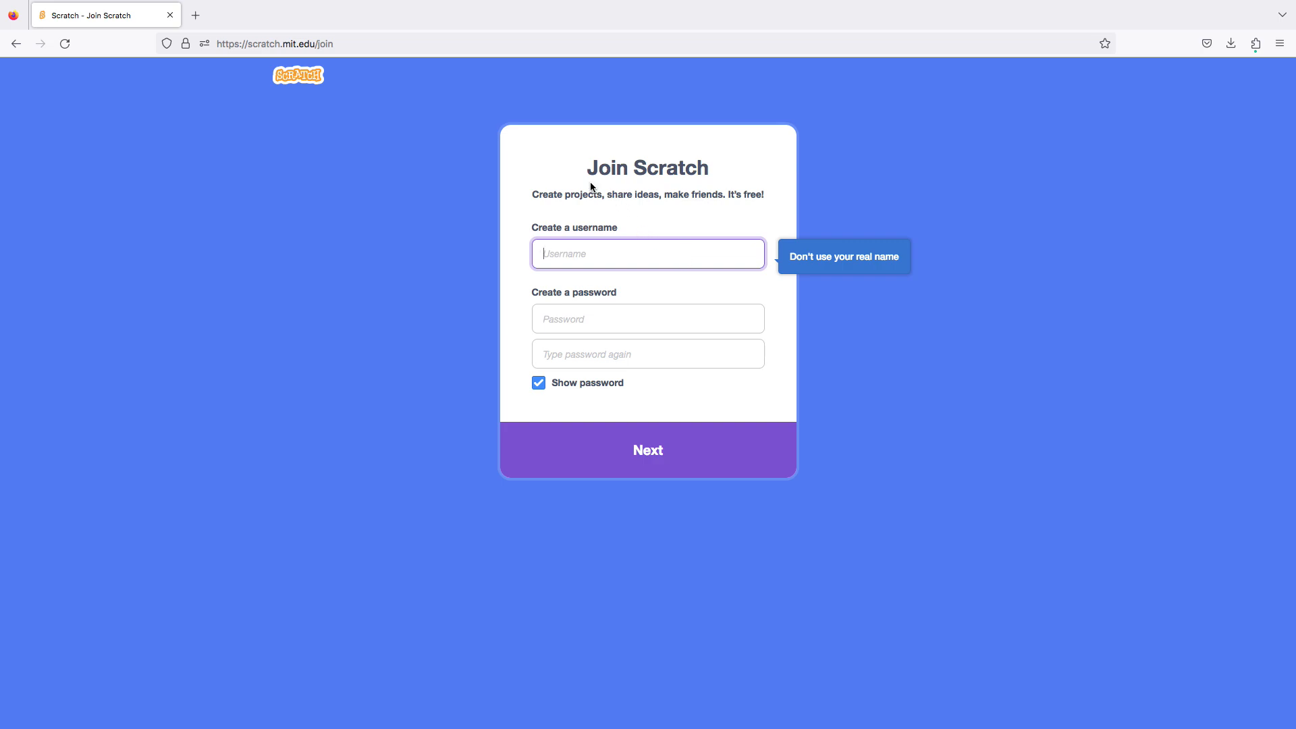
Go to the suggested scratch.mit.edu/projects/editor/?tutorial=getStarted address and sign in to the account from the editor with the saved credentials.
{"action": "left_click", "coordinate": [599, 41]}
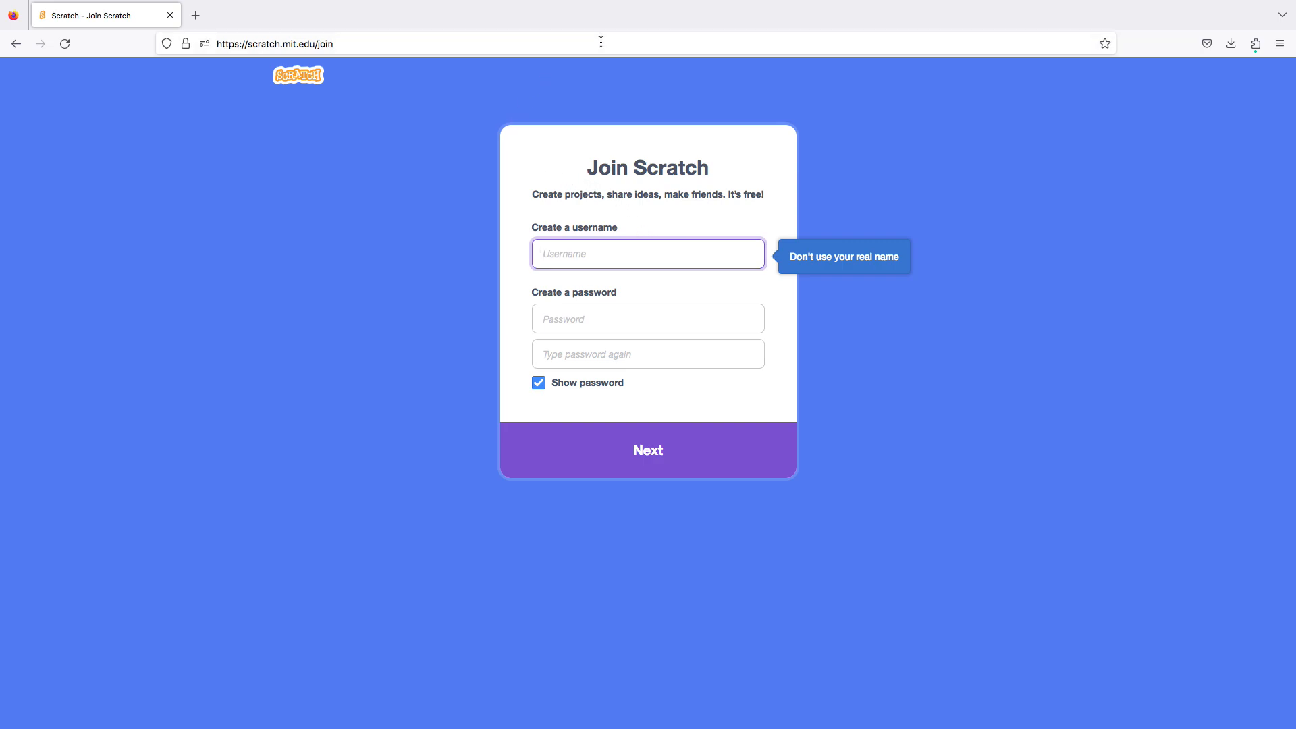
{"action": "left_click", "coordinate": [601, 42]}
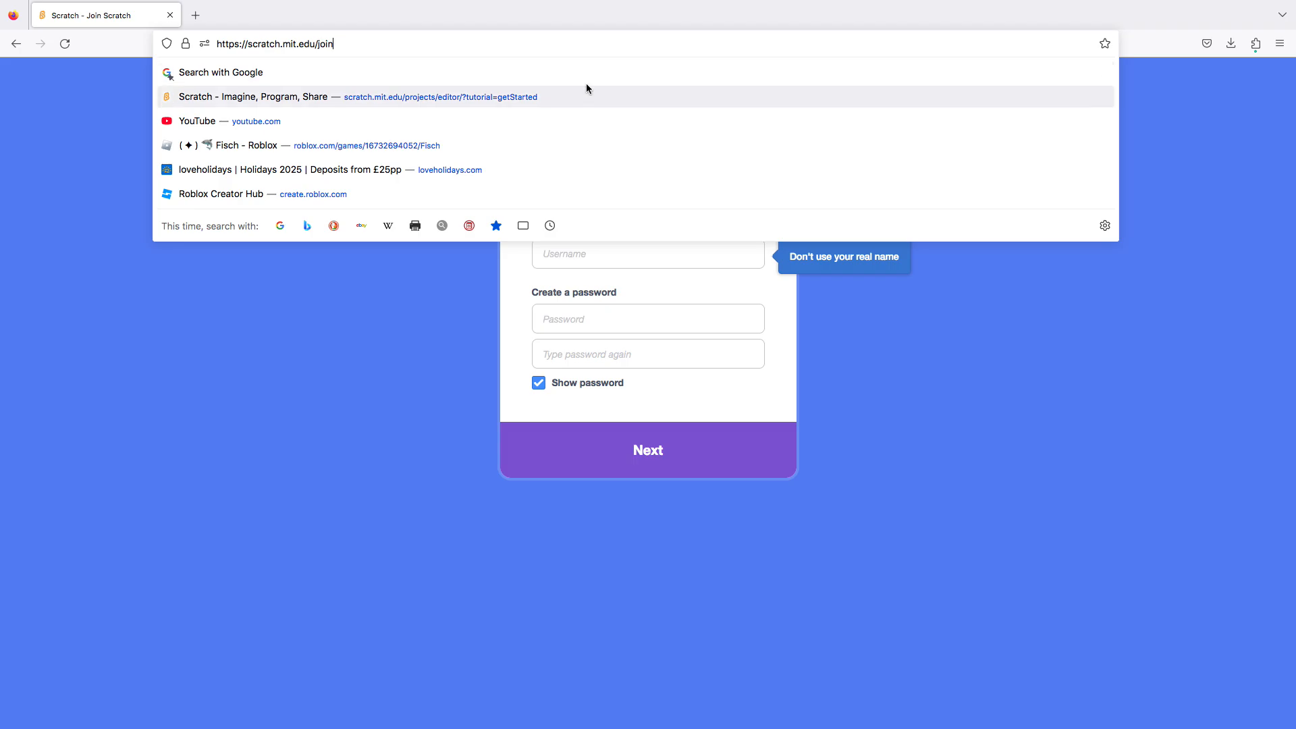
{"action": "left_click", "coordinate": [575, 101]}
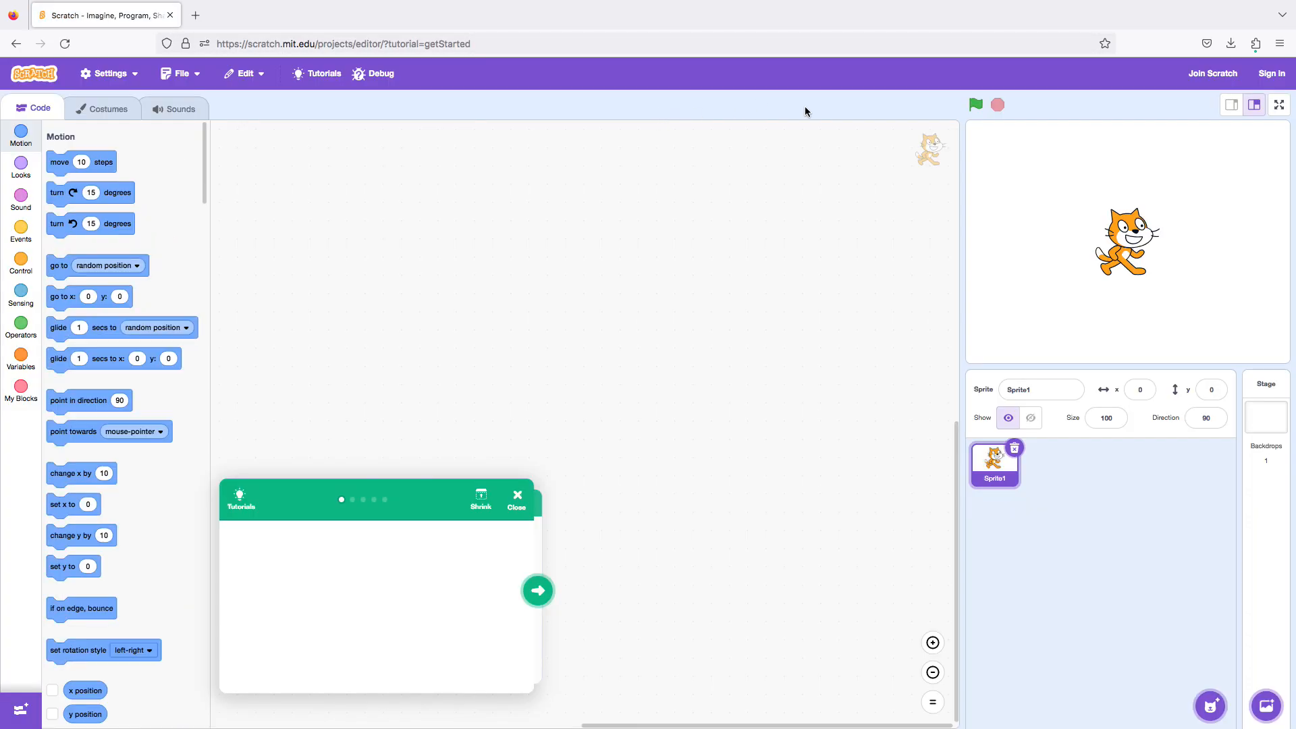
{"action": "left_click", "coordinate": [1260, 79]}
{"action": "left_click", "coordinate": [1173, 259]}
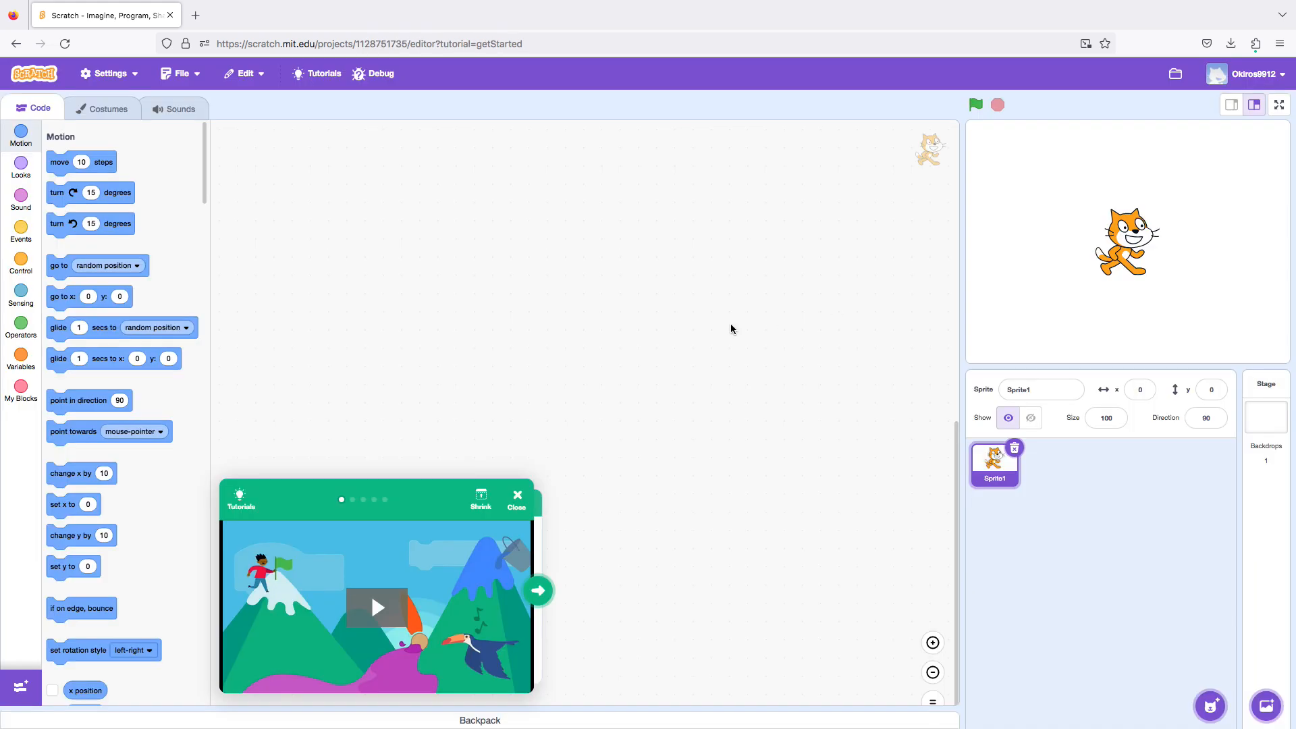
Go to My Stuff and delete the newly created Untitled project.
{"action": "left_click", "coordinate": [1253, 73]}
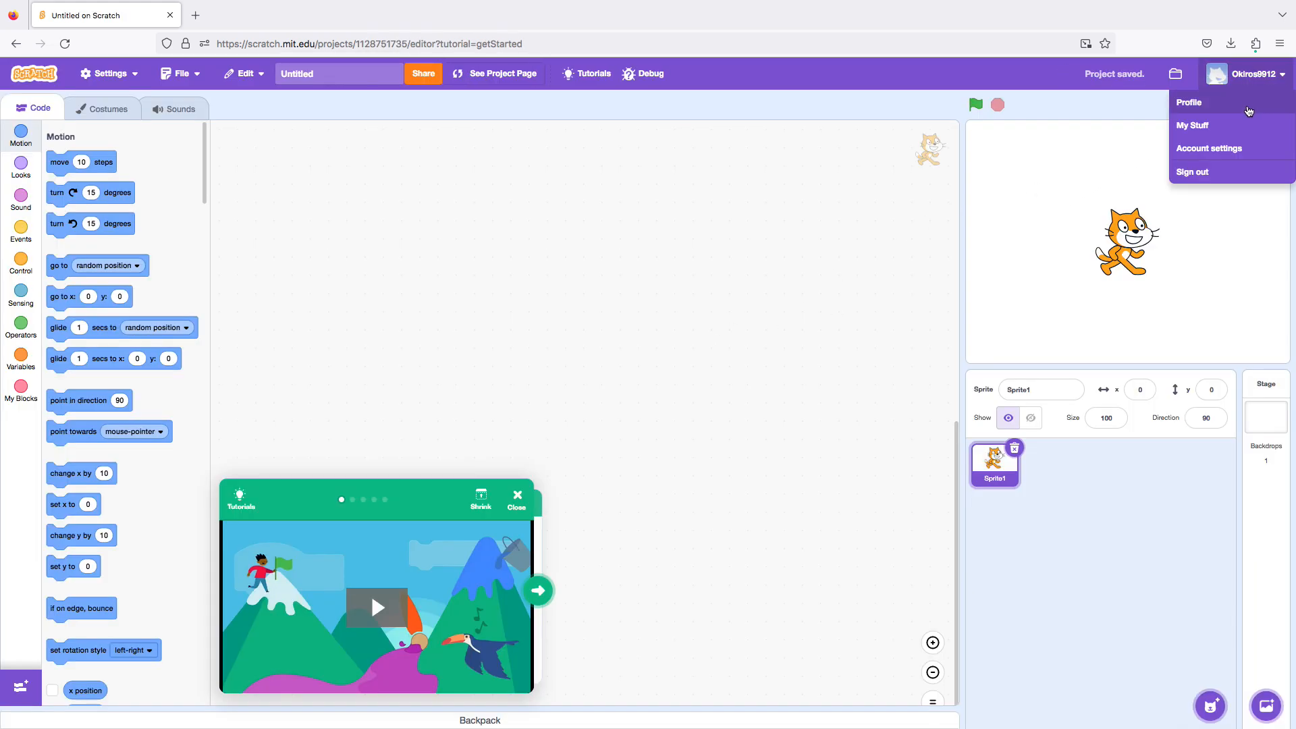
{"action": "left_click", "coordinate": [1219, 130]}
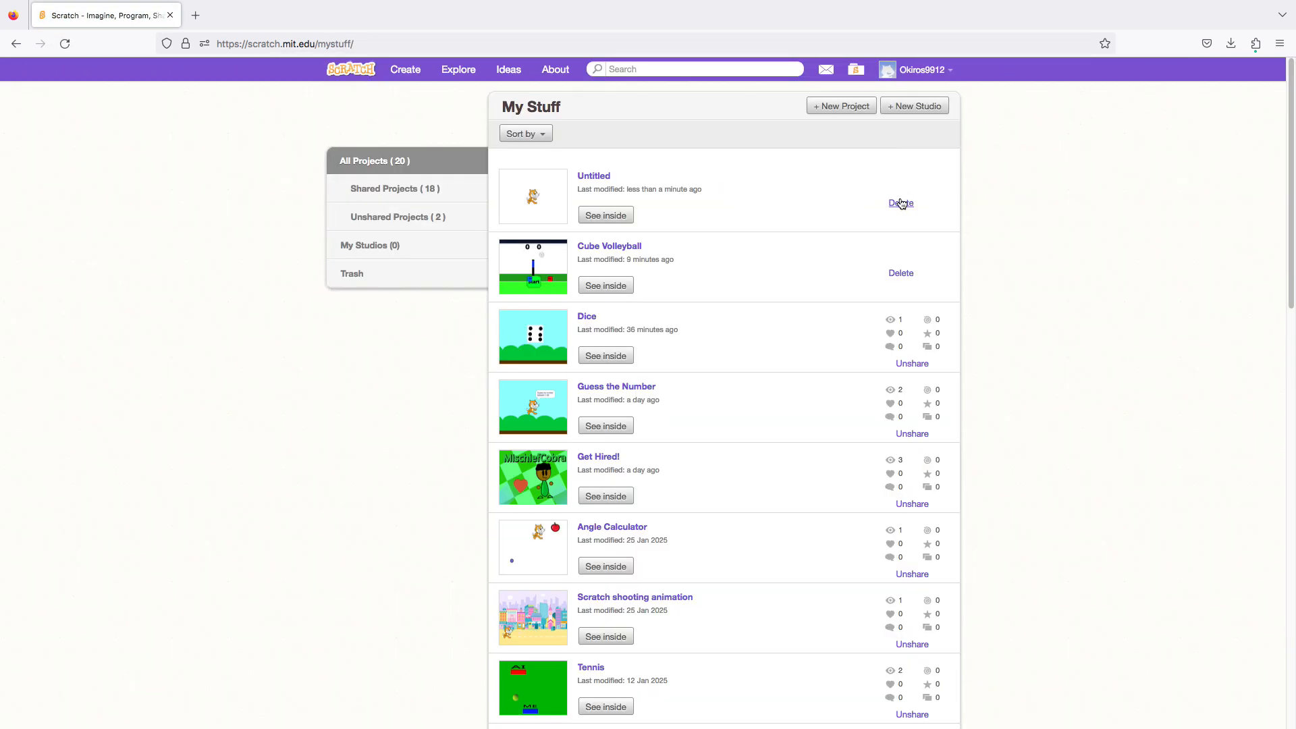
{"action": "left_click", "coordinate": [902, 204]}
Open the Dice project in the editor and run it, repeating the roll in full-screen view before returning to the editor.
{"action": "left_click", "coordinate": [619, 291]}
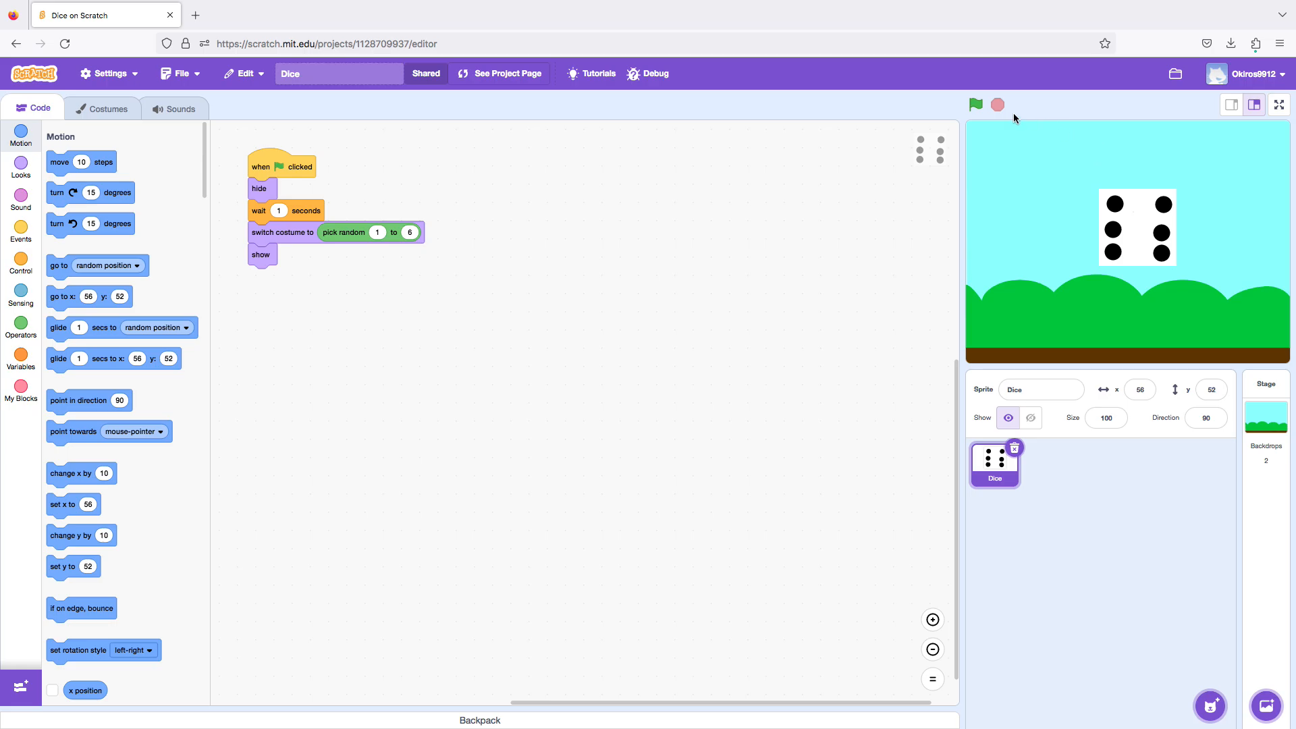
{"action": "left_click", "coordinate": [978, 105]}
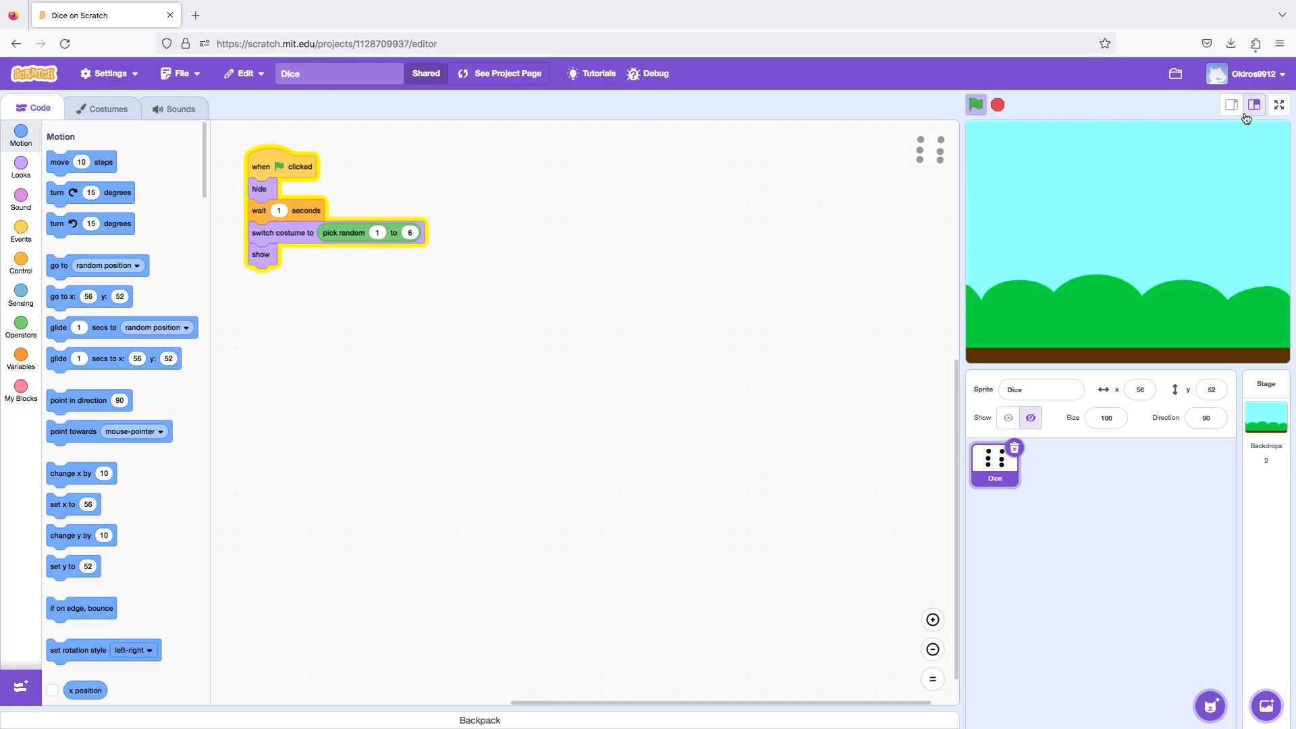
{"action": "left_click", "coordinate": [1278, 104]}
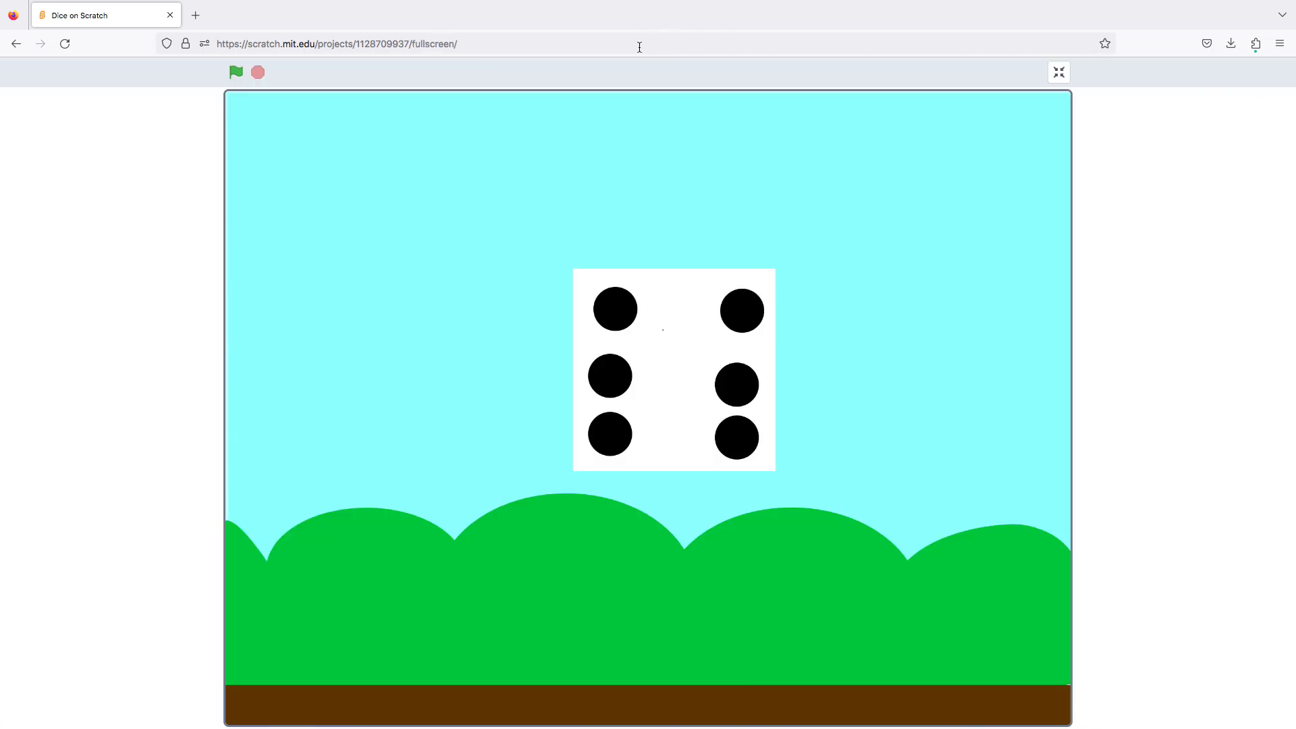
{"action": "left_click", "coordinate": [236, 72]}
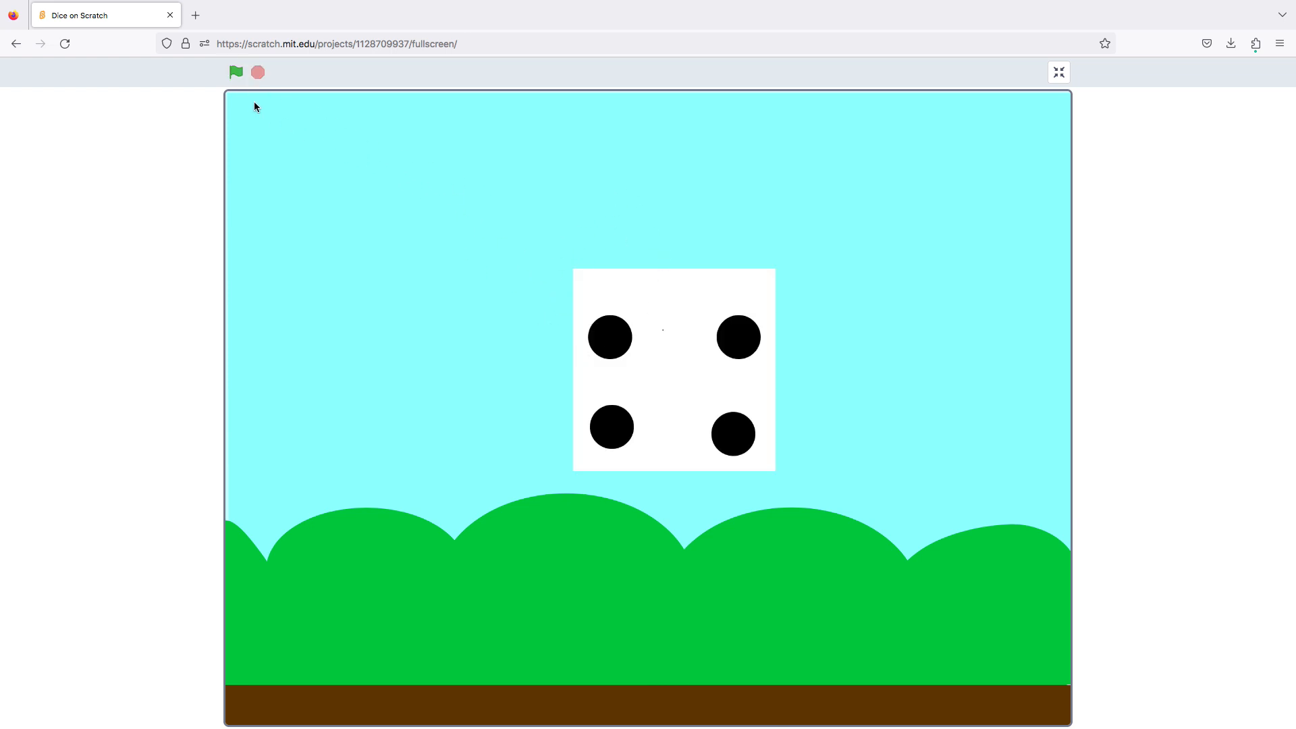
{"action": "left_click", "coordinate": [235, 75]}
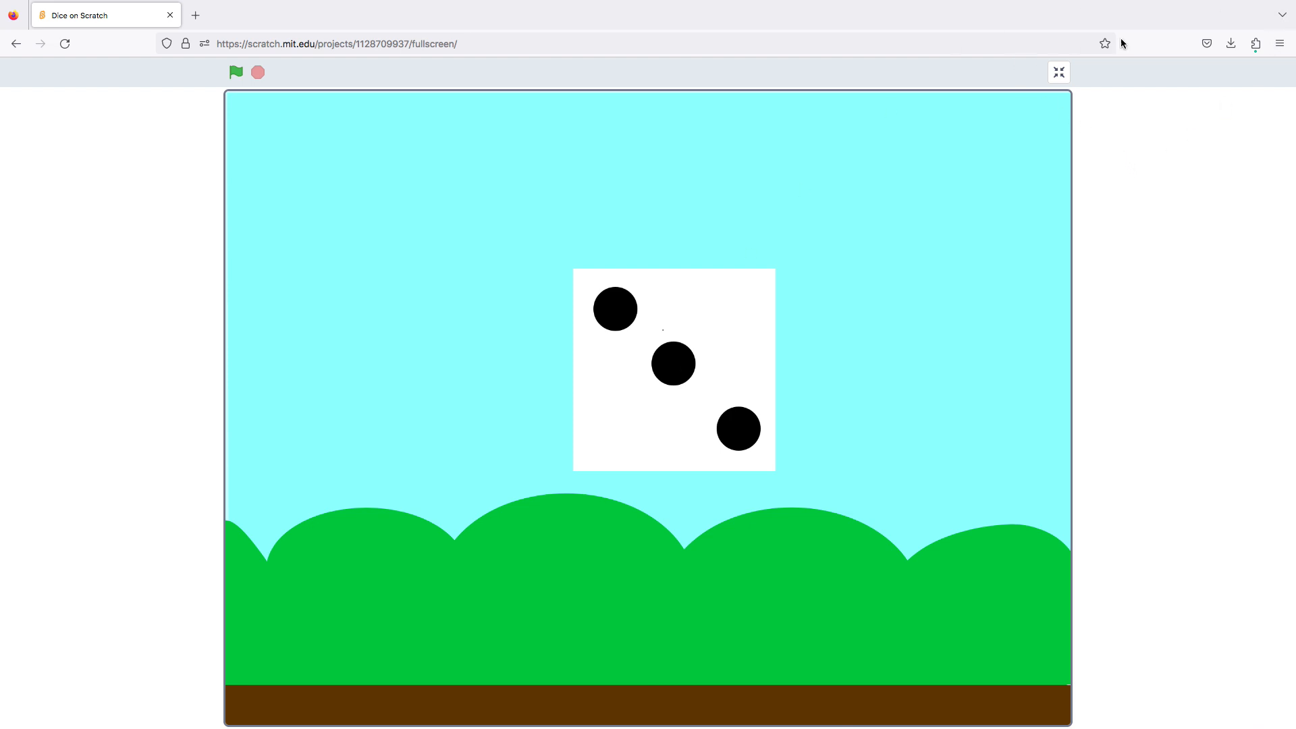
{"action": "left_click", "coordinate": [1060, 72]}
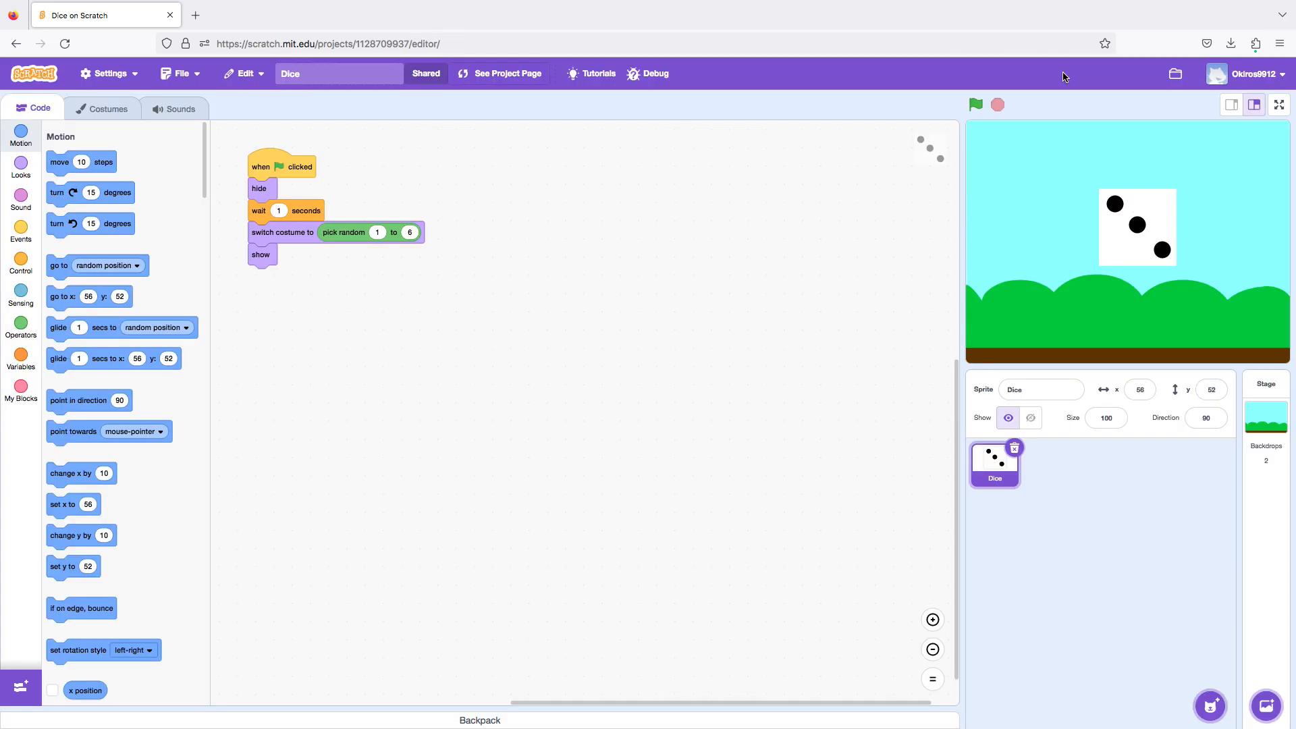
Return to My Stuff and create a new project.
{"action": "left_click", "coordinate": [1252, 73]}
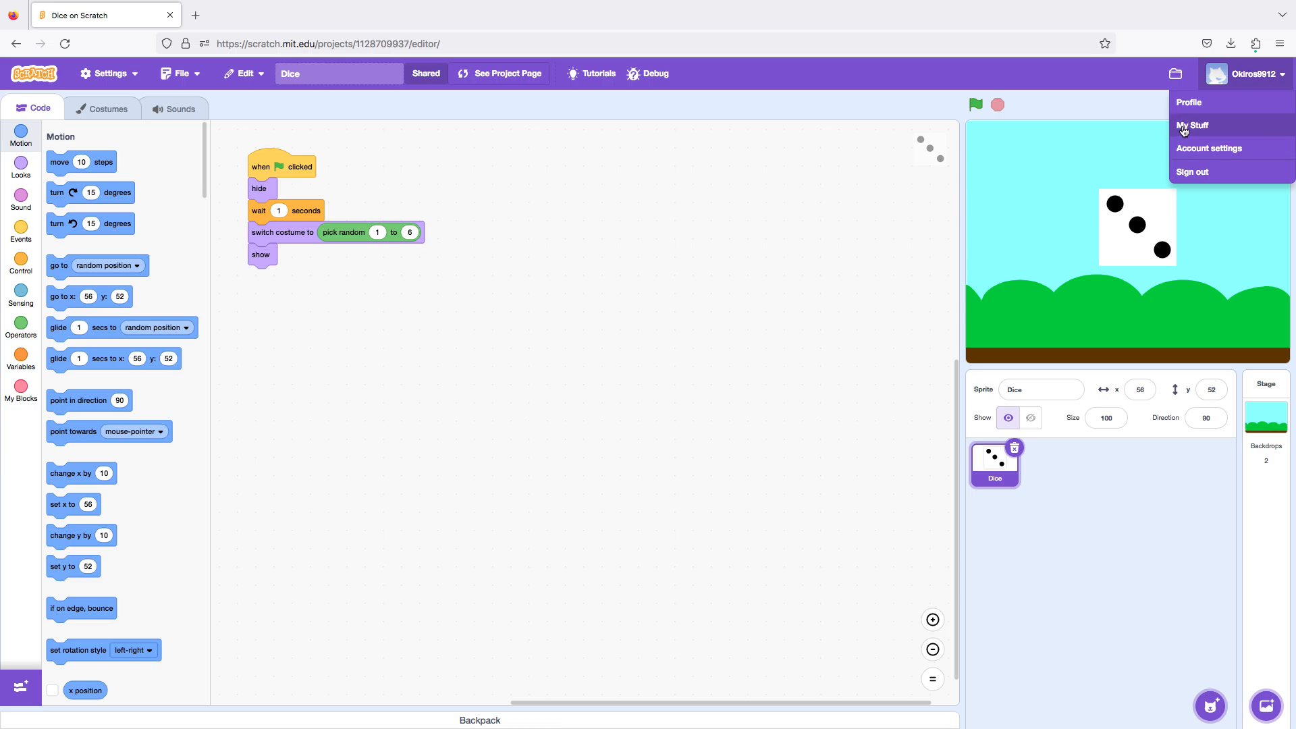
{"action": "left_click", "coordinate": [1175, 127]}
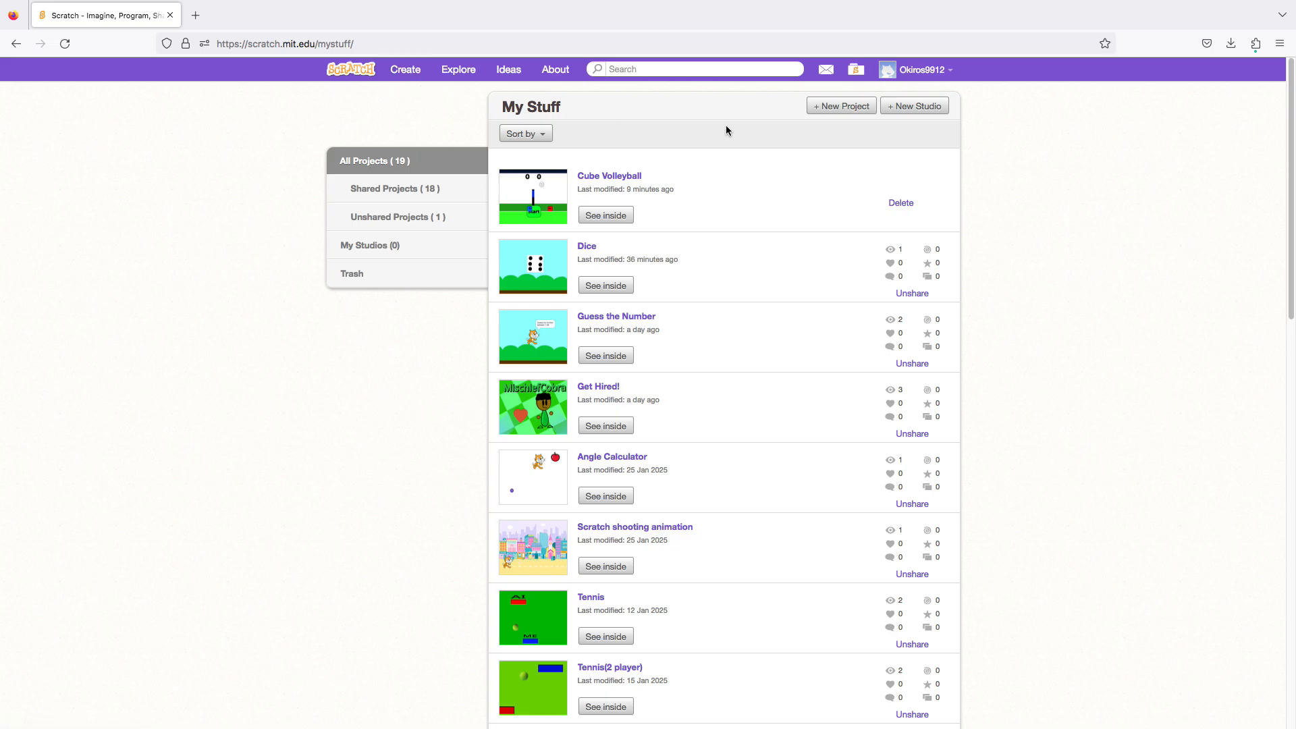
{"action": "left_click", "coordinate": [817, 110]}
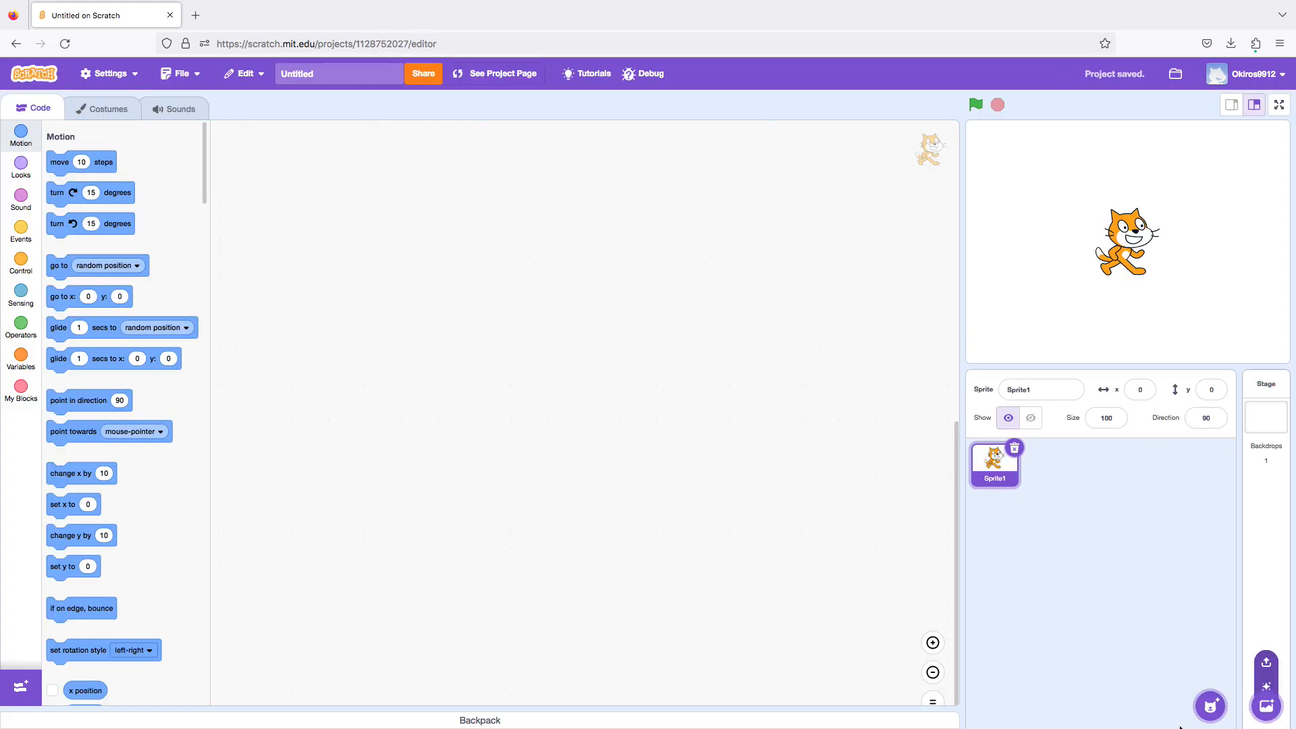
Delete the default cat sprite and start painting a new sprite.
{"action": "left_click", "coordinate": [1015, 448]}
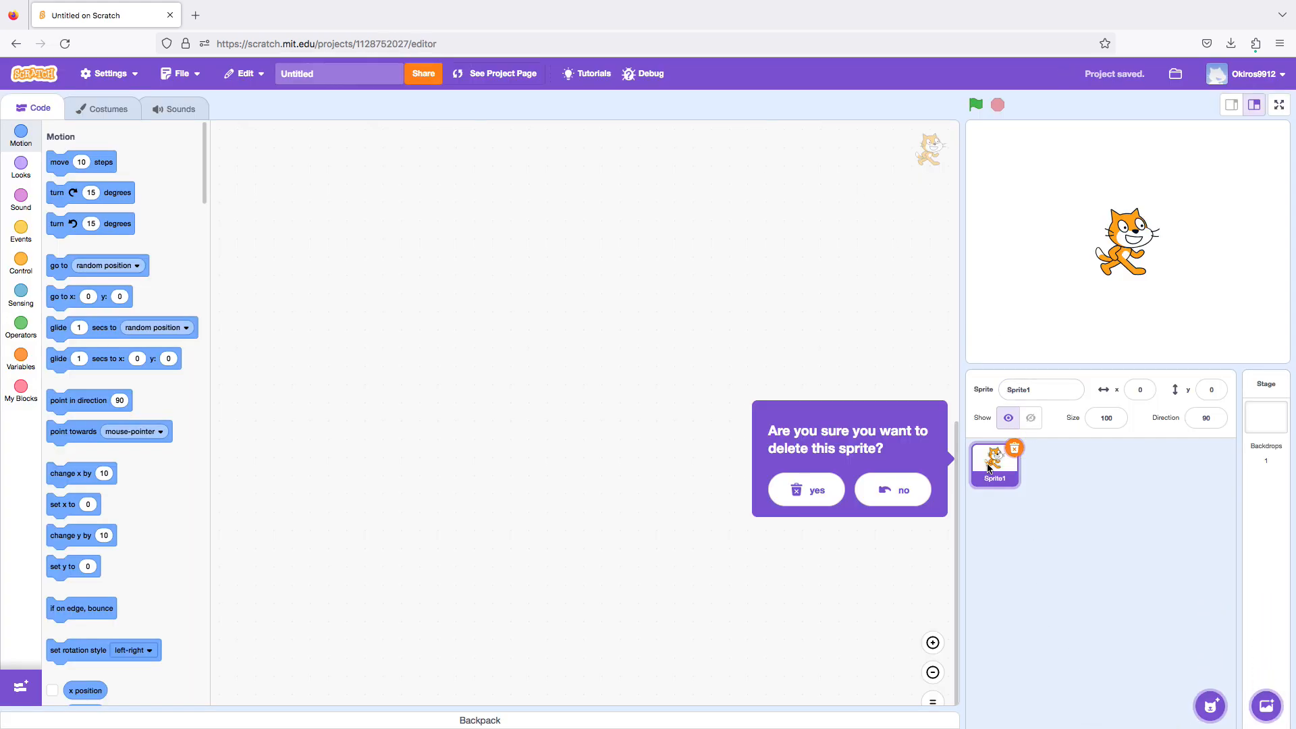
{"action": "left_click", "coordinate": [798, 487]}
{"action": "mouse_move", "coordinate": [1211, 702]}
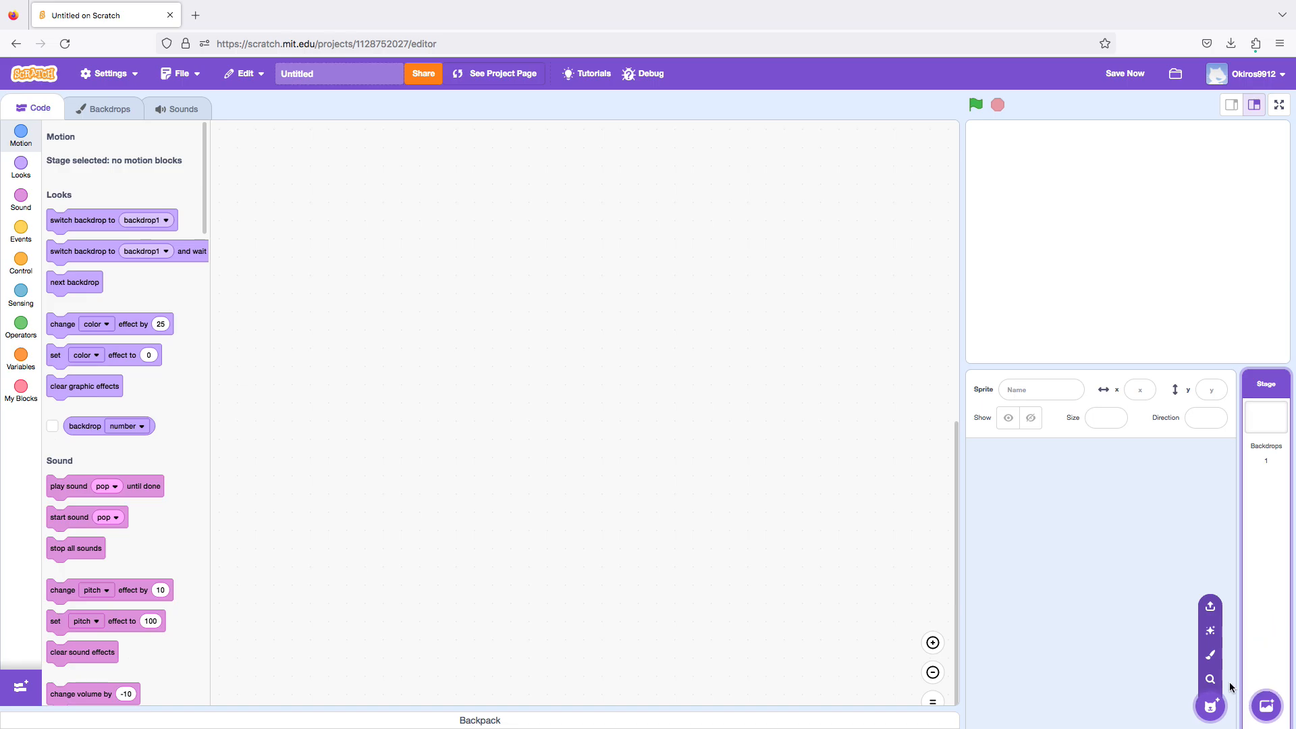
{"action": "left_click", "coordinate": [1211, 655]}
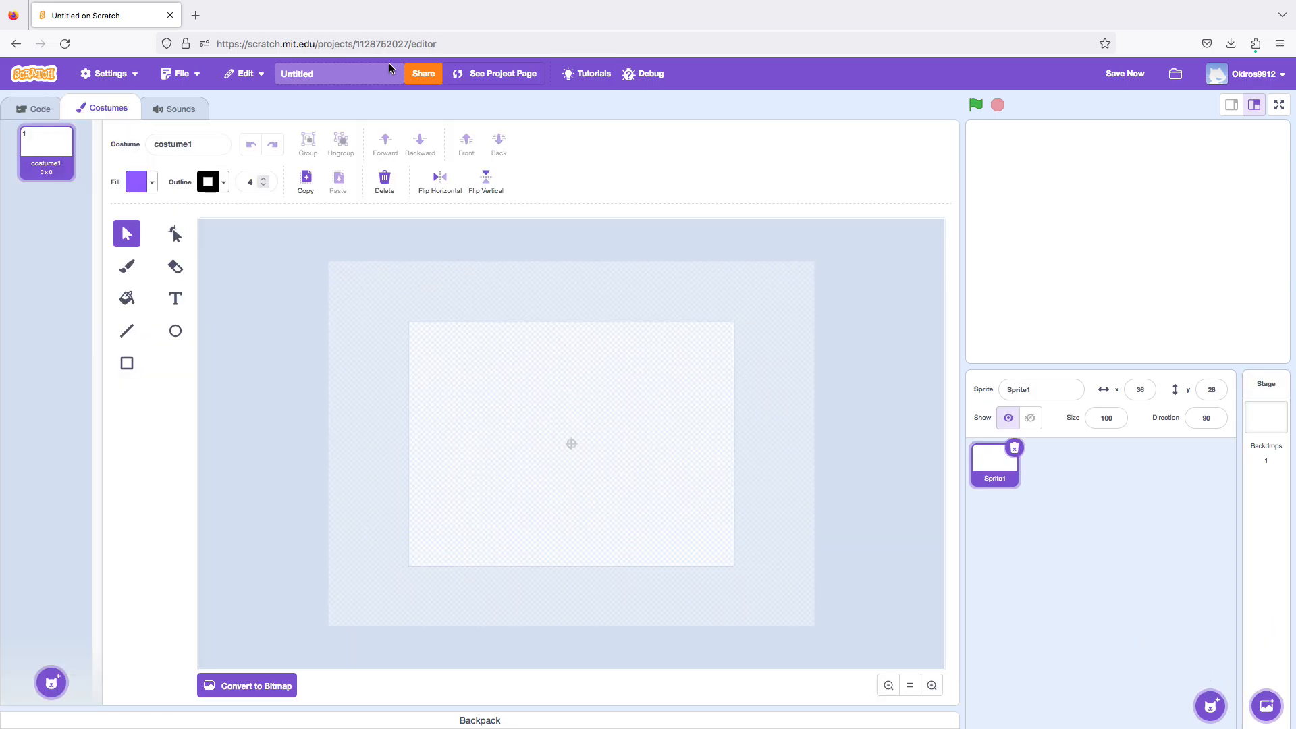
Set the fill colour to white by reducing its saturation to 0.
{"action": "left_click", "coordinate": [138, 183]}
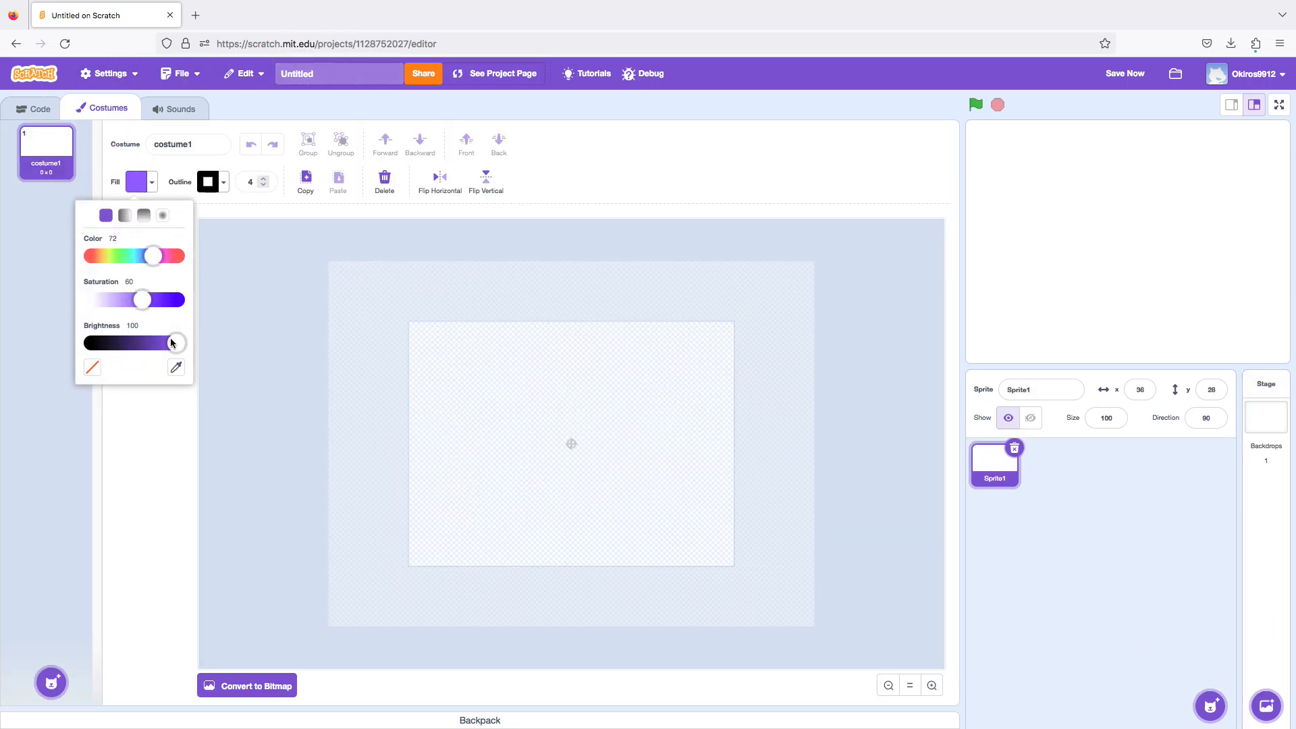
{"action": "left_click", "coordinate": [195, 343]}
{"action": "left_click", "coordinate": [147, 188]}
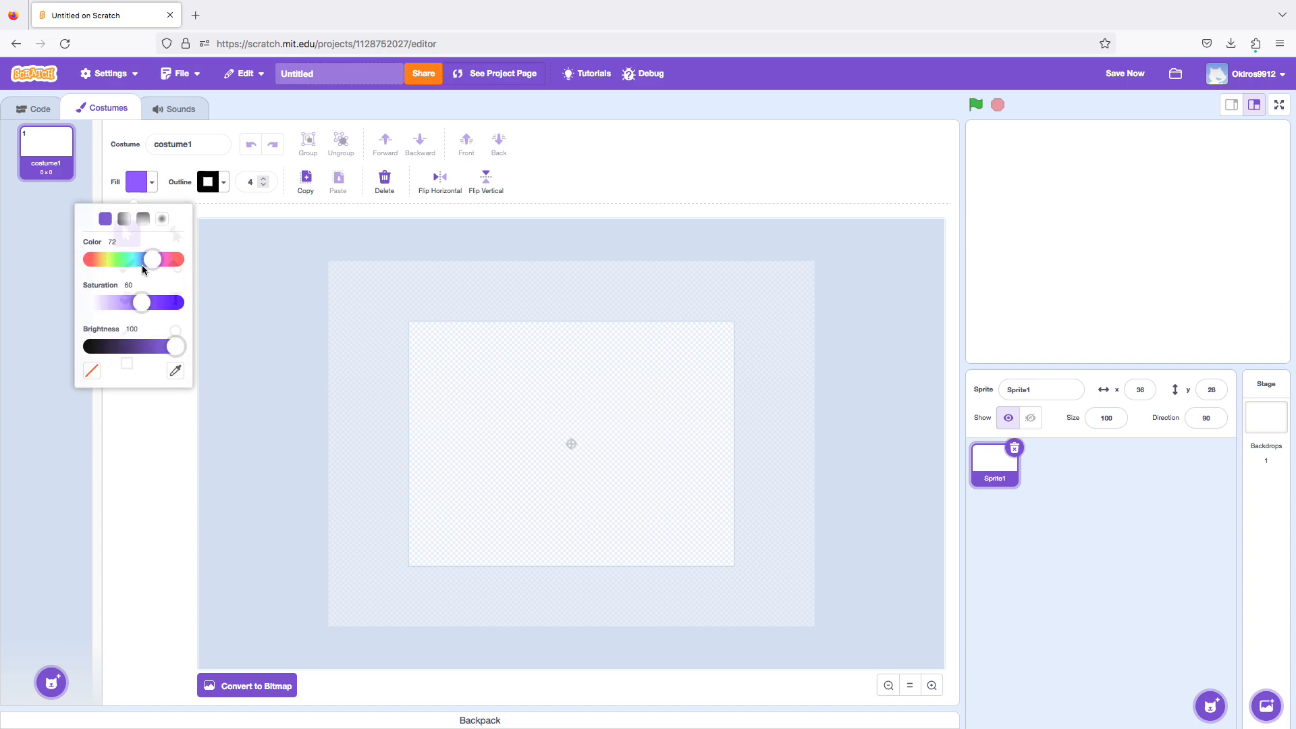
{"action": "left_click_drag", "start_coordinate": [141, 303], "coordinate": [53, 291]}
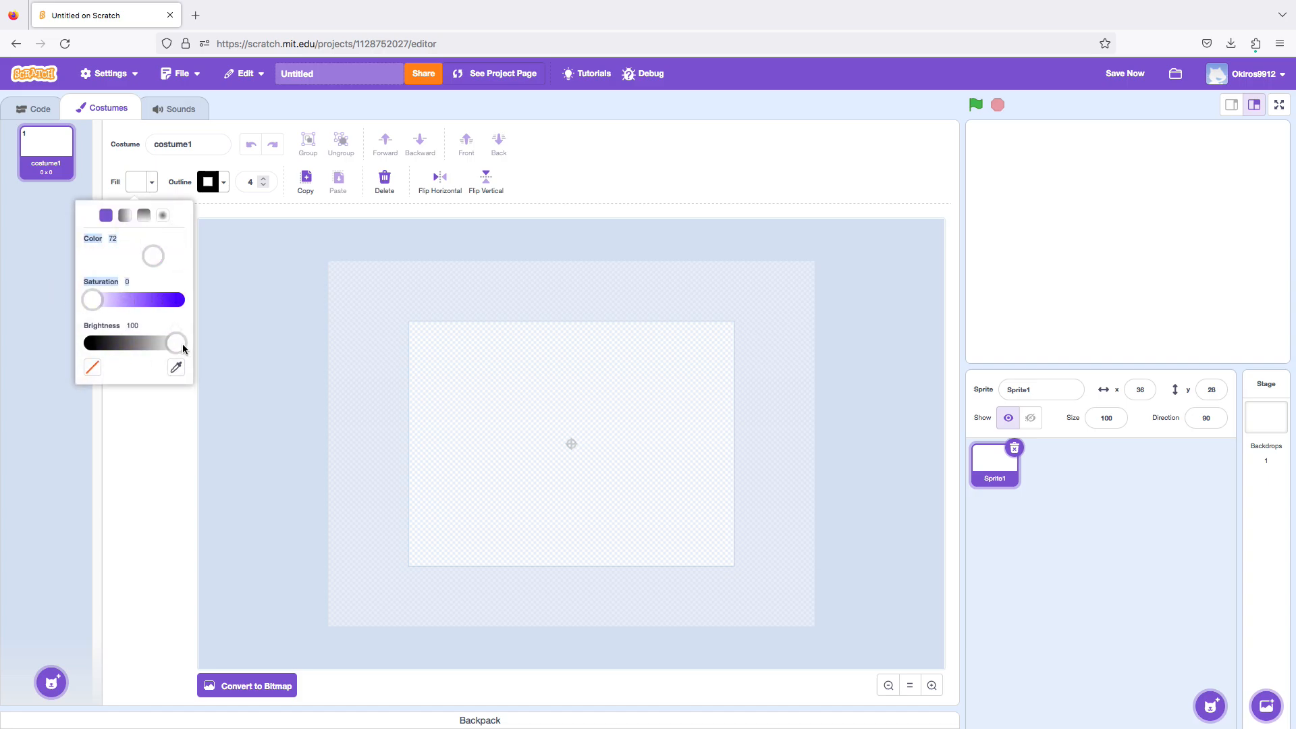
{"action": "left_click", "coordinate": [257, 334]}
Set the outline of costume1 to none.
{"action": "left_click", "coordinate": [208, 181]}
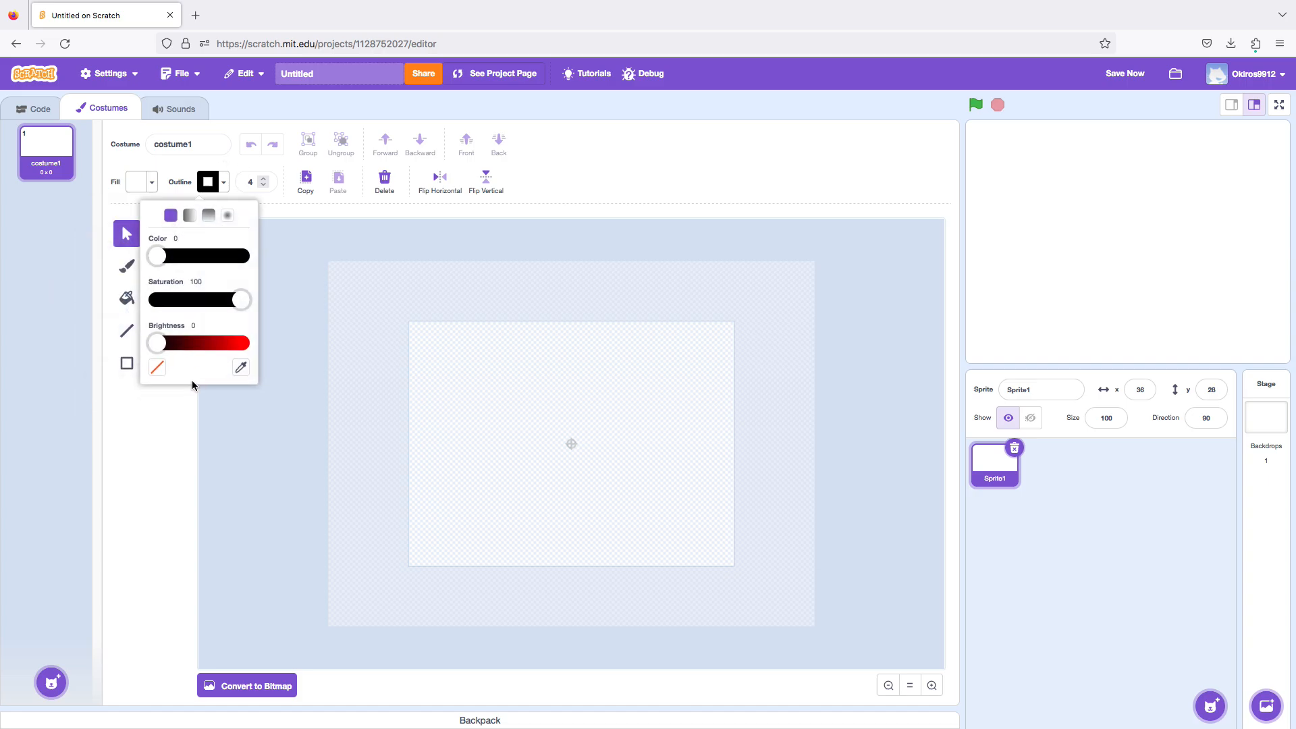
{"action": "left_click", "coordinate": [157, 367]}
{"action": "left_click", "coordinate": [216, 393]}
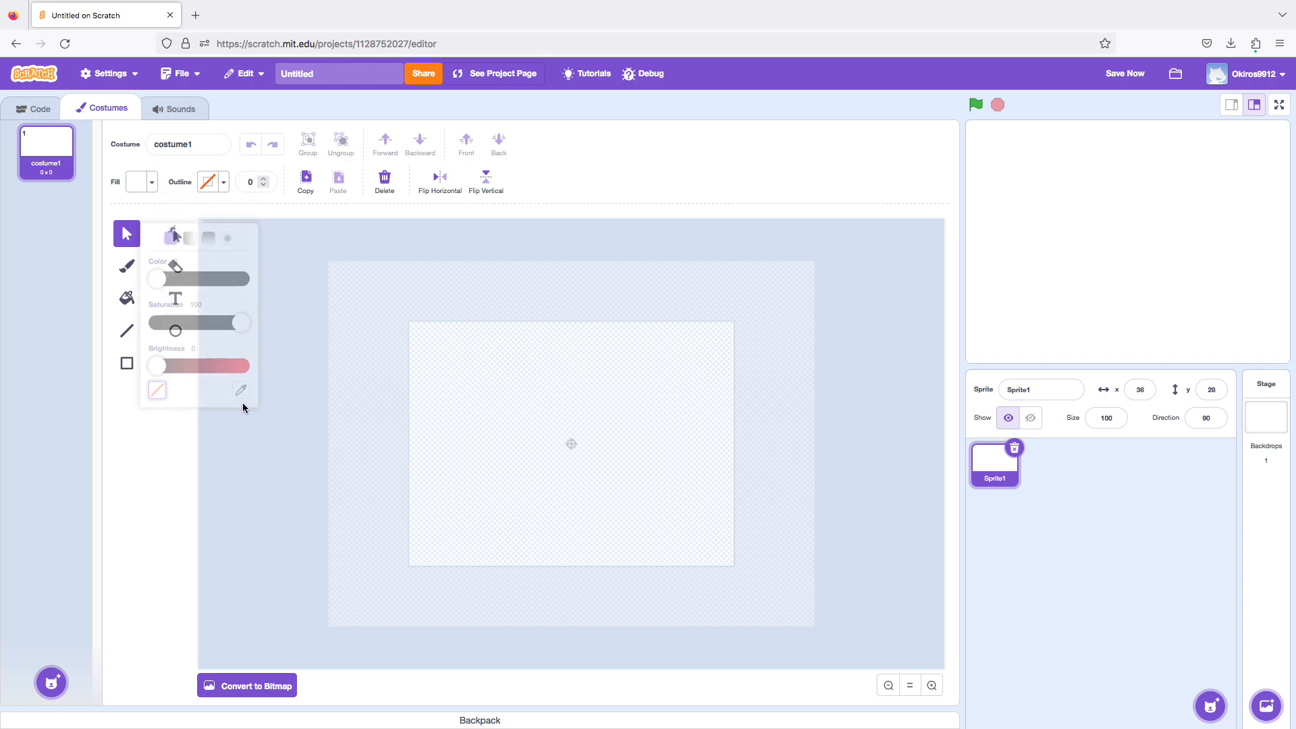
Draw a white square about 126 by 126 near the centre of the costume canvas with the Rectangle tool.
{"action": "left_click", "coordinate": [127, 363]}
{"action": "mouse_move", "coordinate": [520, 433]}
{"action": "left_mouse_down"}
{"action": "mouse_move", "coordinate": [560, 478]}
{"action": "mouse_move", "coordinate": [555, 509]}
{"action": "mouse_move", "coordinate": [521, 544]}
{"action": "mouse_move", "coordinate": [532, 414]}
{"action": "mouse_move", "coordinate": [528, 430]}
{"action": "left_mouse_up"}
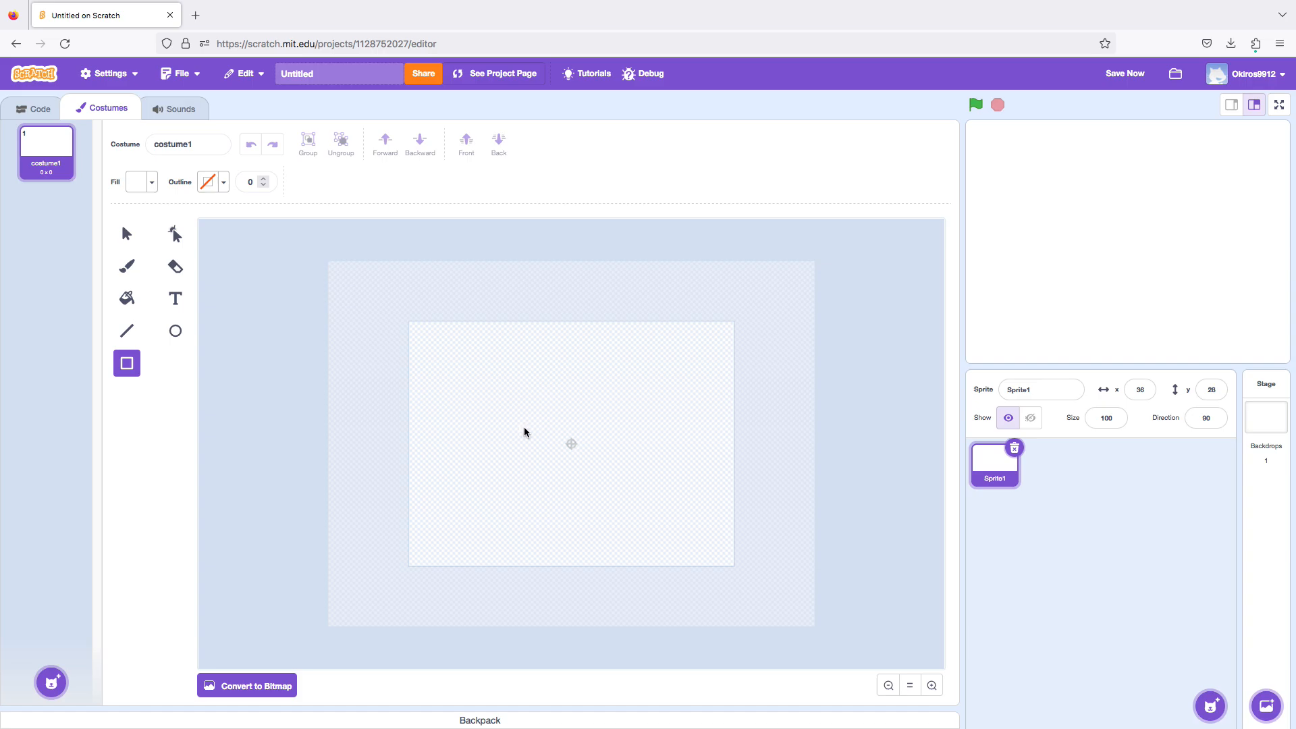
{"action": "left_click_drag", "start_coordinate": [524, 433], "coordinate": [602, 514]}
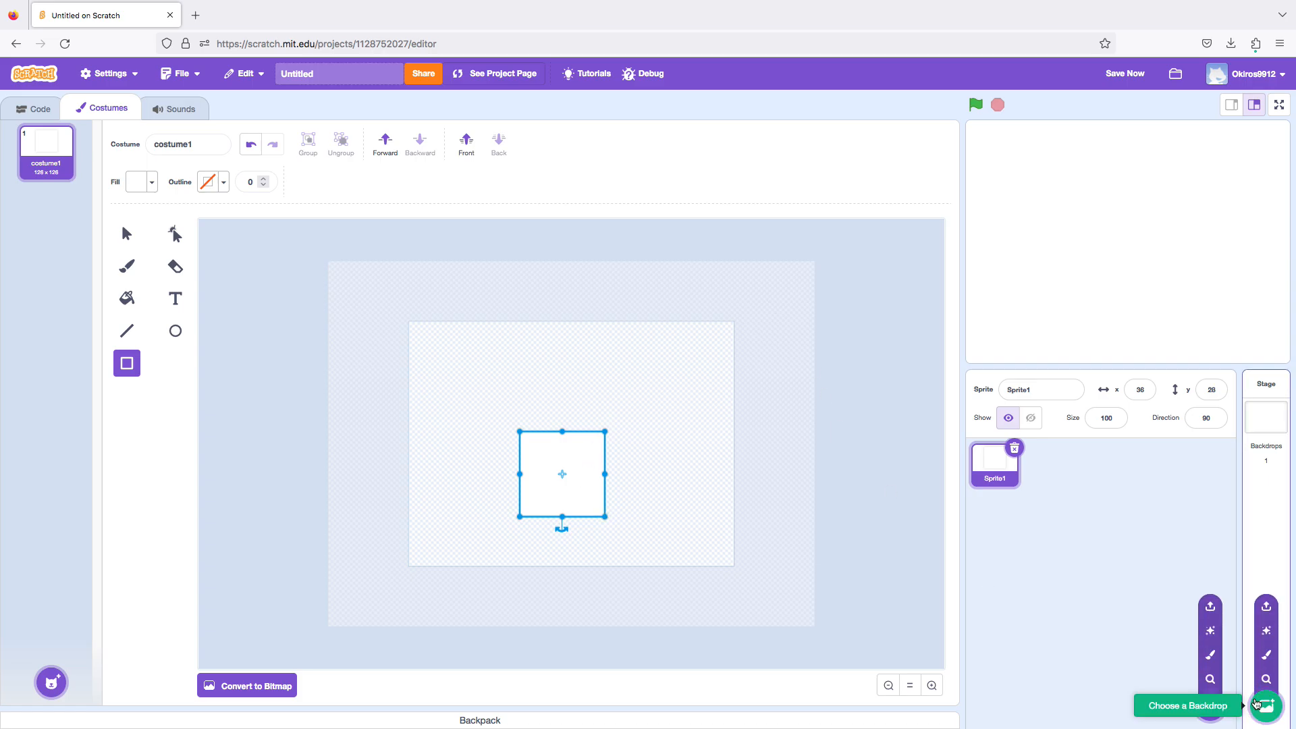
Browse the backdrop library and add the Blue Sky backdrop to the stage.
{"action": "left_click", "coordinate": [1257, 686]}
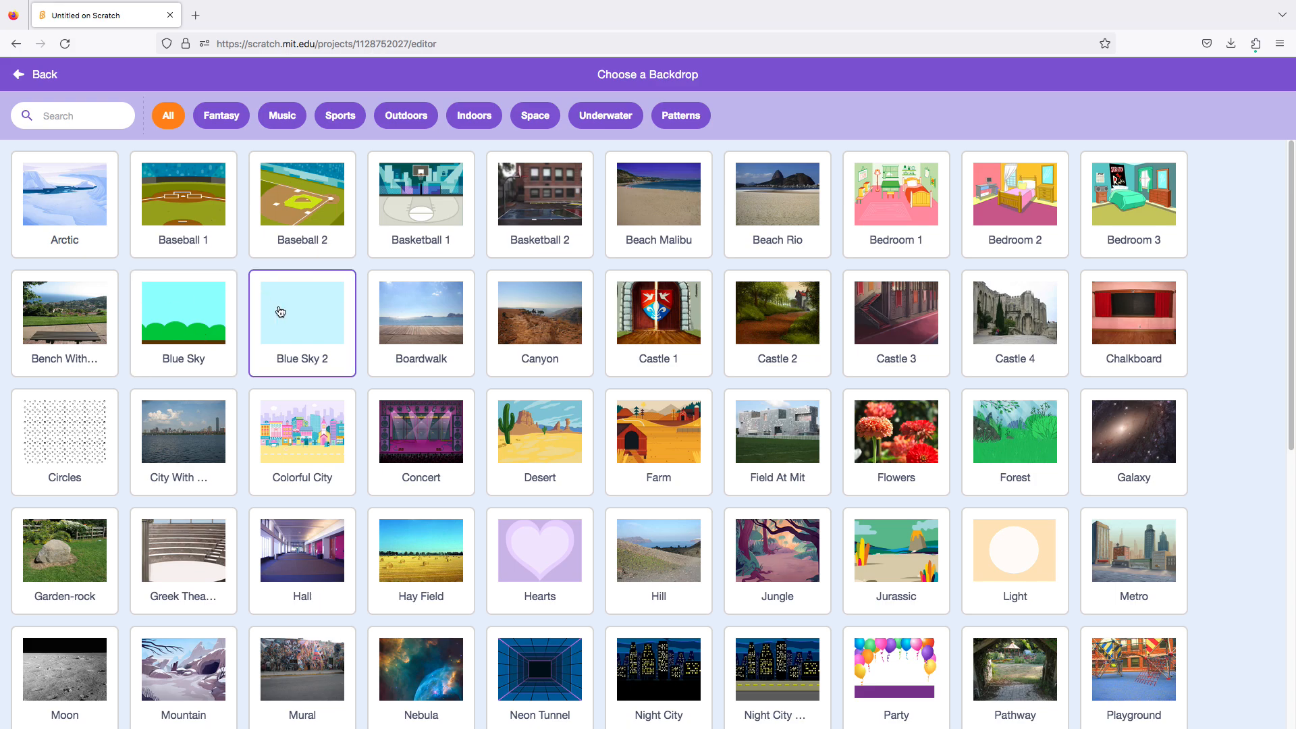
{"action": "scroll", "coordinate": [1131, 653], "scroll_direction": "down", "scroll_amount": 8}
{"action": "scroll", "coordinate": [732, 529], "scroll_direction": "up", "scroll_amount": 1}
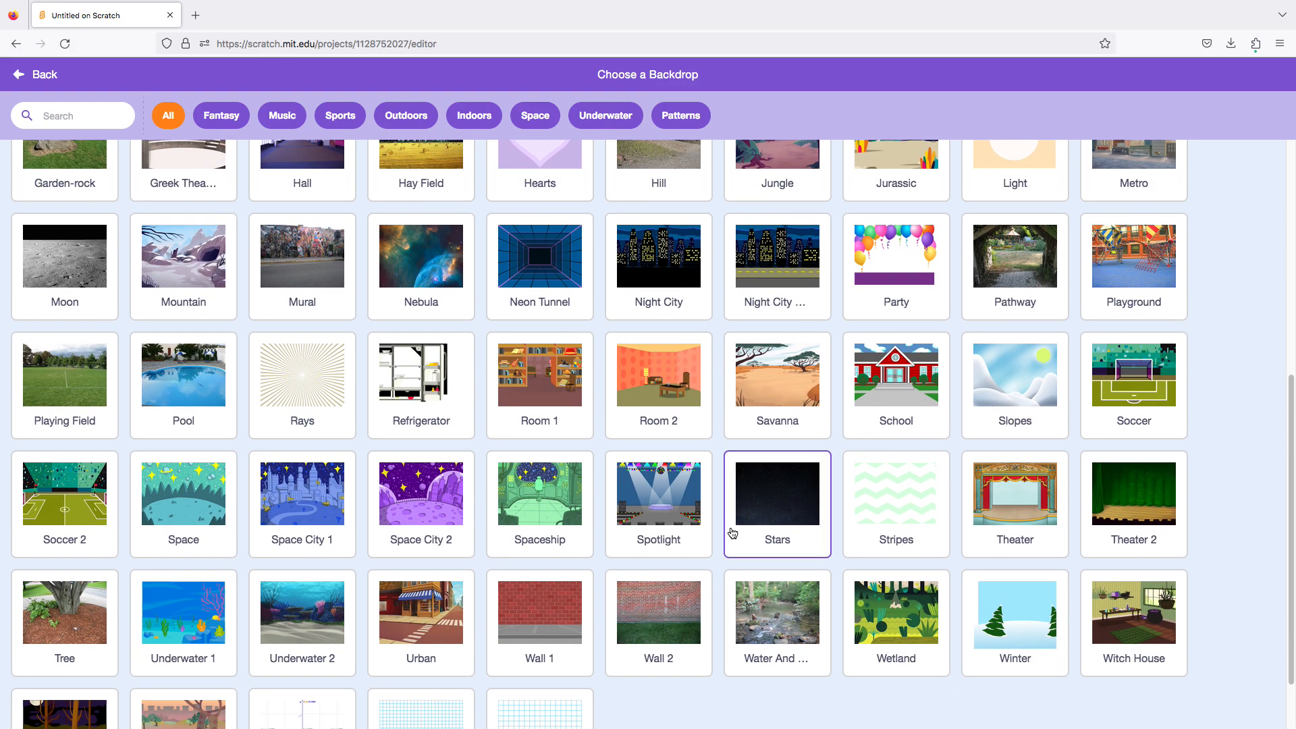
{"action": "scroll", "coordinate": [732, 530], "scroll_direction": "down", "scroll_amount": 2}
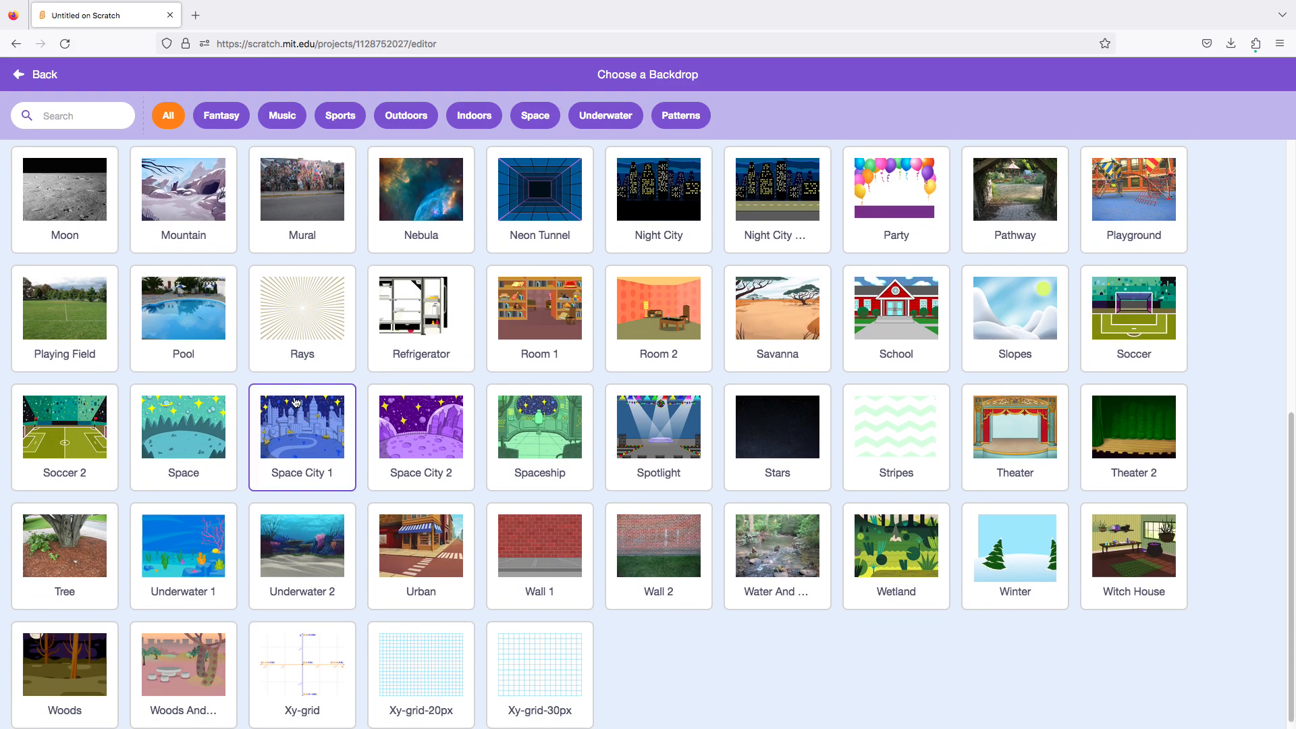
{"action": "scroll", "coordinate": [580, 395], "scroll_direction": "up", "scroll_amount": 1}
{"action": "scroll", "coordinate": [591, 393], "scroll_direction": "up", "scroll_amount": 4}
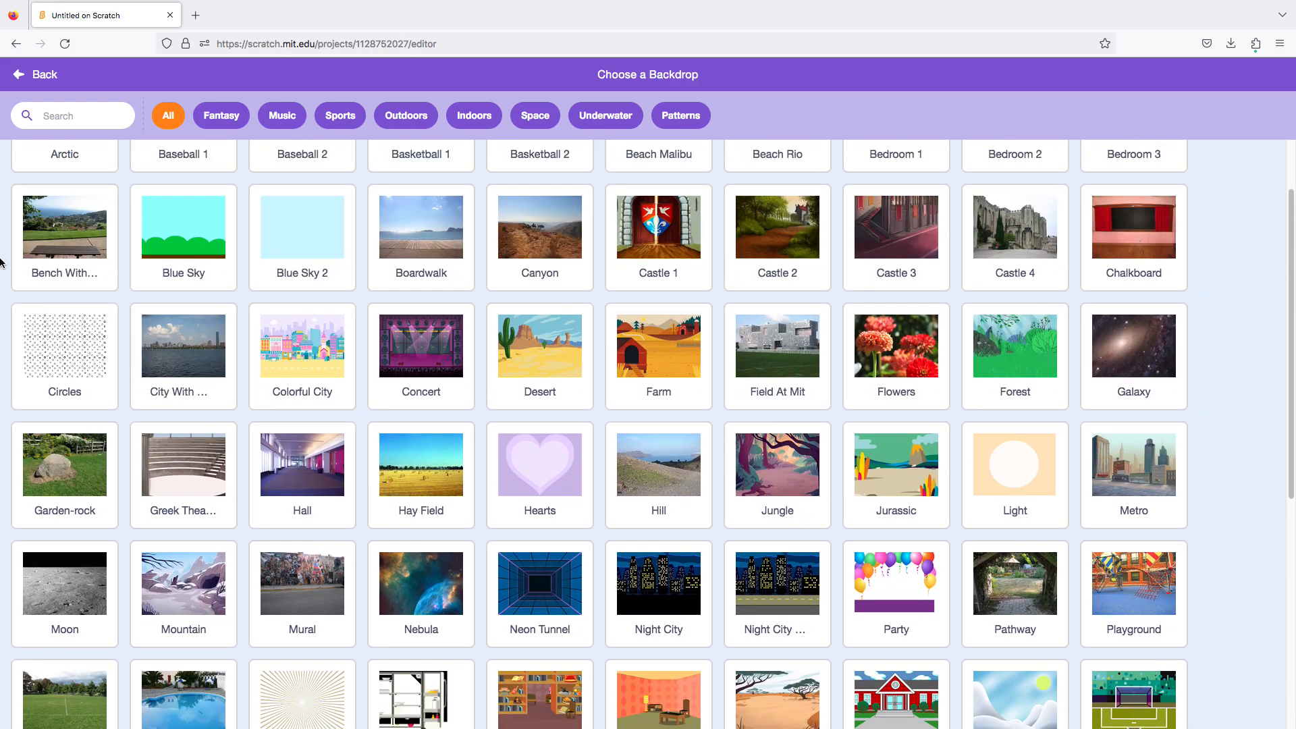
{"action": "left_click", "coordinate": [164, 243]}
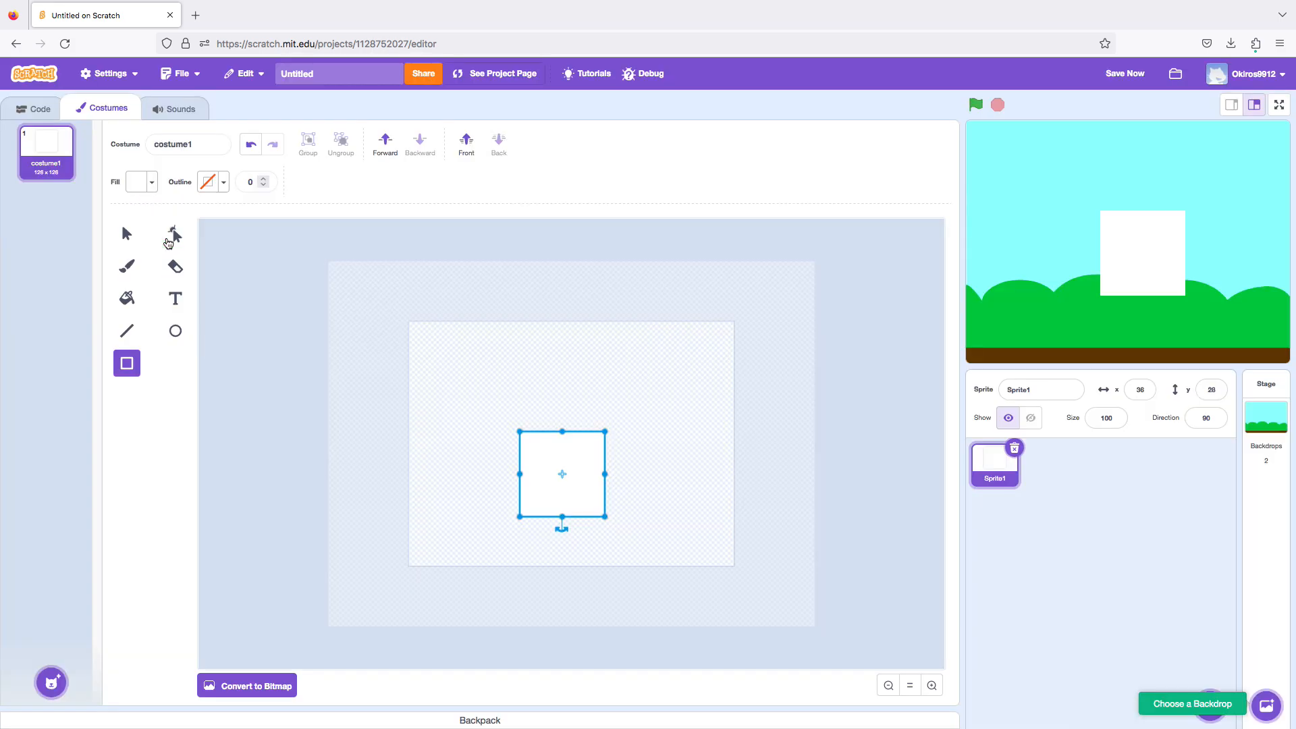
Set the dice sprite's x position to 56 and its y position to 53.
{"action": "left_click", "coordinate": [1136, 393]}
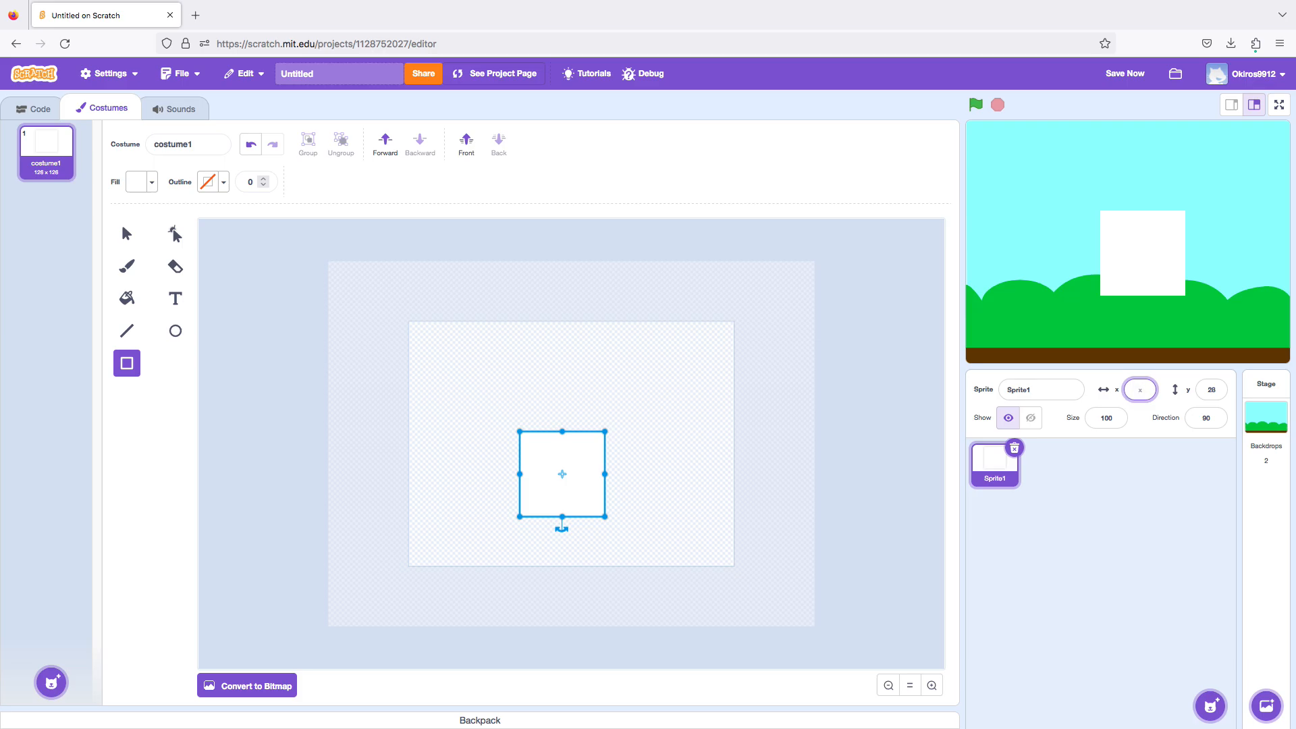
{"action": "key", "text": "Return"}
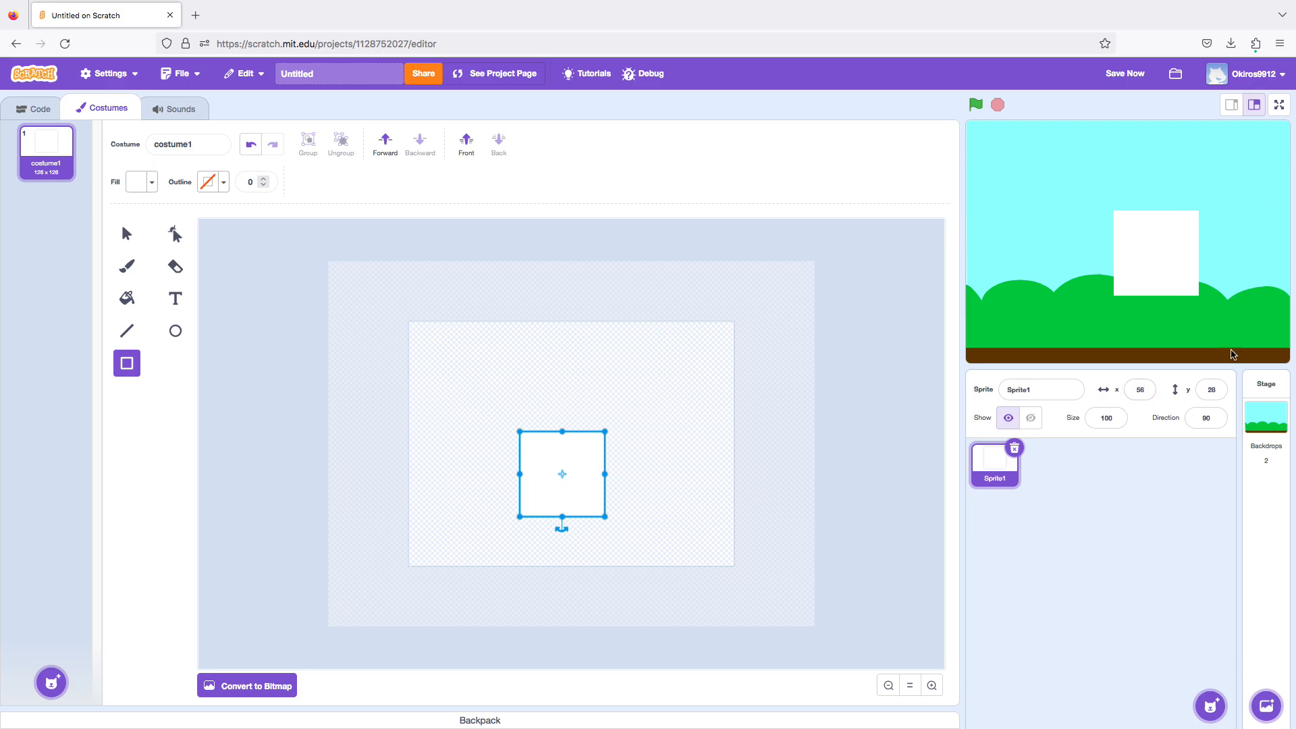
{"action": "left_click", "coordinate": [1206, 390]}
{"action": "key", "text": "BackSpace"}
{"action": "key", "text": "Return"}
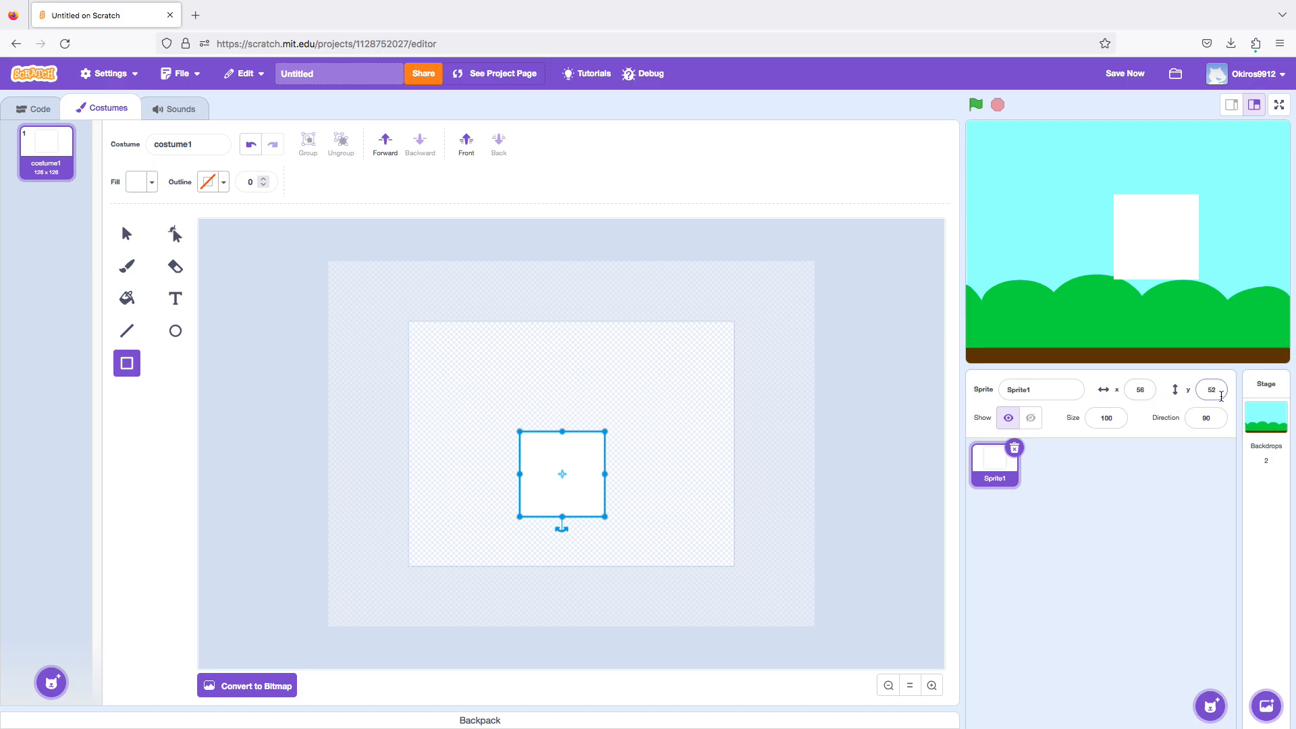
{"action": "left_click", "coordinate": [1220, 396]}
{"action": "key", "text": "Return"}
Set the dice sprite's x position to -56.
{"action": "left_click", "coordinate": [1140, 389]}
{"action": "left_click", "coordinate": [1132, 389]}
{"action": "type", "text": "-"}
{"action": "key", "text": "Return"}
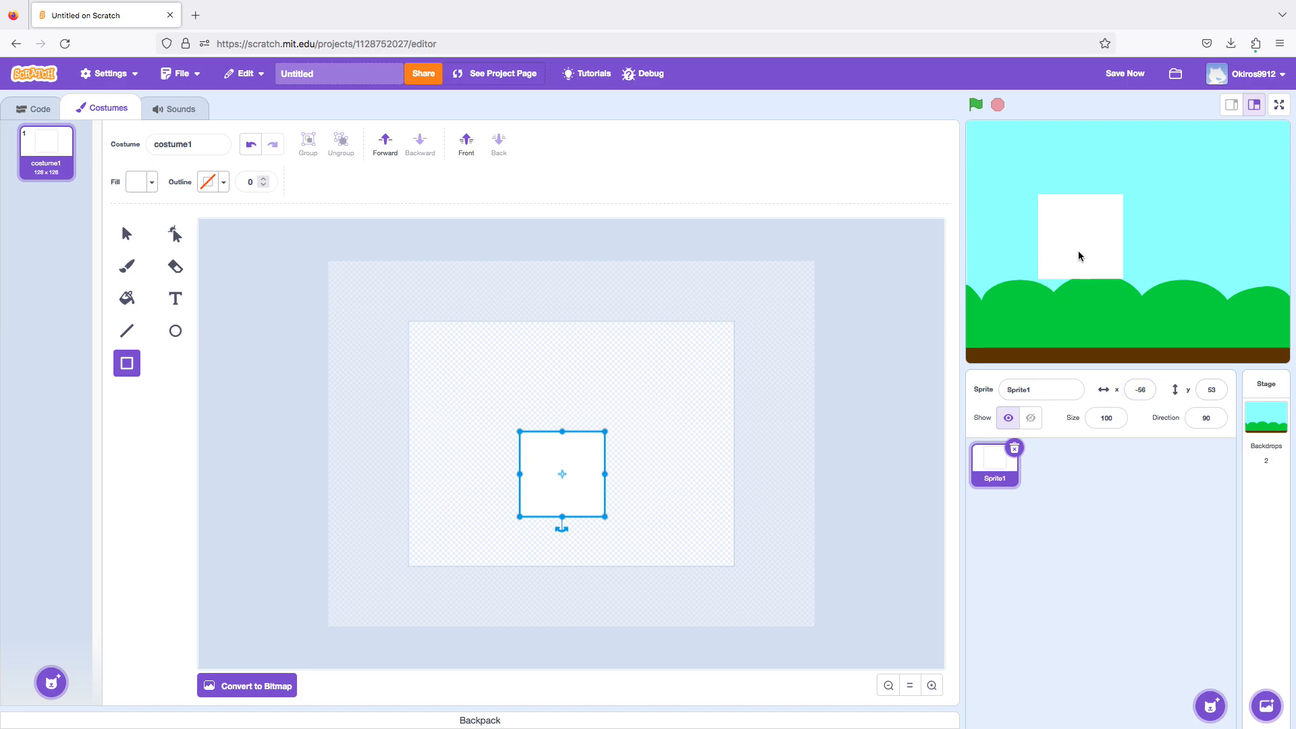
Move the dice sprite on the stage freehand to about x 15, y 63.
{"action": "left_click_drag", "start_coordinate": [1078, 256], "coordinate": [1141, 264]}
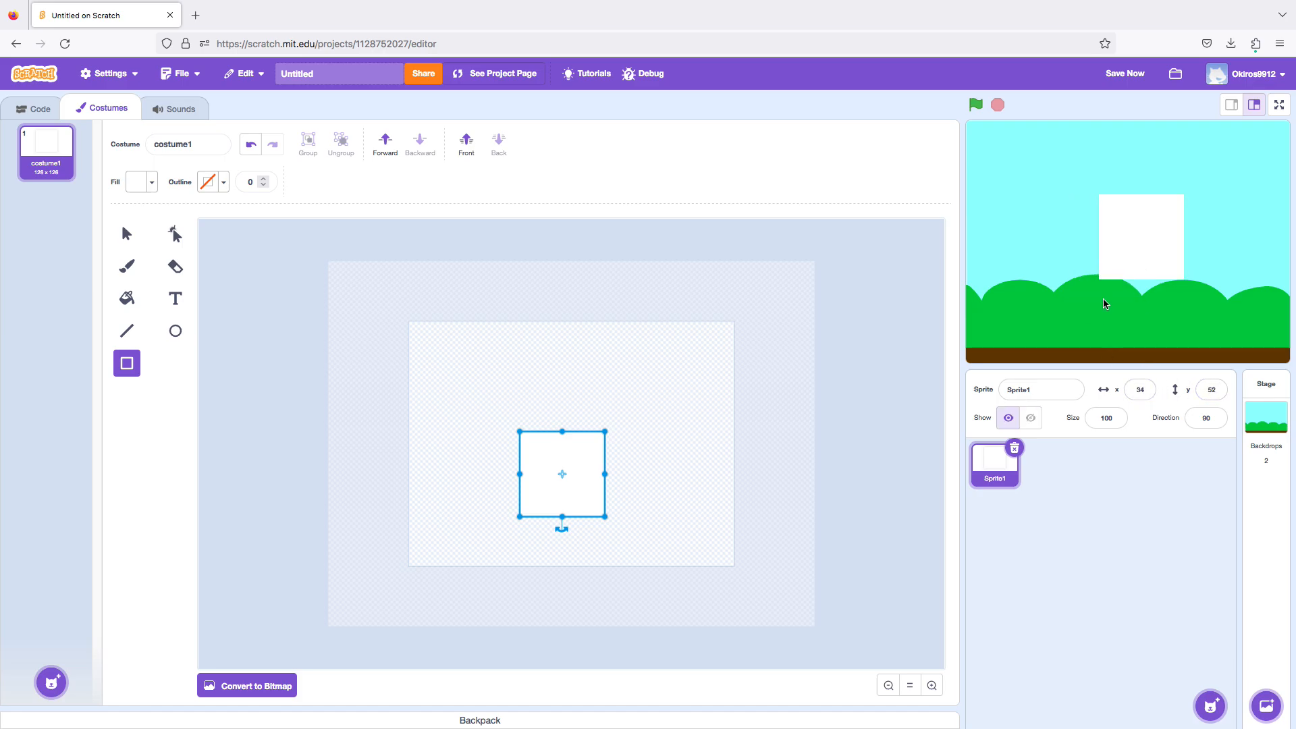
{"action": "left_click_drag", "start_coordinate": [1131, 250], "coordinate": [1117, 245]}
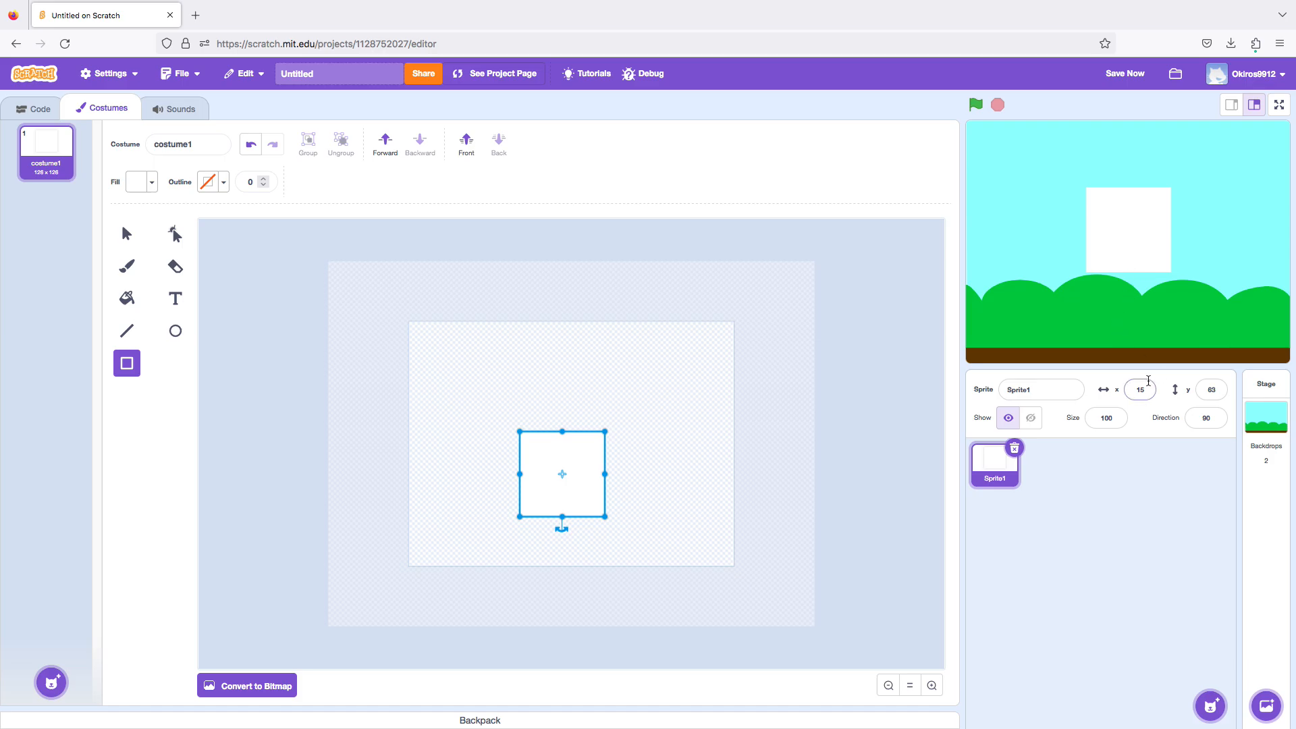
Deselect the white square and rename costume1 as 1.
{"action": "left_click", "coordinate": [467, 378]}
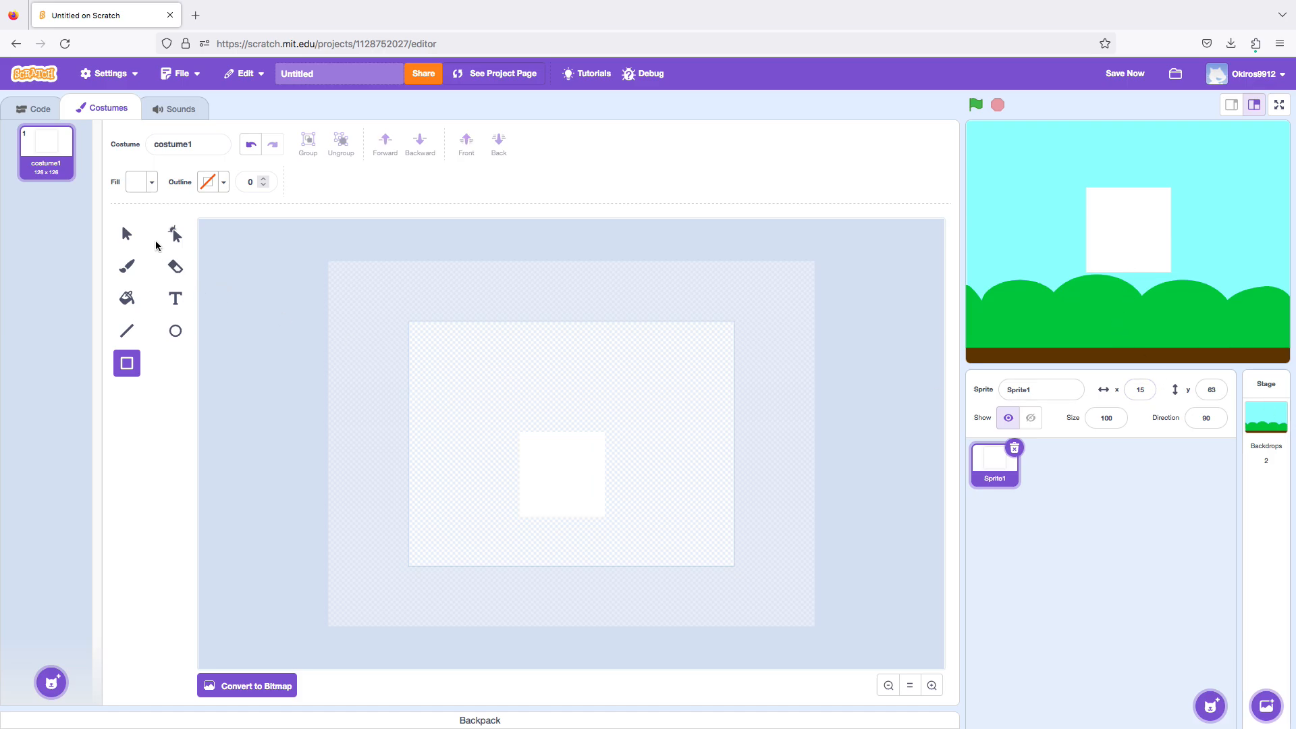
{"action": "left_click_drag", "start_coordinate": [218, 145], "coordinate": [132, 148]}
{"action": "type", "text": "1"}
{"action": "key", "text": "Return"}
Paint a black dot at the centre of the white square using the Brush tool at size 50.
{"action": "left_click", "coordinate": [133, 278]}
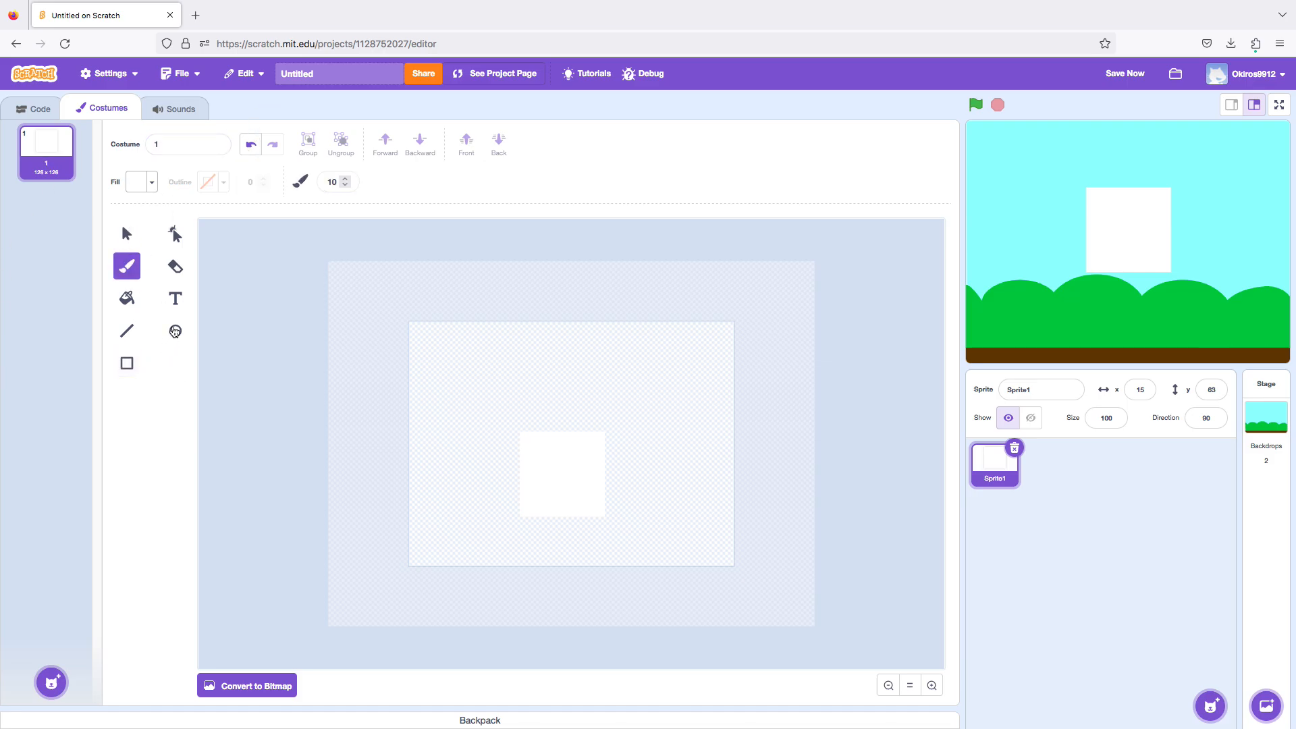
{"action": "left_click", "coordinate": [334, 181]}
{"action": "type", "text": "50"}
{"action": "left_click", "coordinate": [137, 182]}
{"action": "left_click_drag", "start_coordinate": [174, 330], "coordinate": [72, 337]}
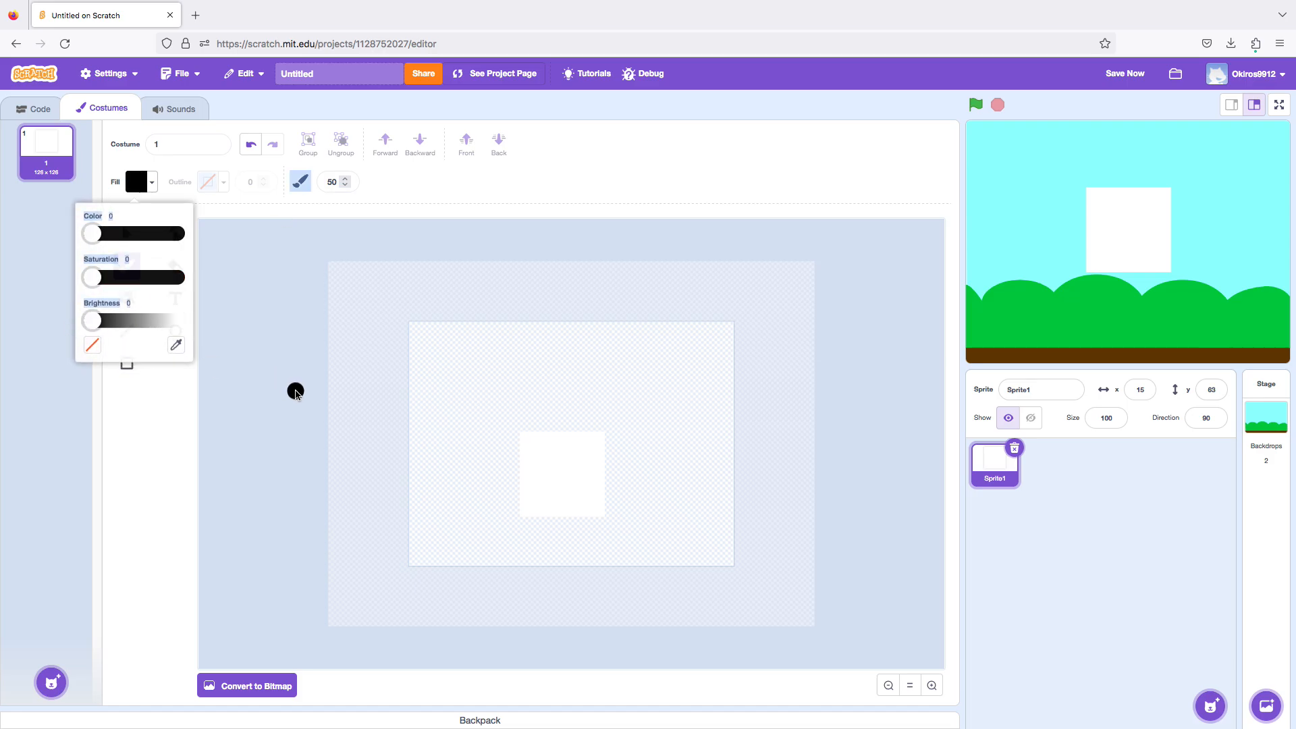
{"action": "left_click", "coordinate": [296, 391]}
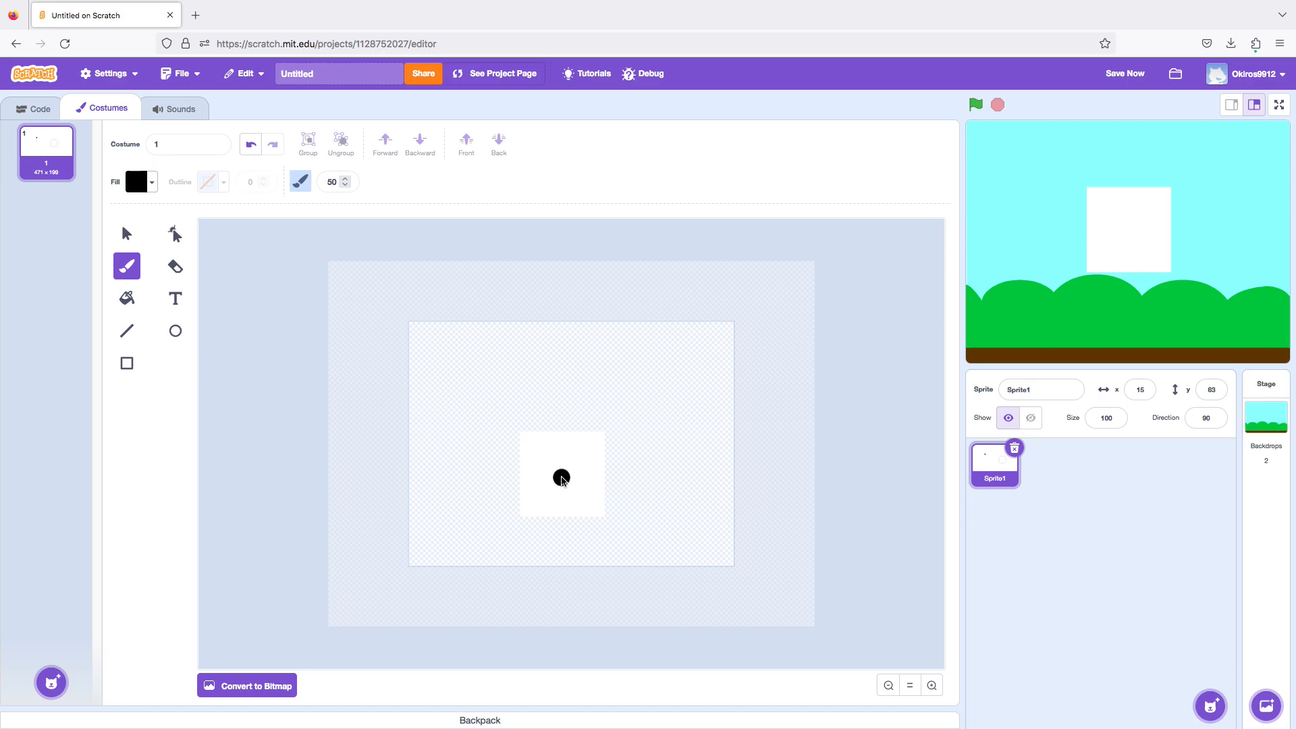
{"action": "left_click", "coordinate": [562, 478]}
Duplicate costume 1 and move the copy's centre dot to the square's upper-left corner.
{"action": "right_click", "coordinate": [36, 156]}
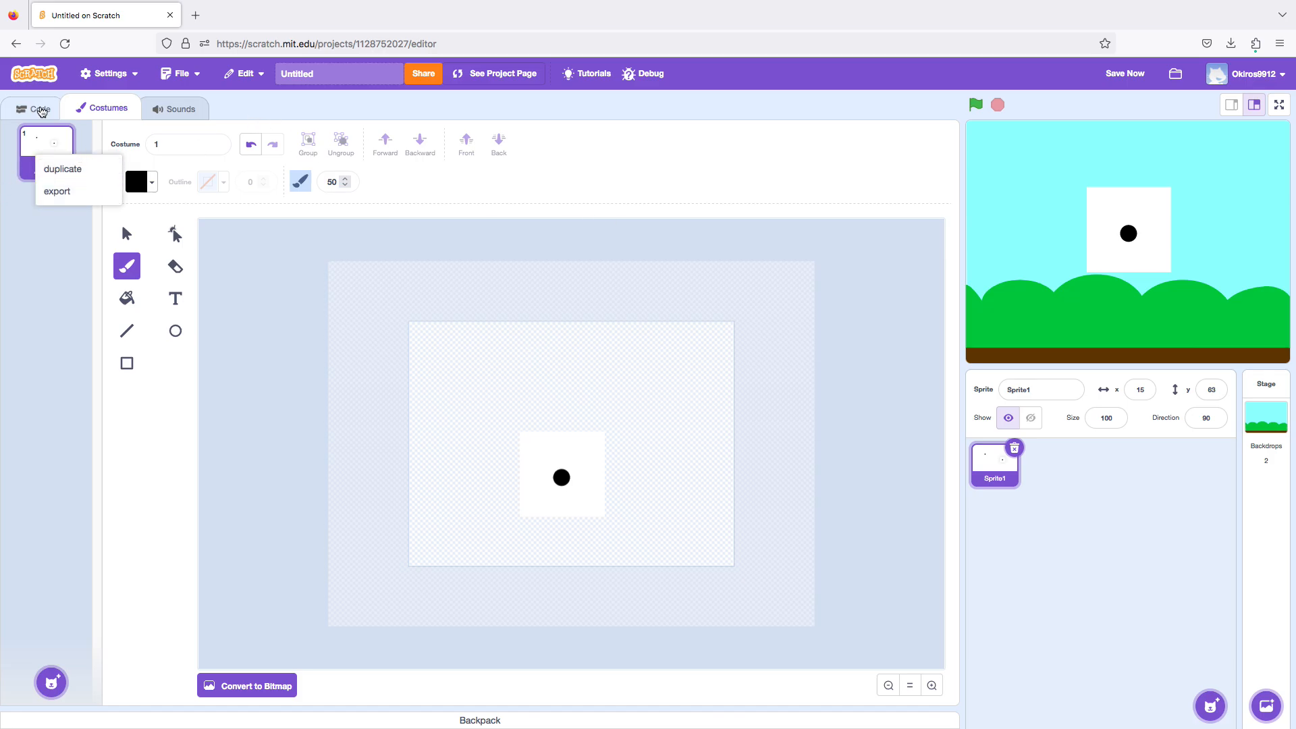
{"action": "left_click", "coordinate": [60, 169]}
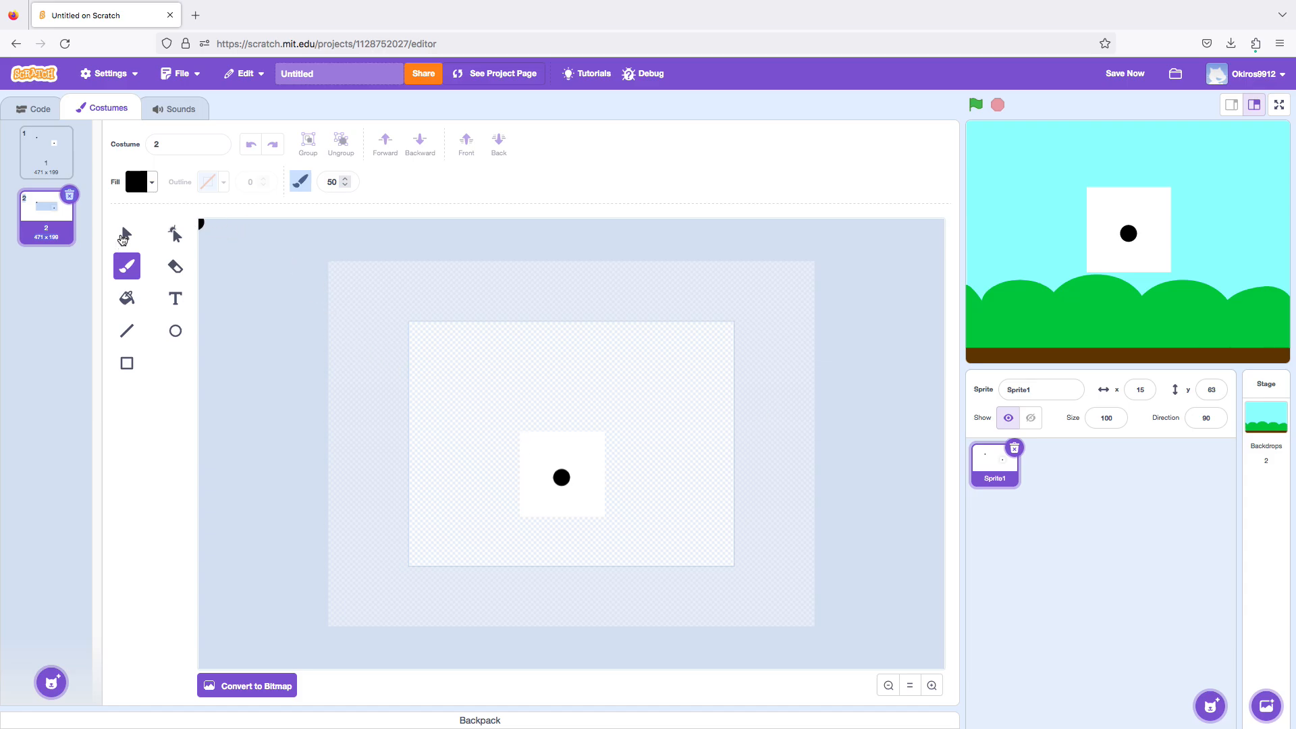
{"action": "left_click", "coordinate": [125, 236]}
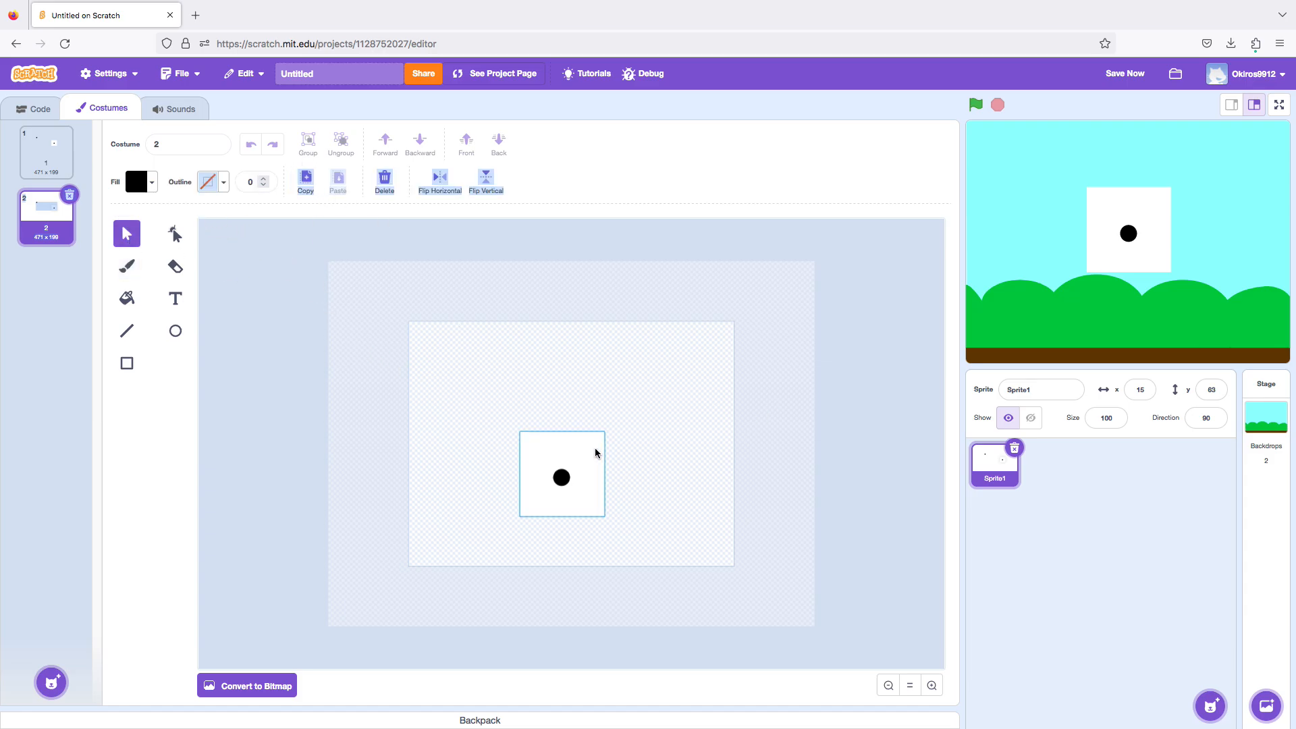
{"action": "left_click", "coordinate": [562, 478]}
{"action": "left_click_drag", "start_coordinate": [564, 481], "coordinate": [536, 450]}
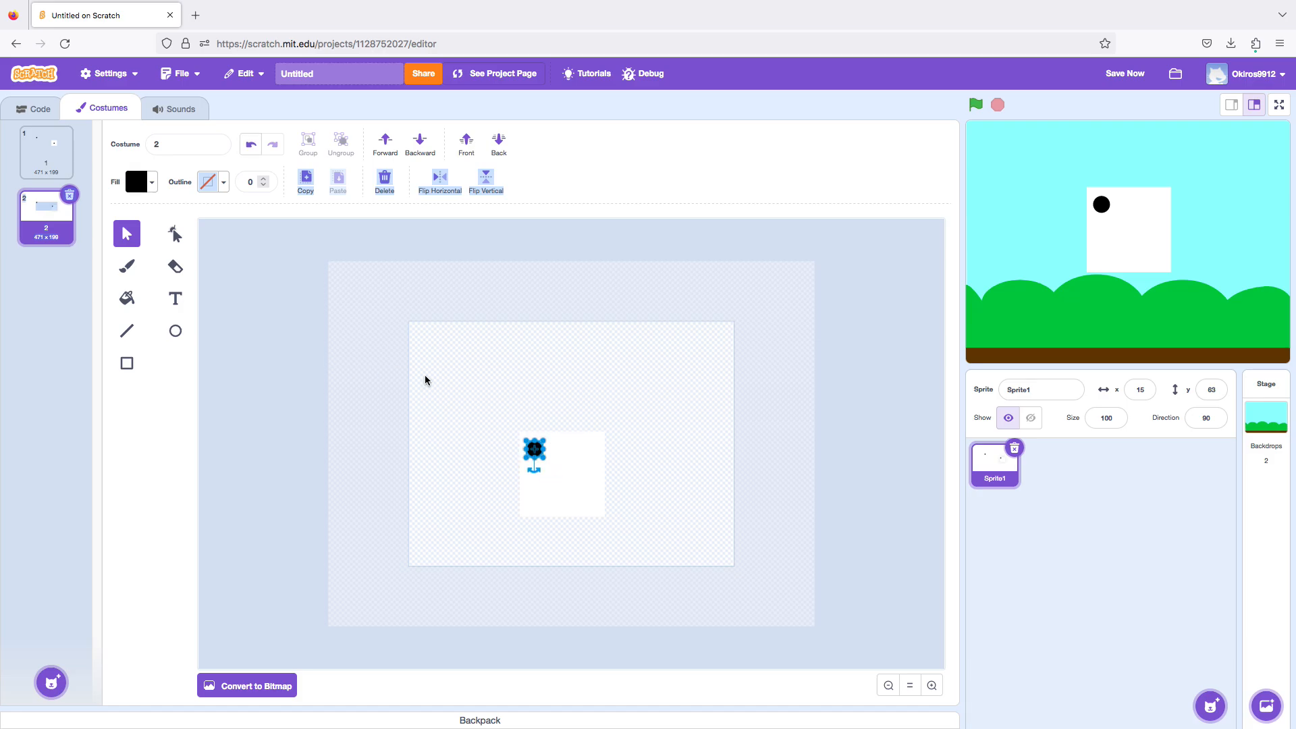
Copy the upper-left dot in costume 2 and place the duplicate in the square's lower-right corner.
{"action": "left_click", "coordinate": [305, 174]}
{"action": "left_click", "coordinate": [344, 190]}
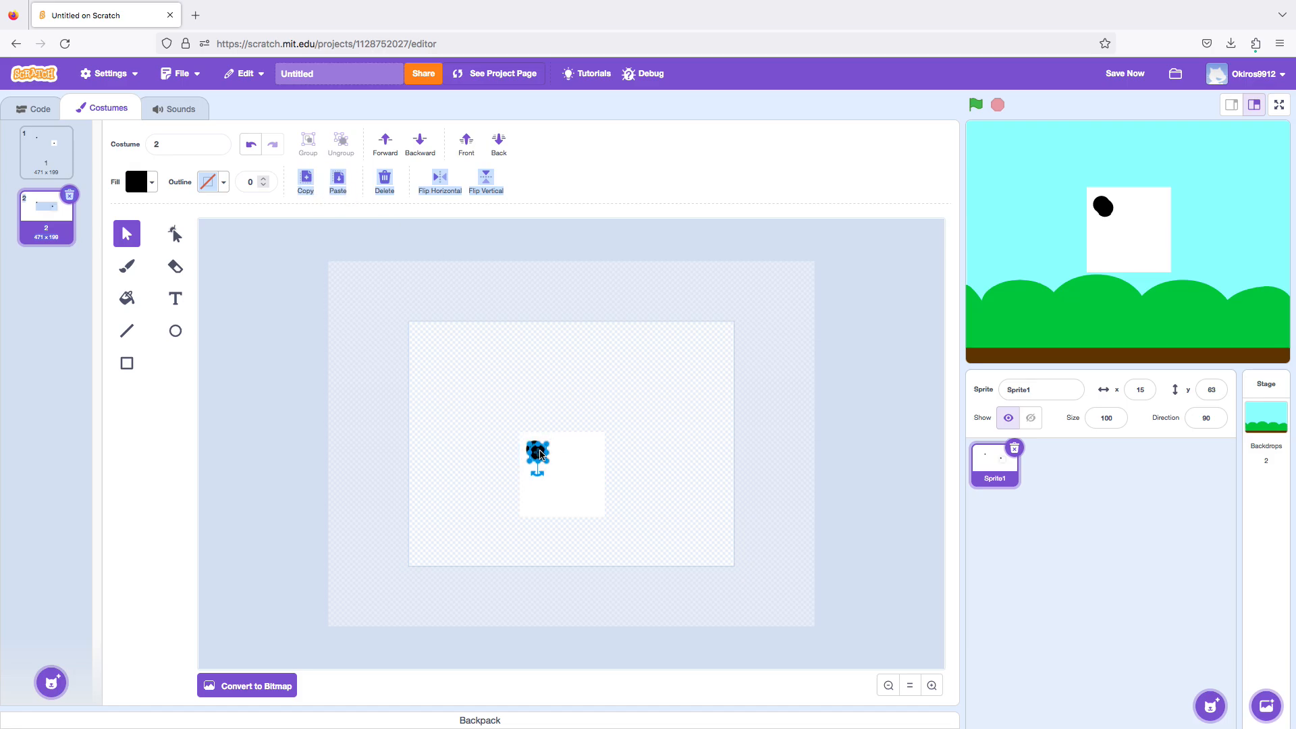
{"action": "left_click_drag", "start_coordinate": [539, 454], "coordinate": [597, 502]}
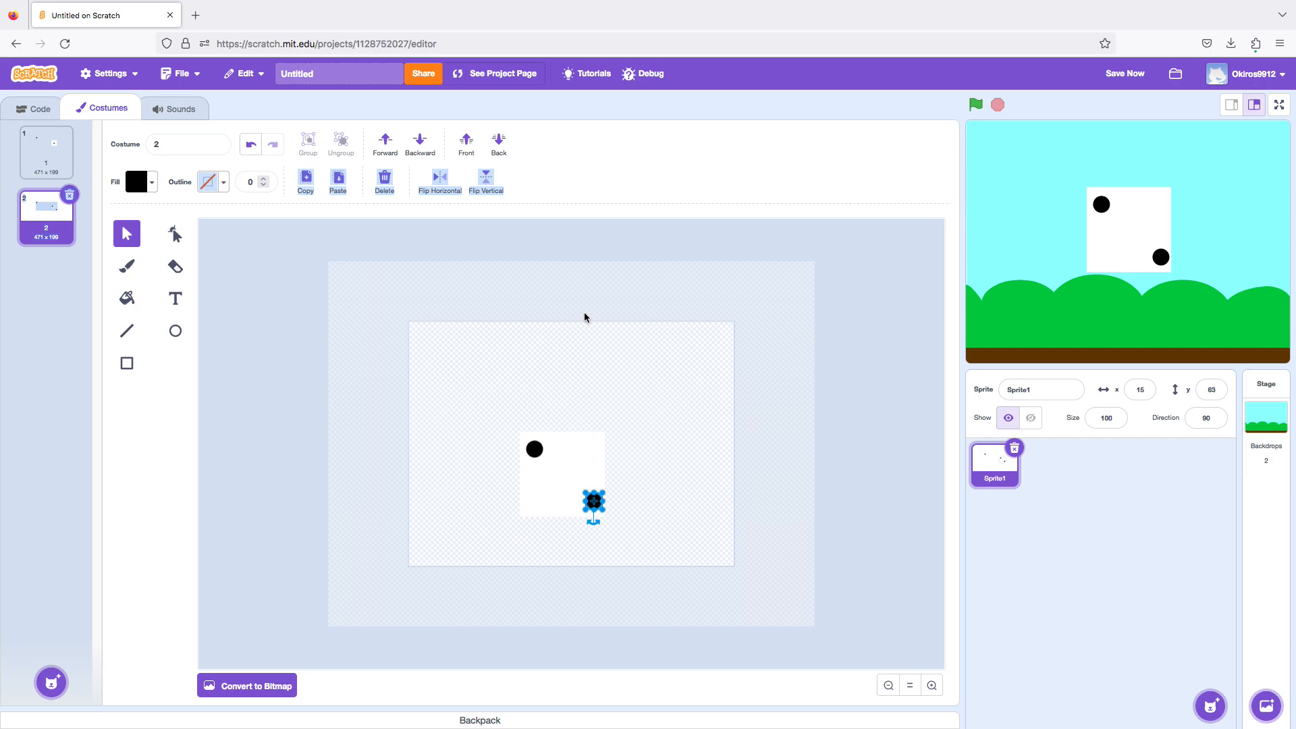
Duplicate costume 2 and paint a black dot at the centre of the copy's square with the Brush tool.
{"action": "right_click", "coordinate": [35, 240]}
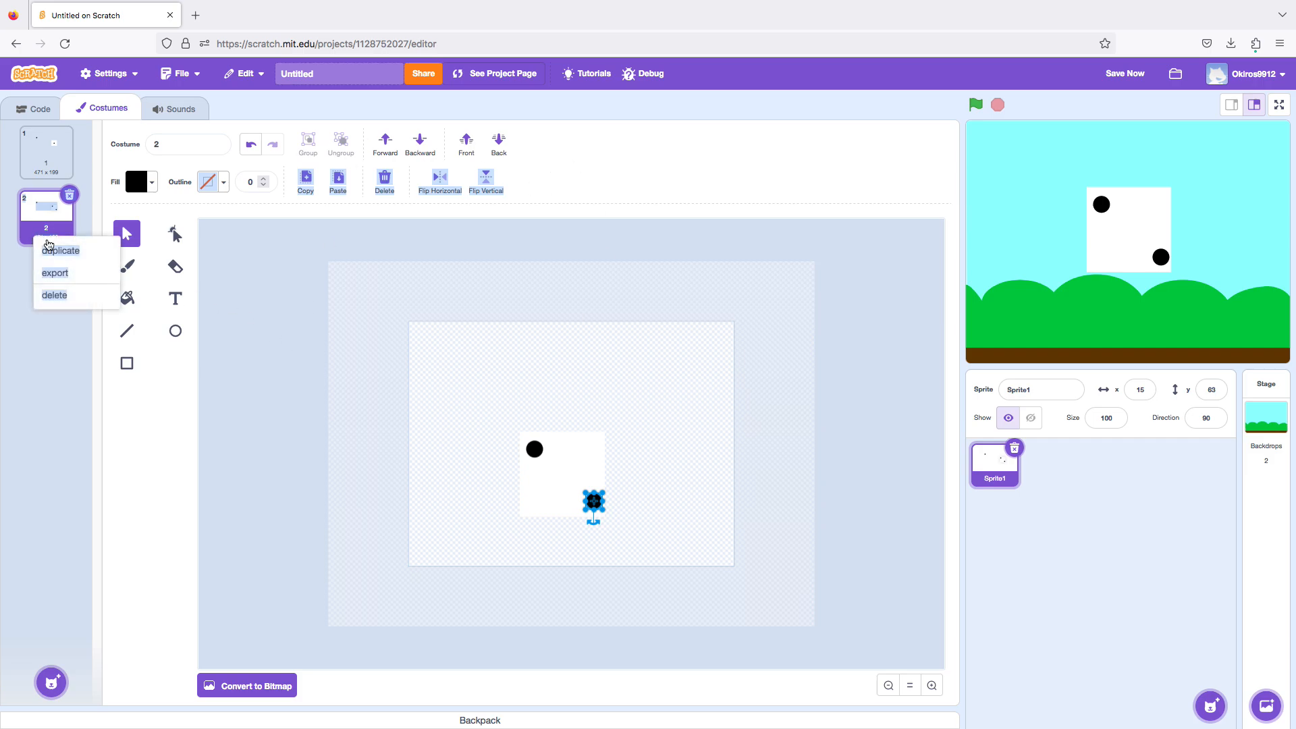
{"action": "left_click", "coordinate": [54, 248]}
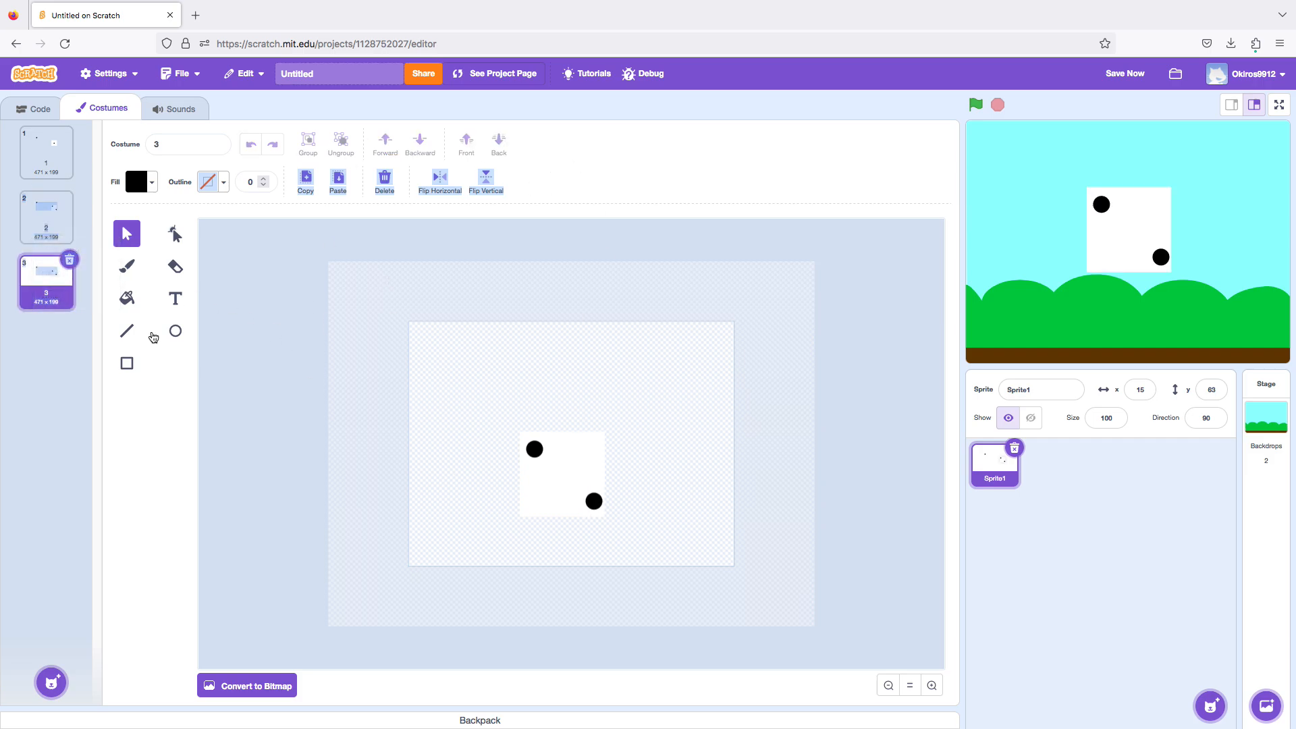
{"action": "left_click", "coordinate": [126, 266]}
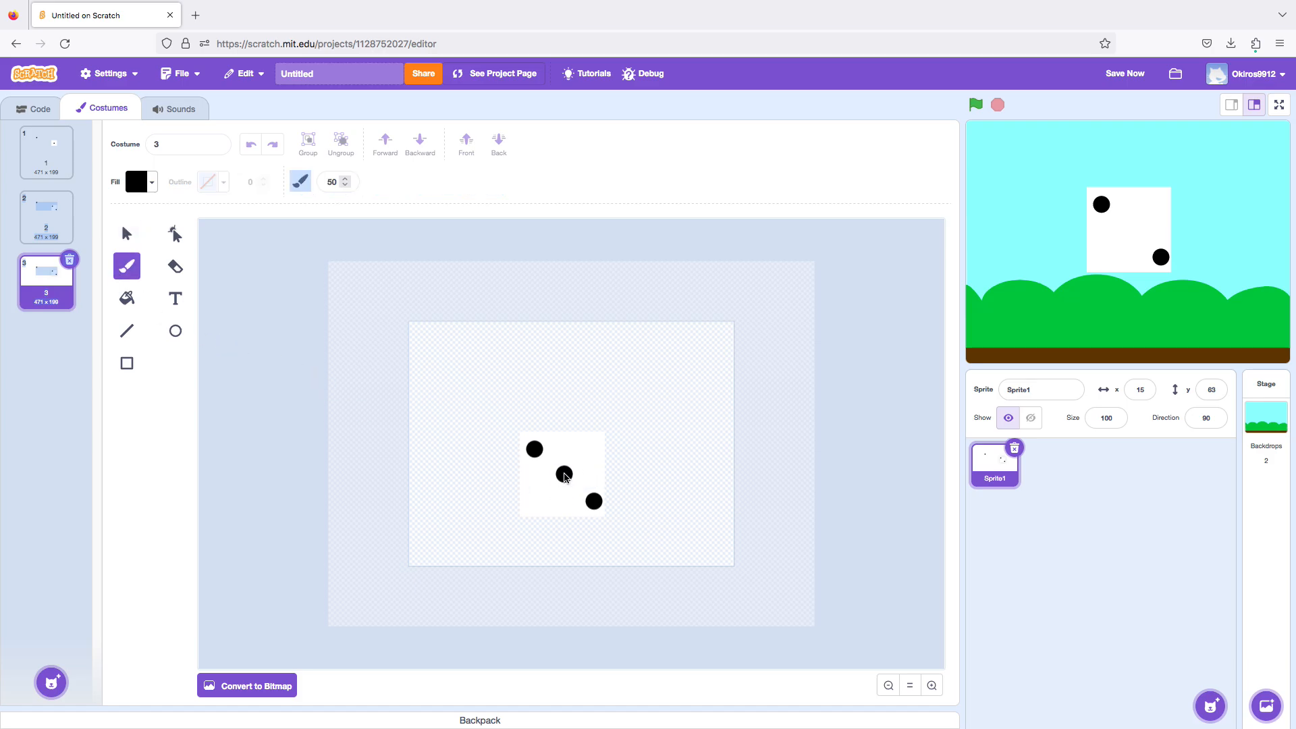
{"action": "left_click", "coordinate": [565, 477]}
Duplicate costume 3 and delete the centre dot from the copy.
{"action": "right_click", "coordinate": [49, 293]}
{"action": "left_click", "coordinate": [75, 301]}
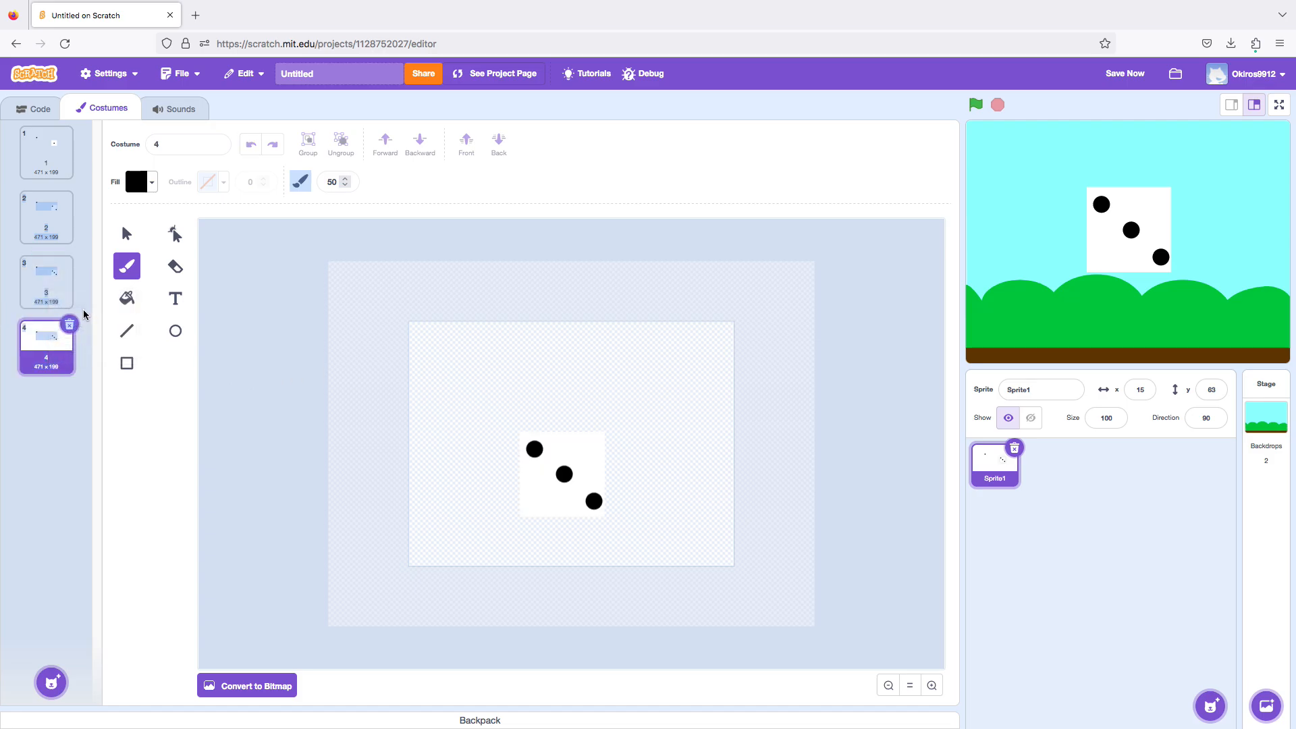
{"action": "left_click", "coordinate": [127, 234]}
{"action": "left_click", "coordinate": [562, 477]}
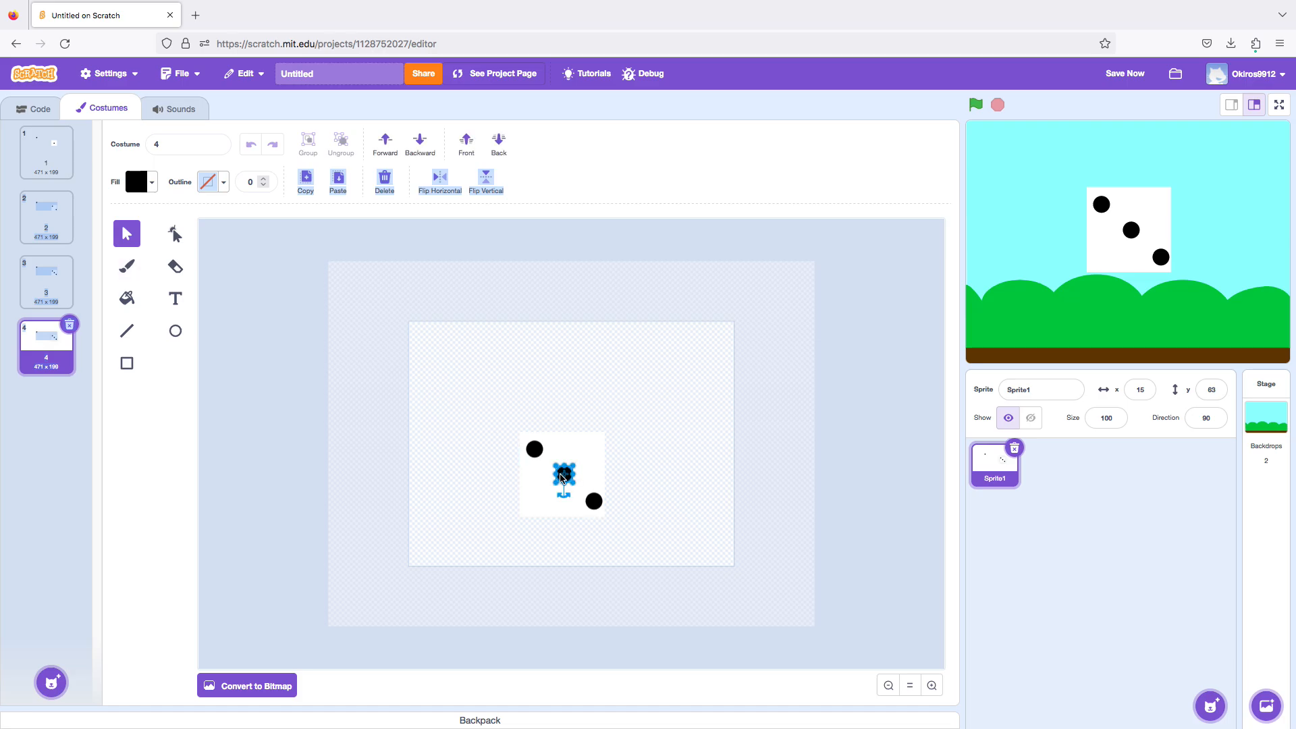
{"action": "left_click", "coordinate": [385, 180]}
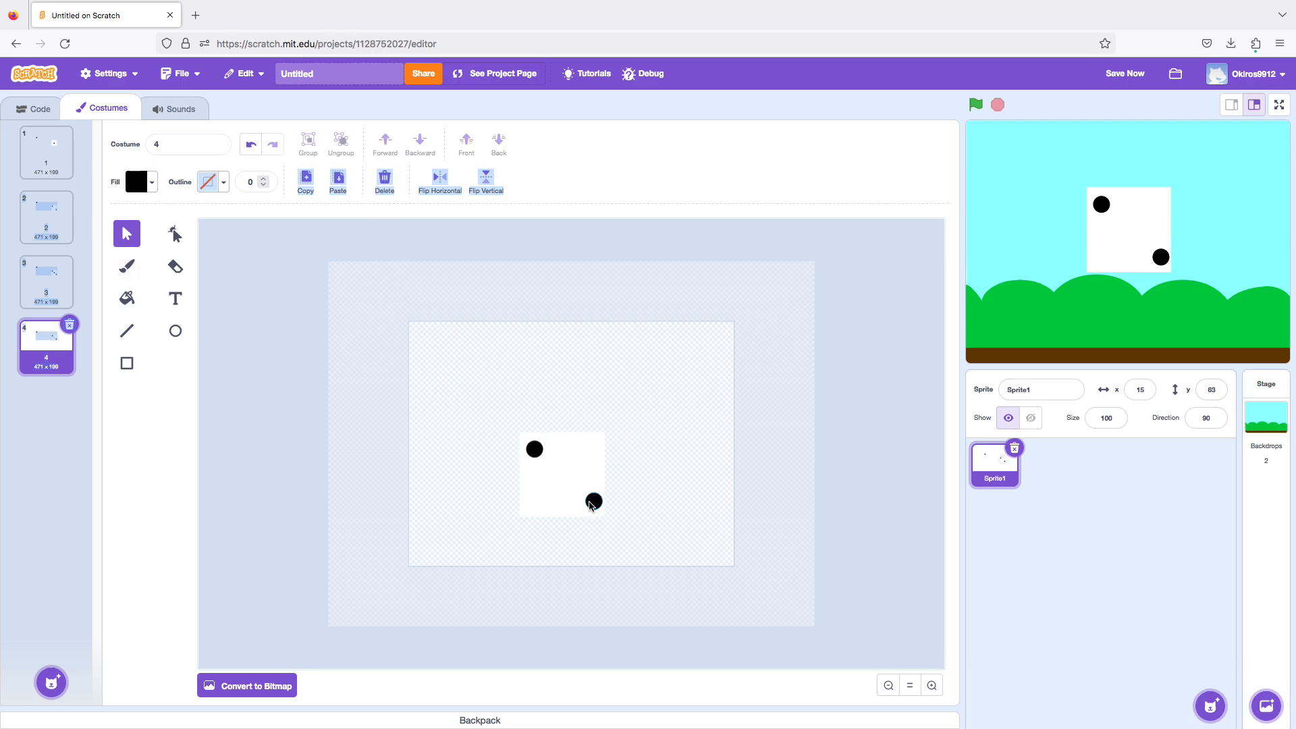
{"action": "left_click", "coordinate": [591, 503]}
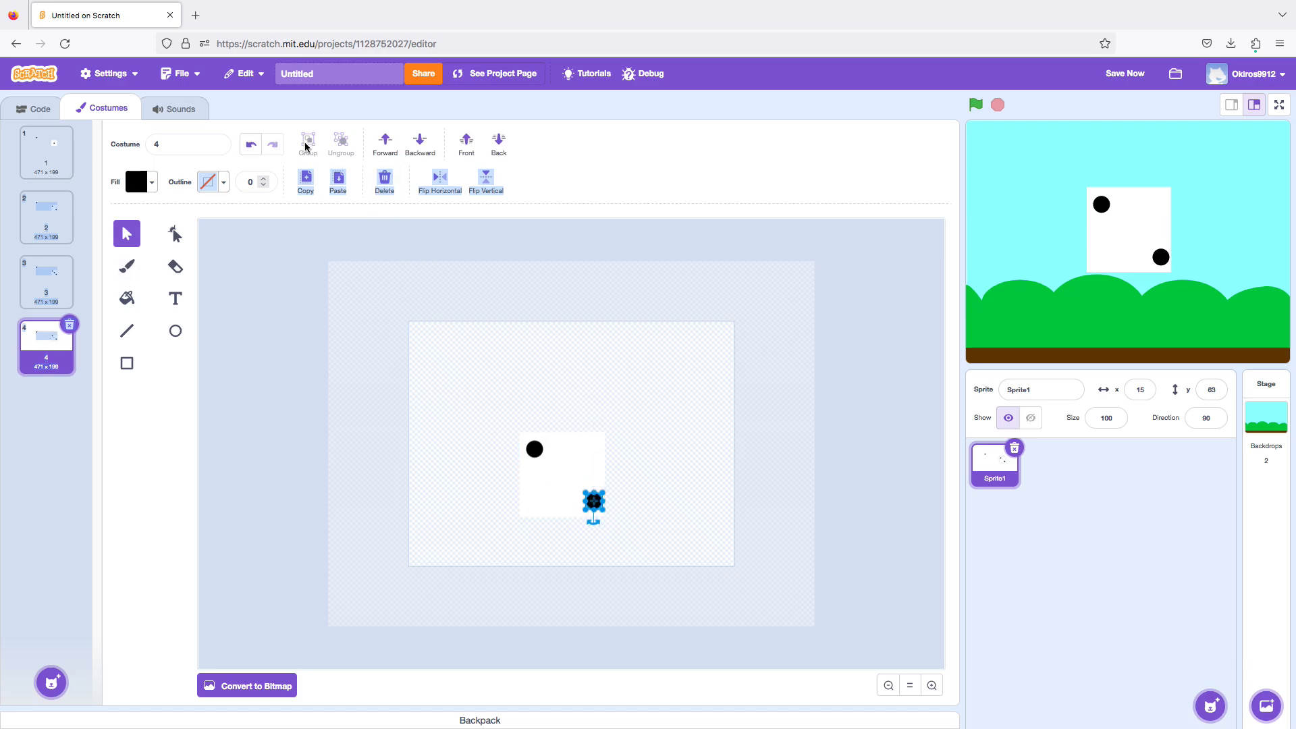
{"action": "key", "text": "Delete"}
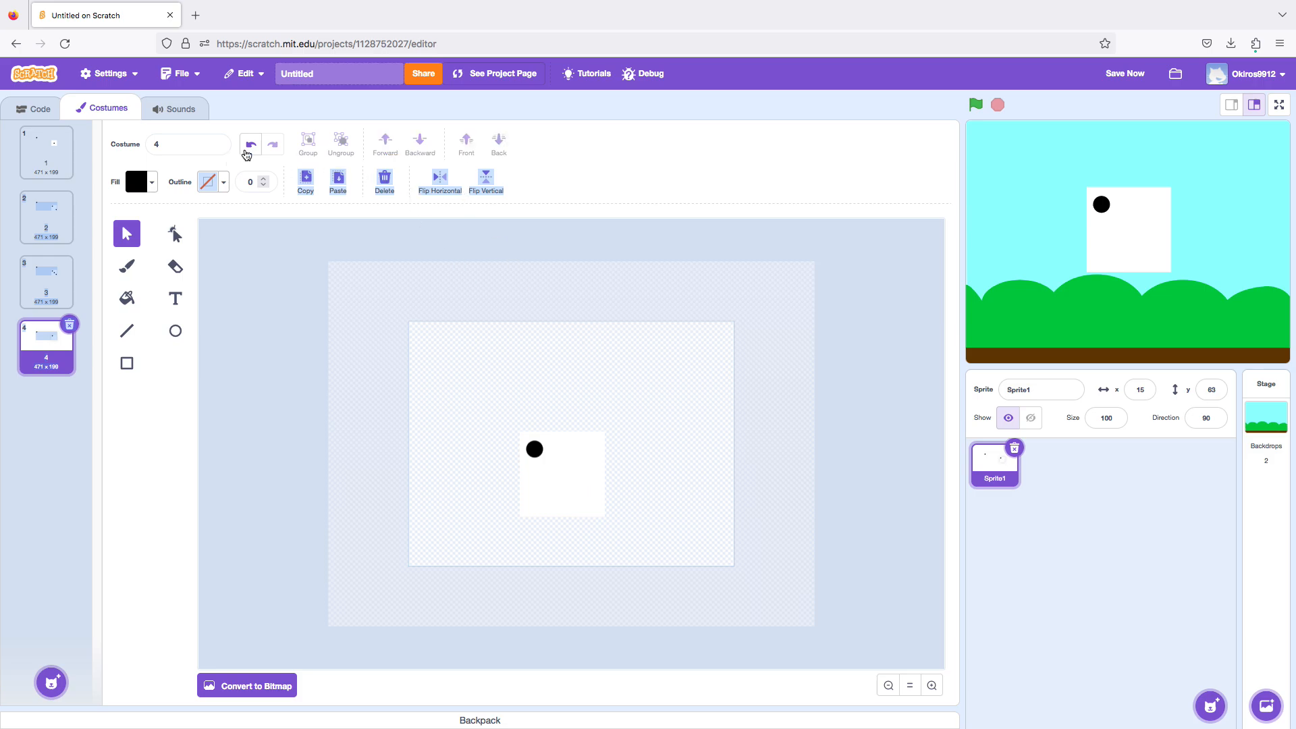
{"action": "left_click", "coordinate": [249, 146]}
{"action": "left_click", "coordinate": [386, 181]}
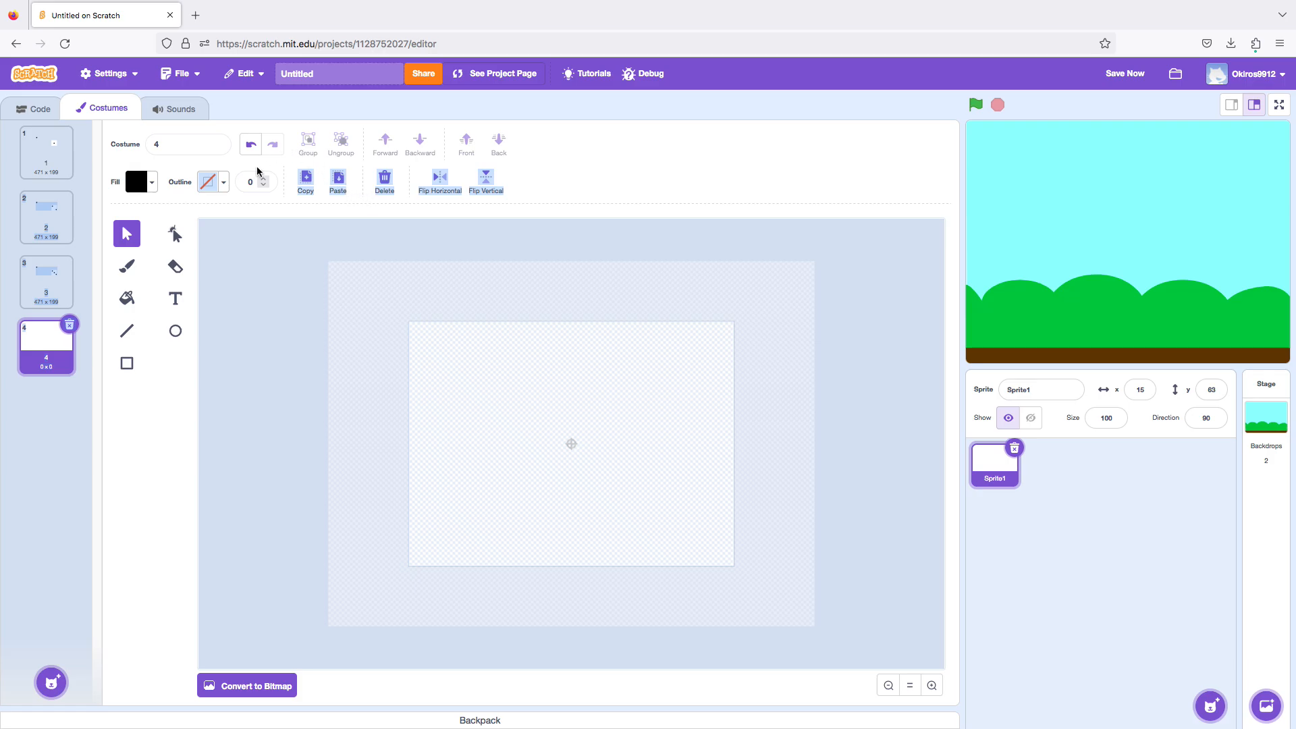
{"action": "left_click", "coordinate": [254, 149]}
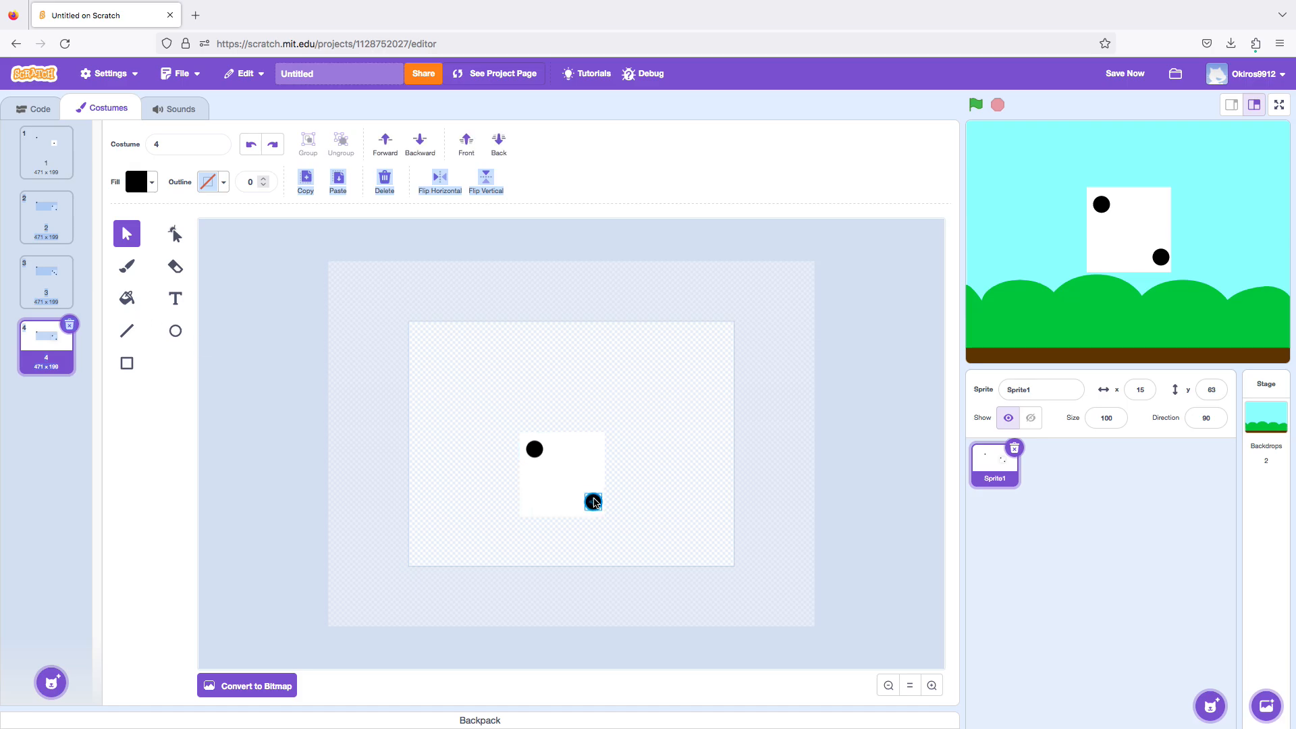
Paste a copy of the lower-right dot in costume 4 and place it in the square's upper-right corner.
{"action": "left_click_drag", "start_coordinate": [594, 501], "coordinate": [592, 502]}
{"action": "left_click", "coordinate": [335, 188]}
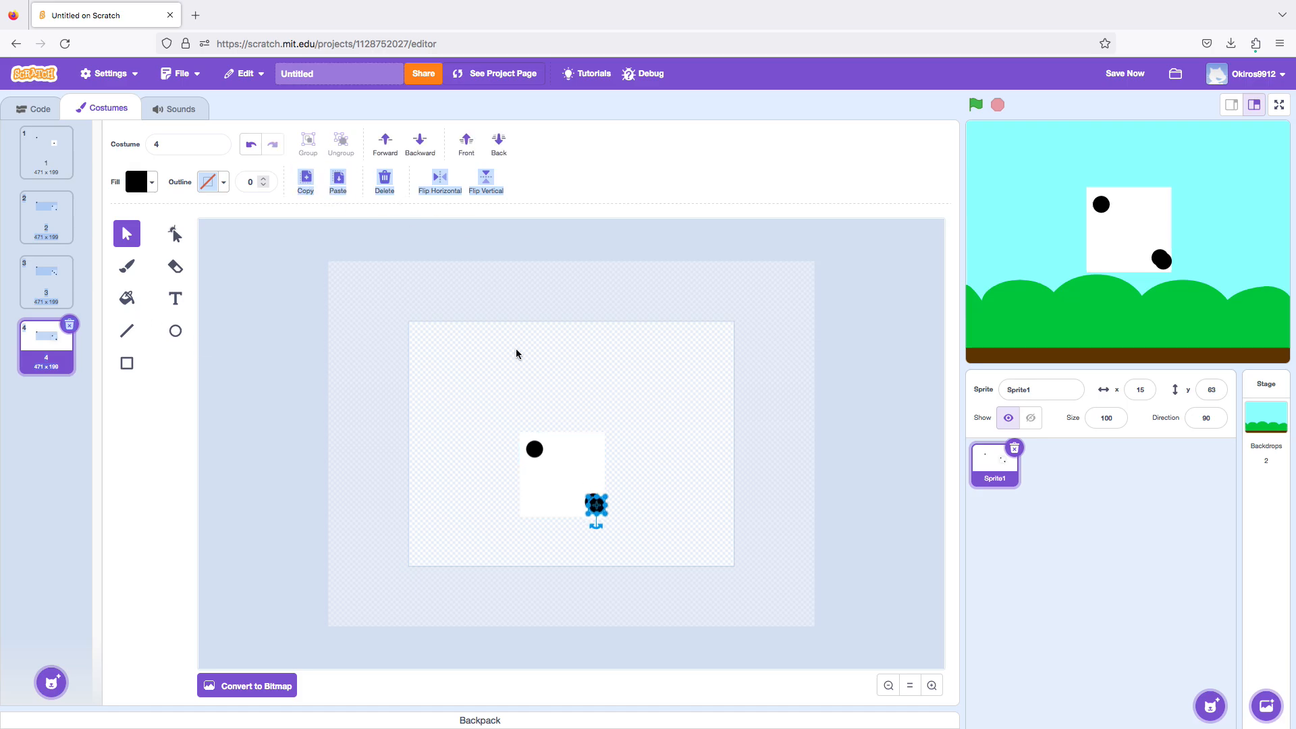
{"action": "left_click_drag", "start_coordinate": [598, 507], "coordinate": [594, 453]}
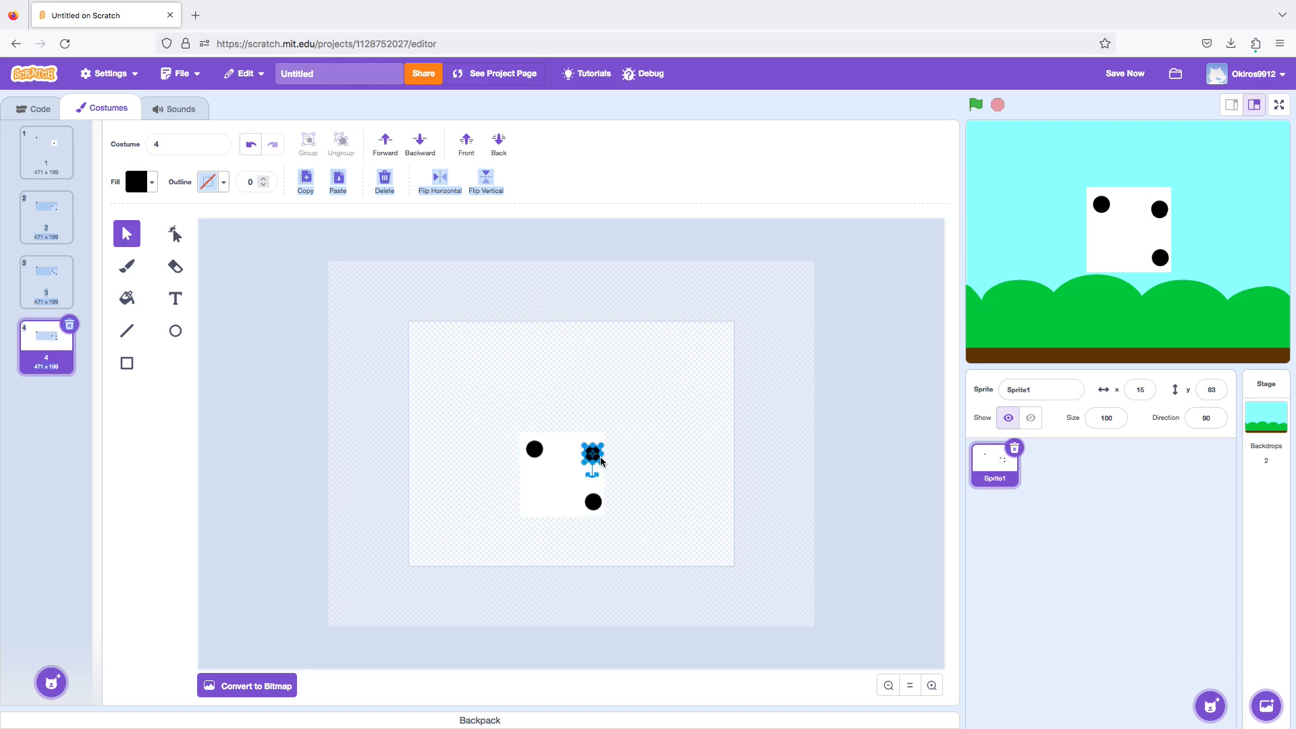
{"action": "left_click_drag", "start_coordinate": [596, 459], "coordinate": [597, 458]}
{"action": "left_click", "coordinate": [674, 409]}
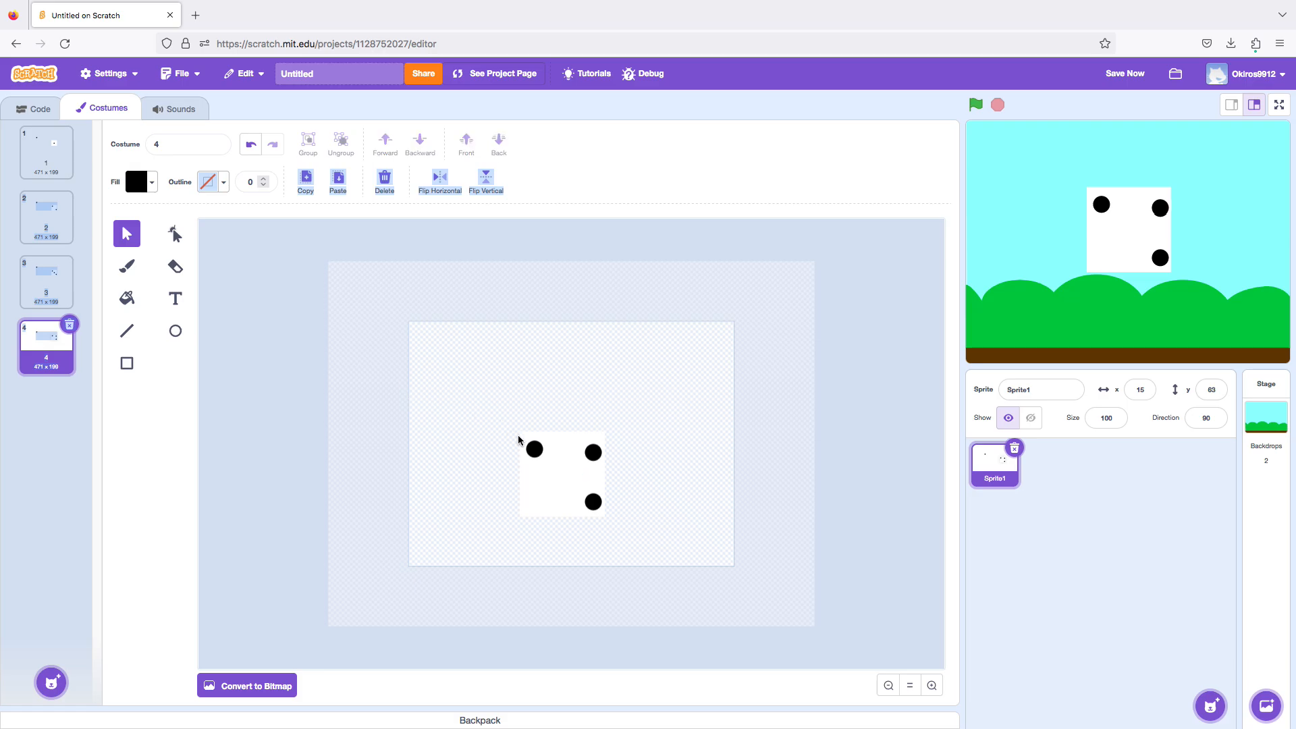
Paste a copy of the black dot in costume 4 and place it in the square's lower-left corner.
{"action": "left_click", "coordinate": [534, 449]}
{"action": "right_click", "coordinate": [535, 446]}
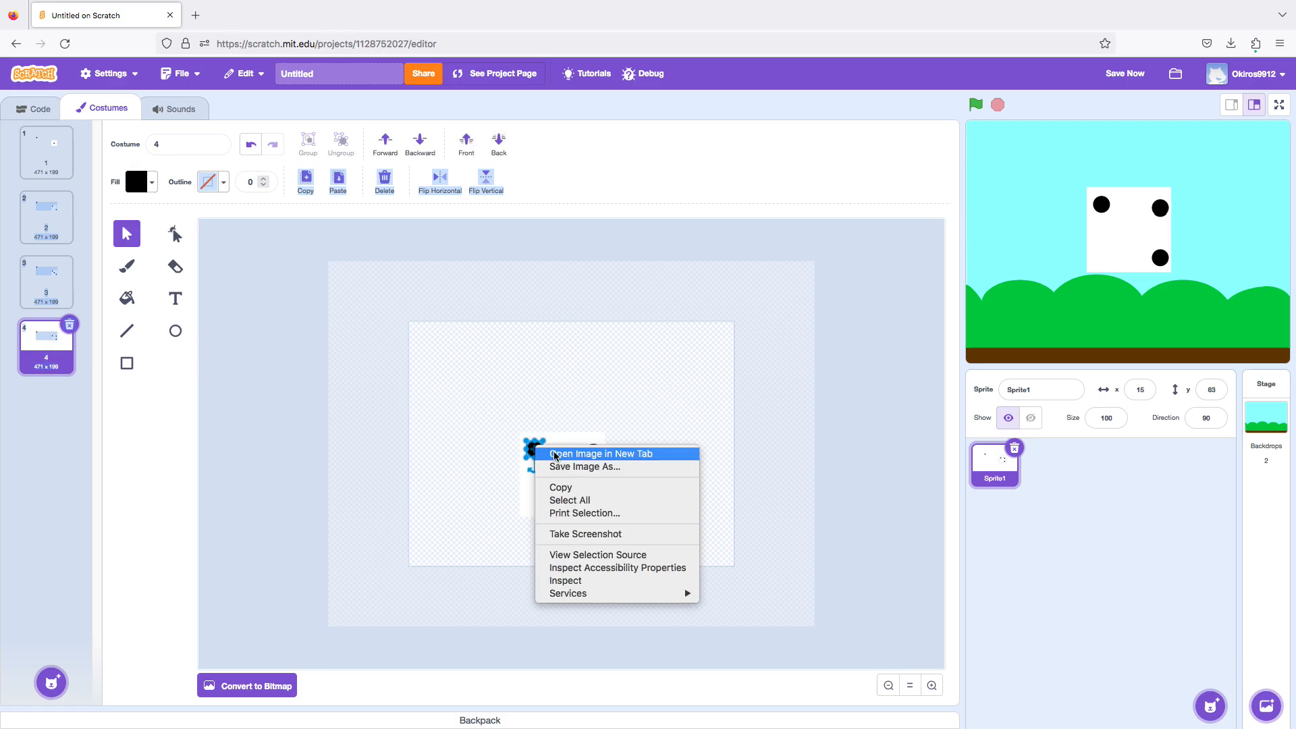
{"action": "left_click", "coordinate": [417, 338]}
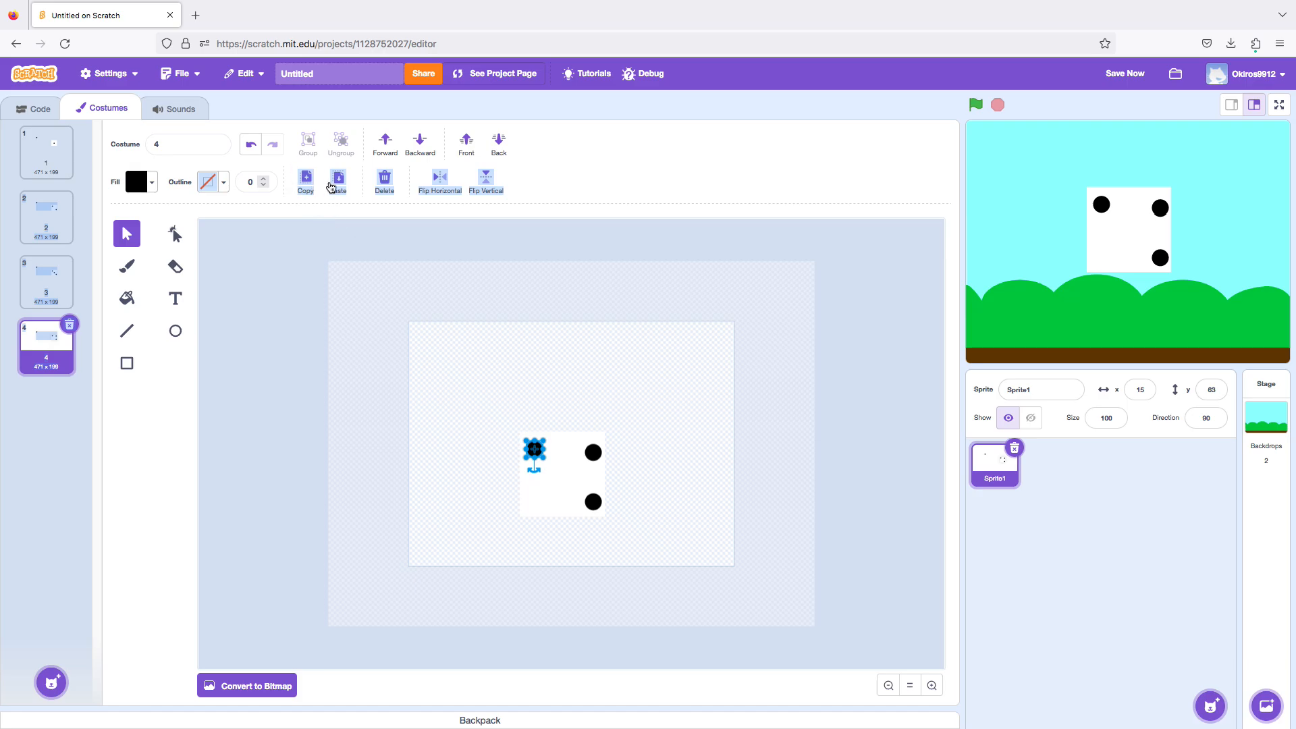
{"action": "left_click", "coordinate": [338, 179]}
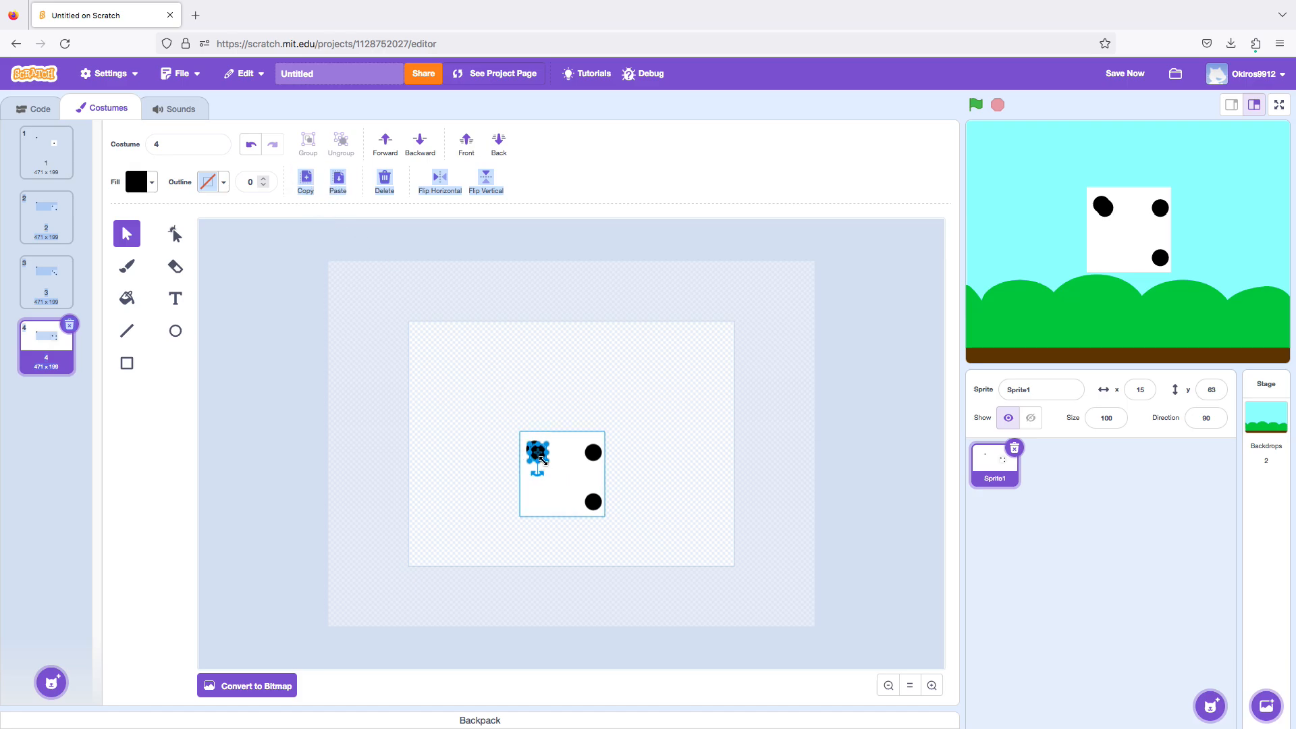
{"action": "left_click_drag", "start_coordinate": [540, 457], "coordinate": [538, 503]}
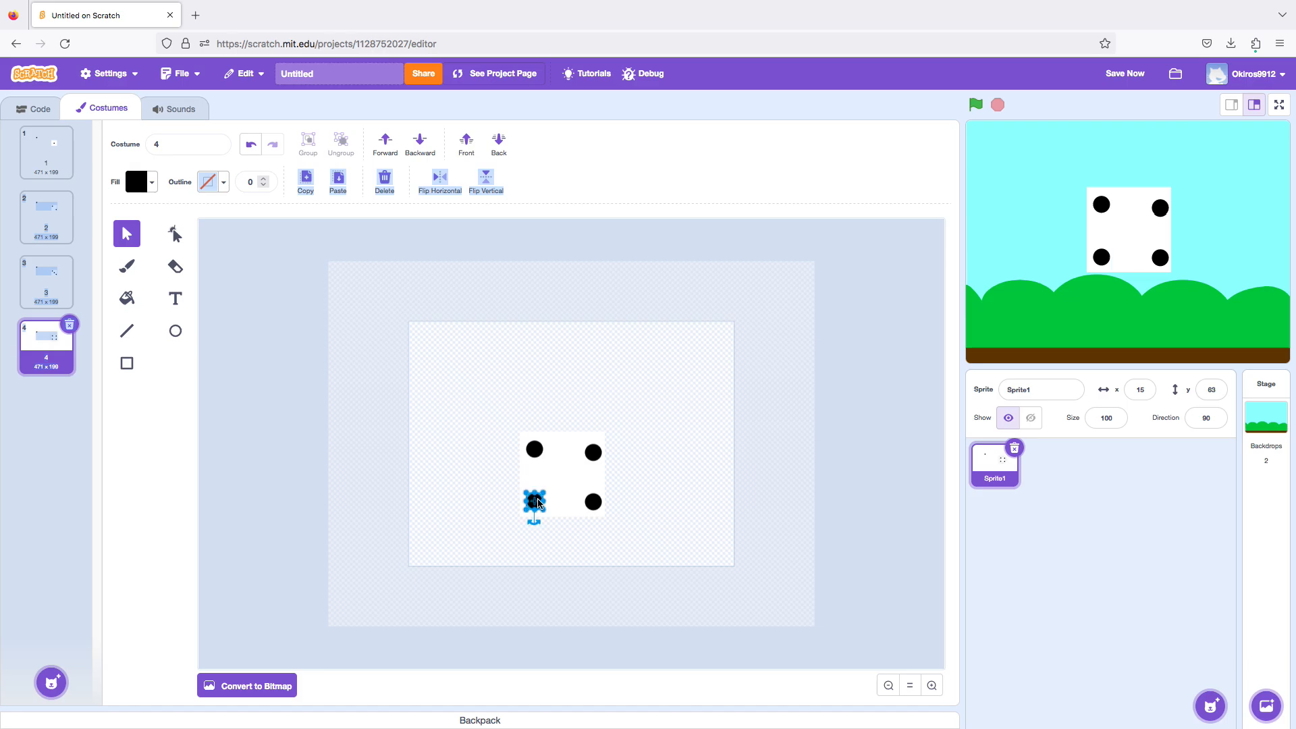
{"action": "left_click", "coordinate": [418, 463]}
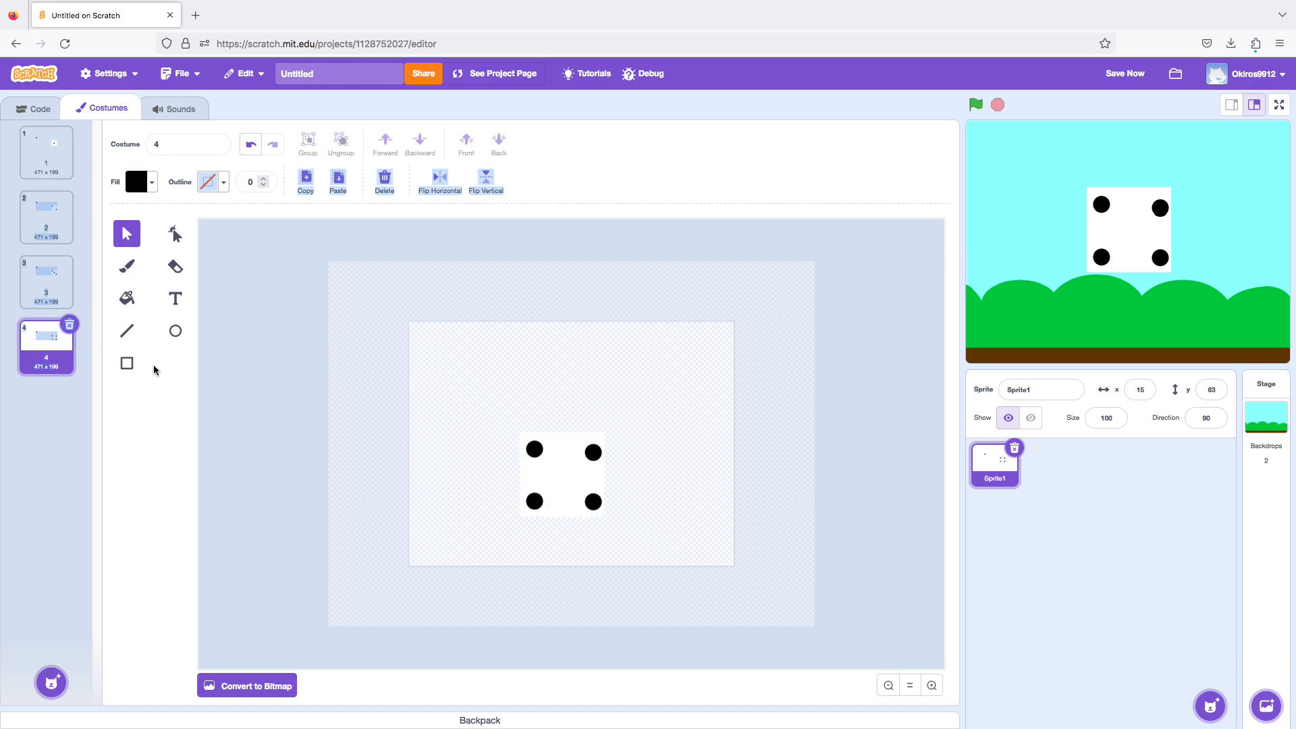
Duplicate costume 4 and paint a black dot at the centre of the copy's square with the Brush tool.
{"action": "right_click", "coordinate": [53, 363]}
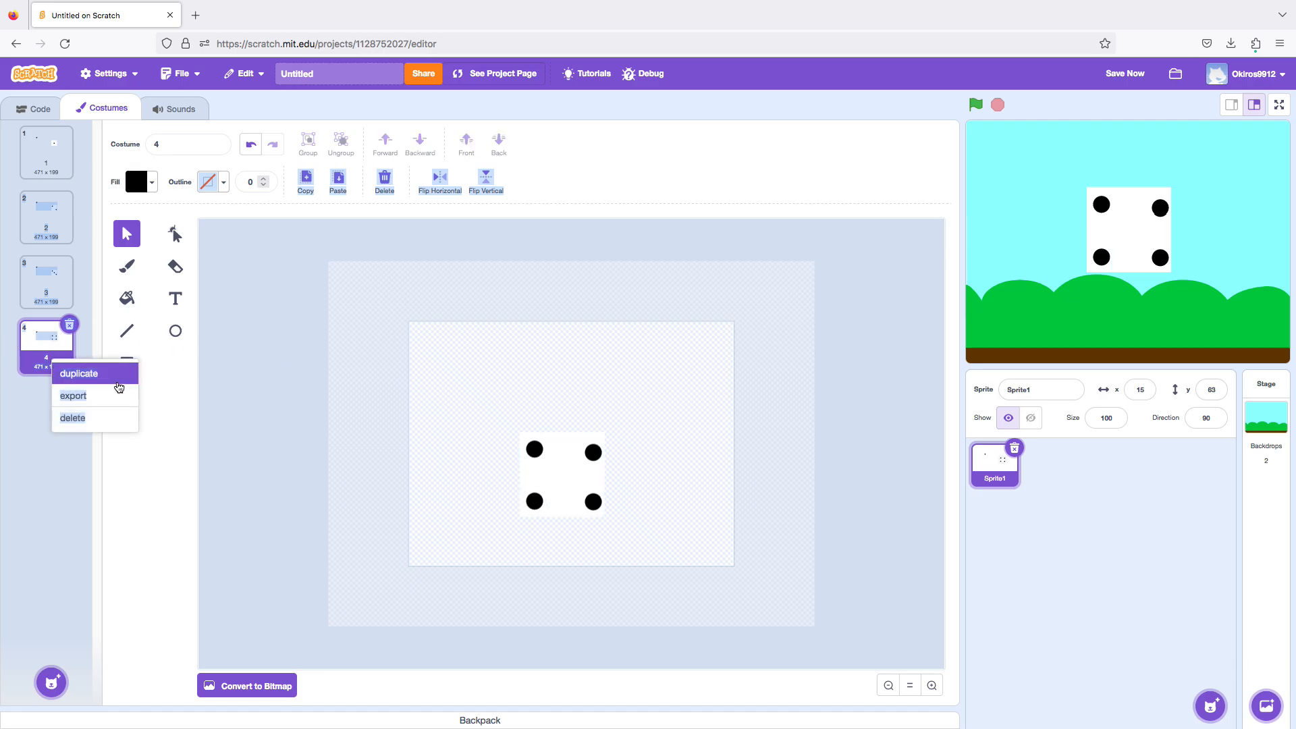
{"action": "left_click", "coordinate": [88, 373]}
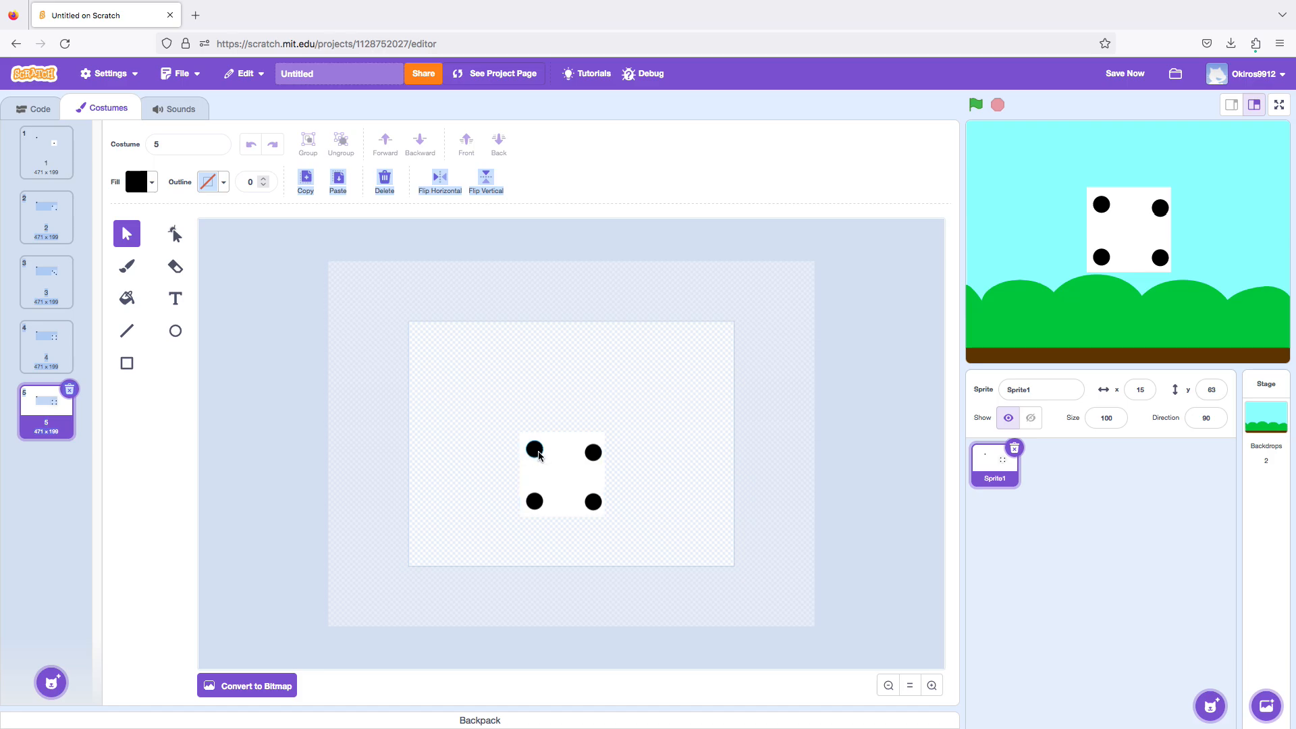
{"action": "left_click", "coordinate": [539, 456]}
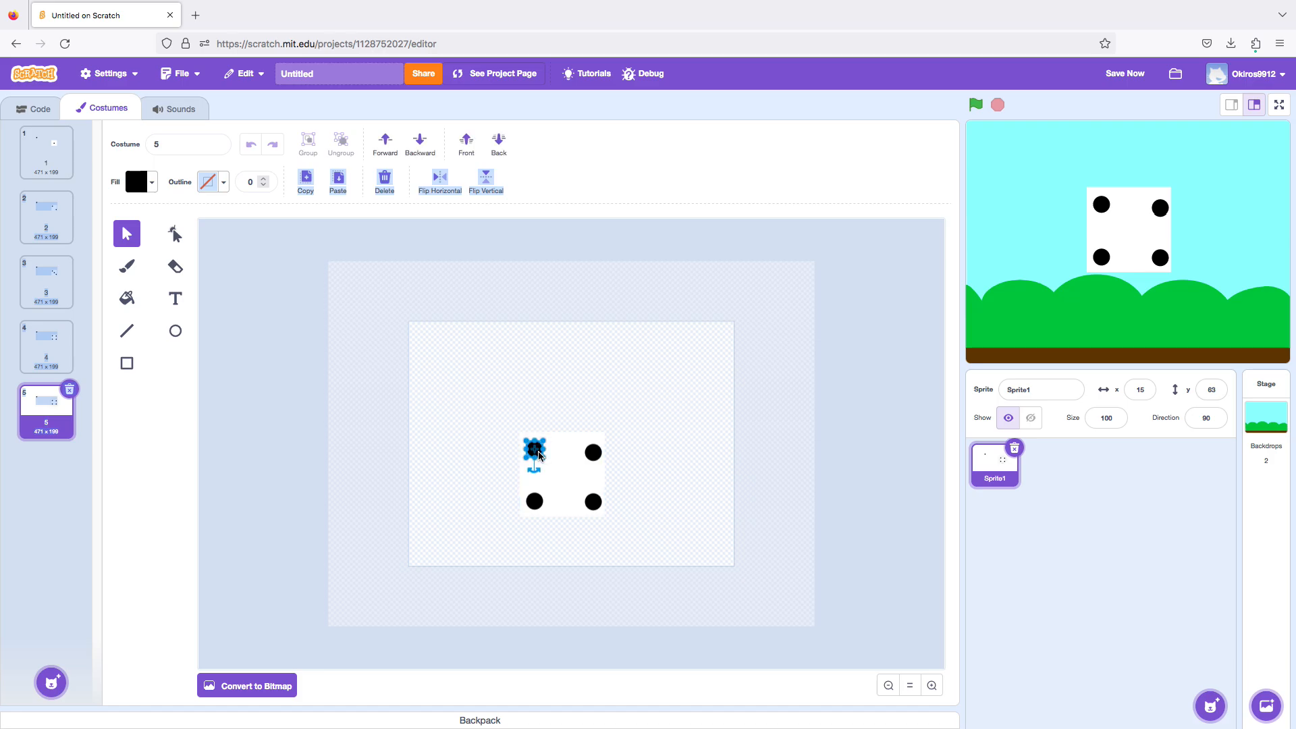
{"action": "left_click", "coordinate": [538, 504]}
{"action": "left_click", "coordinate": [662, 455]}
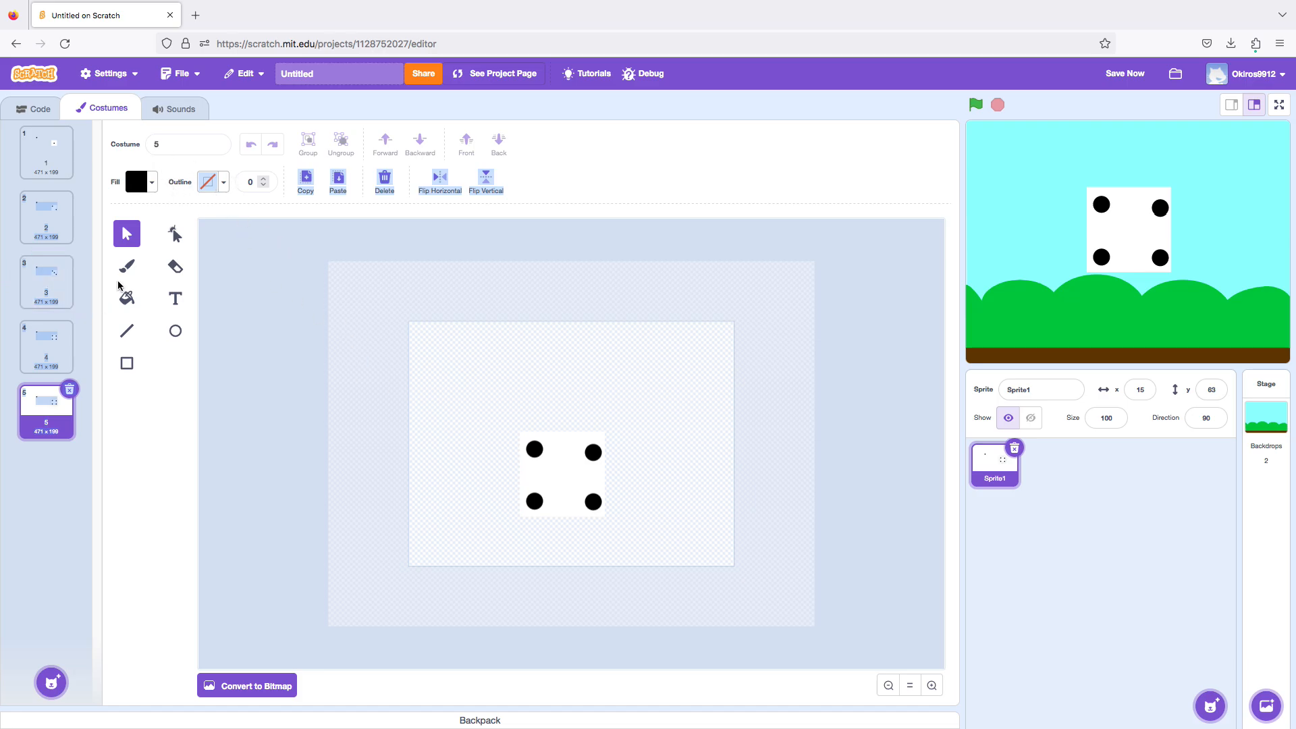
{"action": "left_click", "coordinate": [131, 270]}
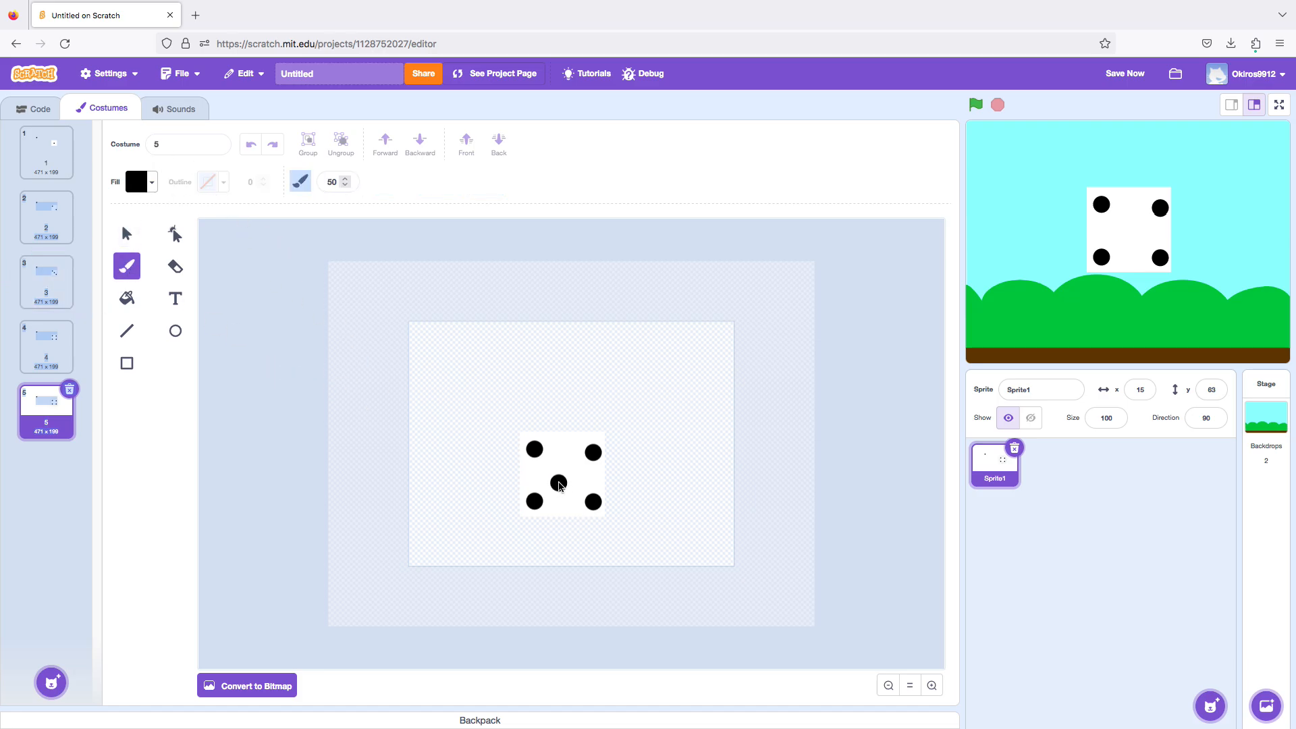
{"action": "left_click", "coordinate": [563, 481]}
Duplicate costume 5 and delete the centre dot from the copy.
{"action": "right_click", "coordinate": [41, 426]}
{"action": "left_click", "coordinate": [60, 439]}
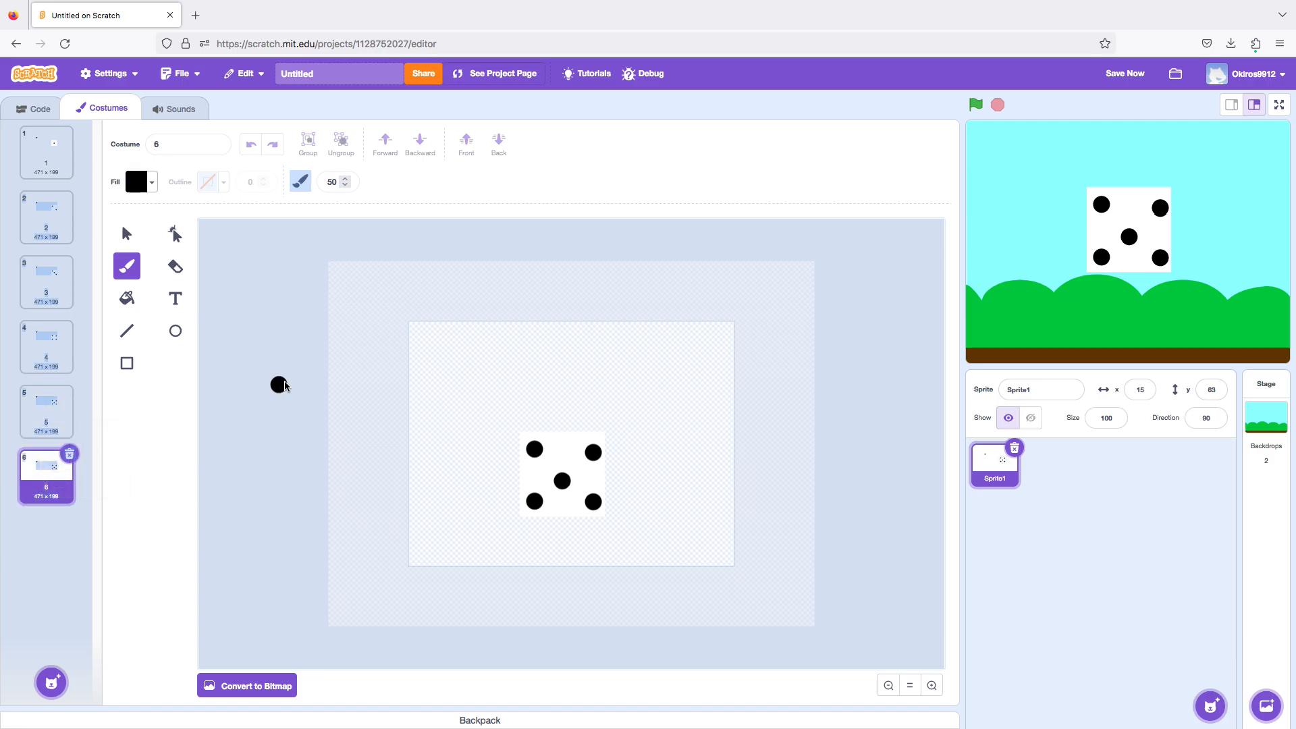
{"action": "left_click", "coordinate": [127, 238]}
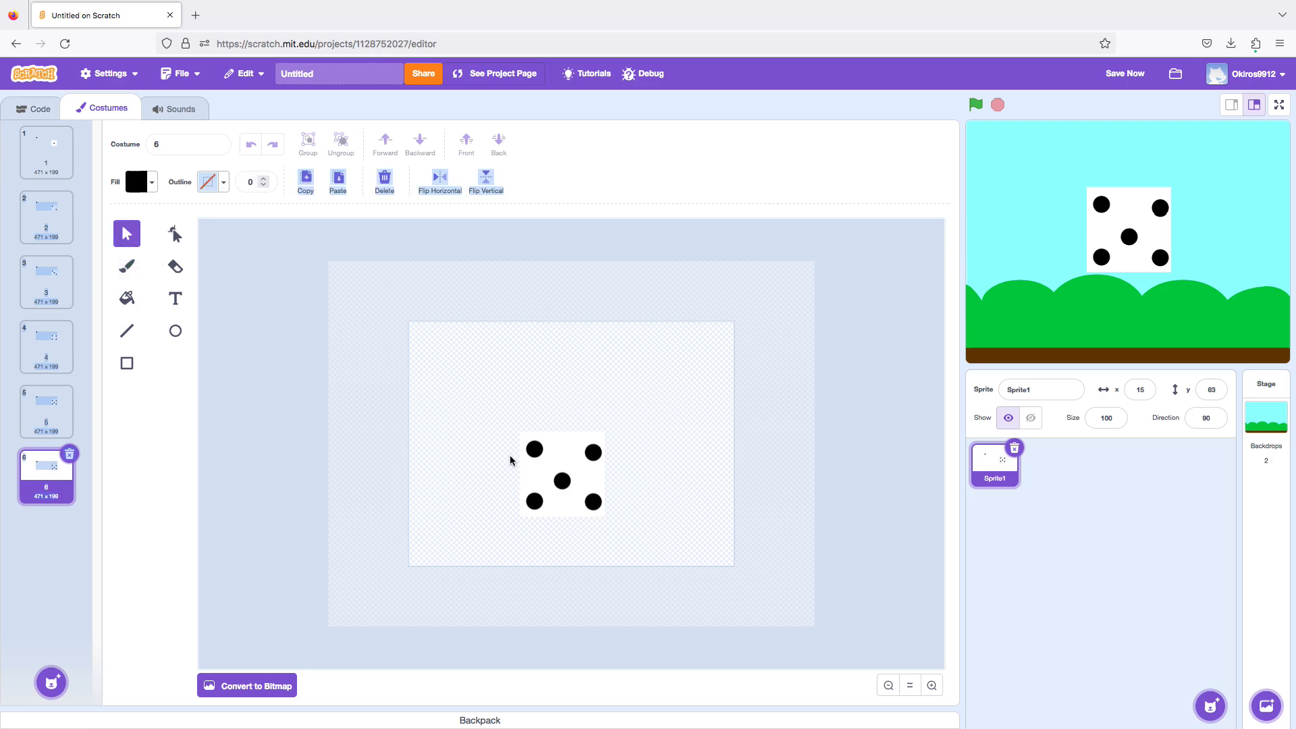
{"action": "left_click", "coordinate": [562, 481]}
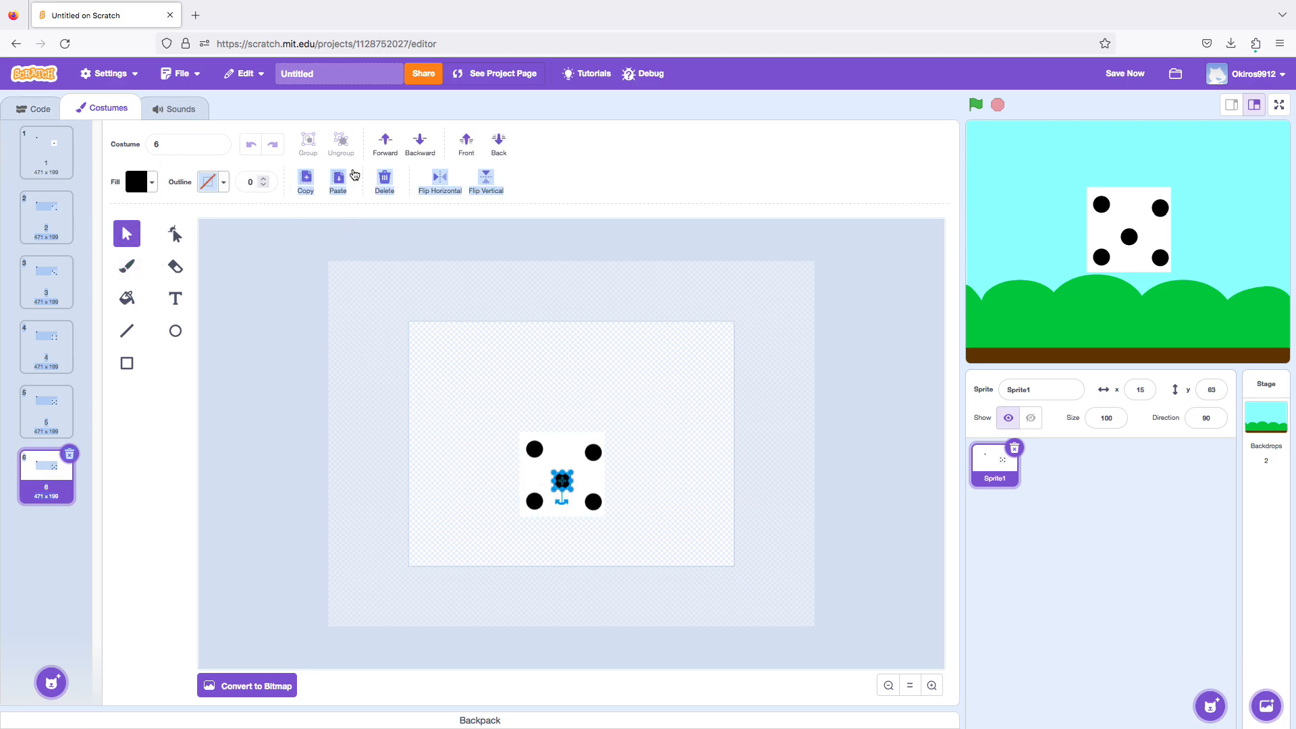
{"action": "left_click", "coordinate": [376, 188]}
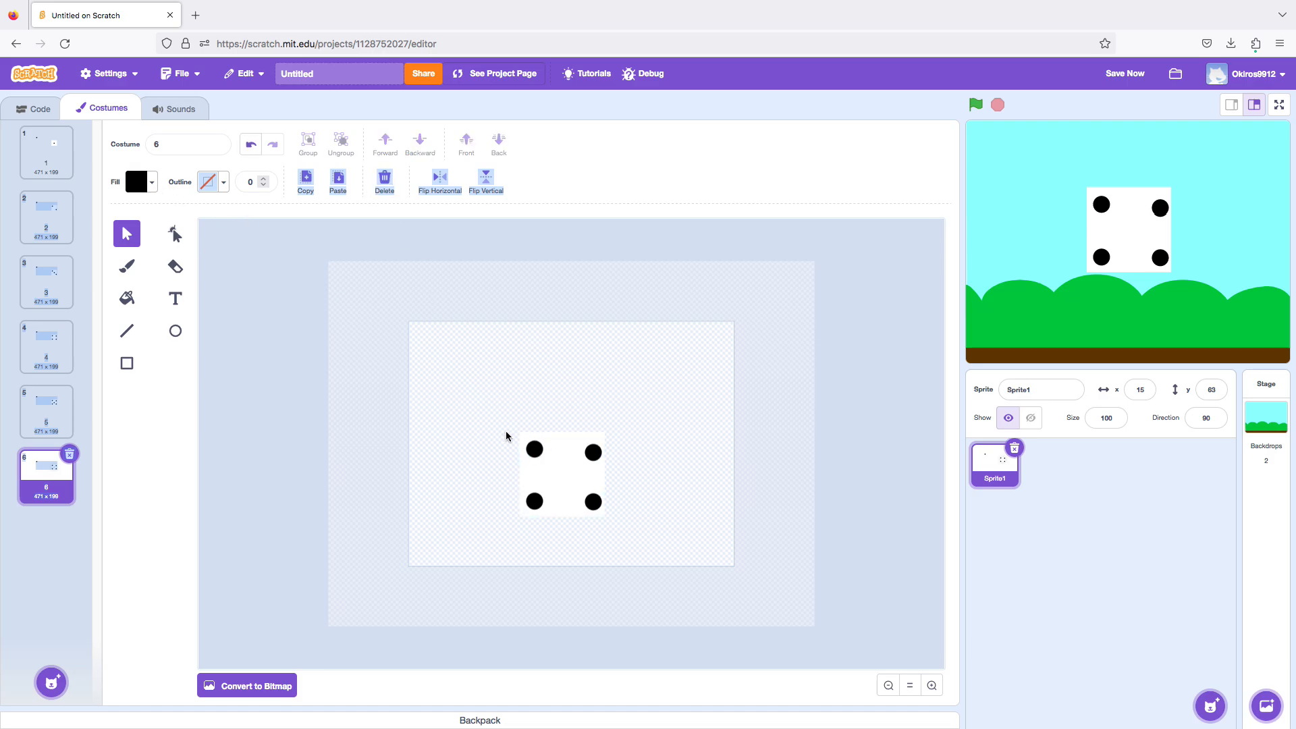
Copy the upper-left dot in costume 6 and place the duplicate midway between the two dots on the square's left side.
{"action": "left_click", "coordinate": [534, 450]}
{"action": "left_click", "coordinate": [305, 181]}
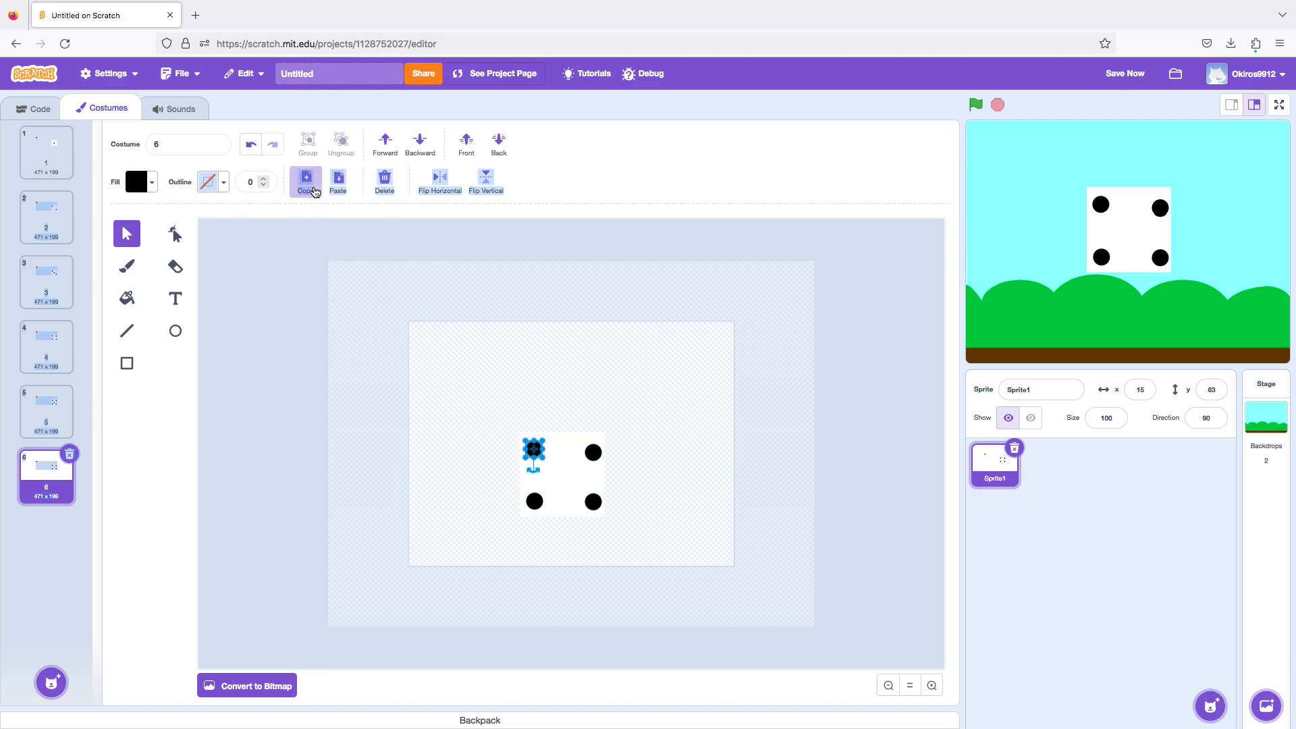
{"action": "left_click", "coordinate": [341, 190]}
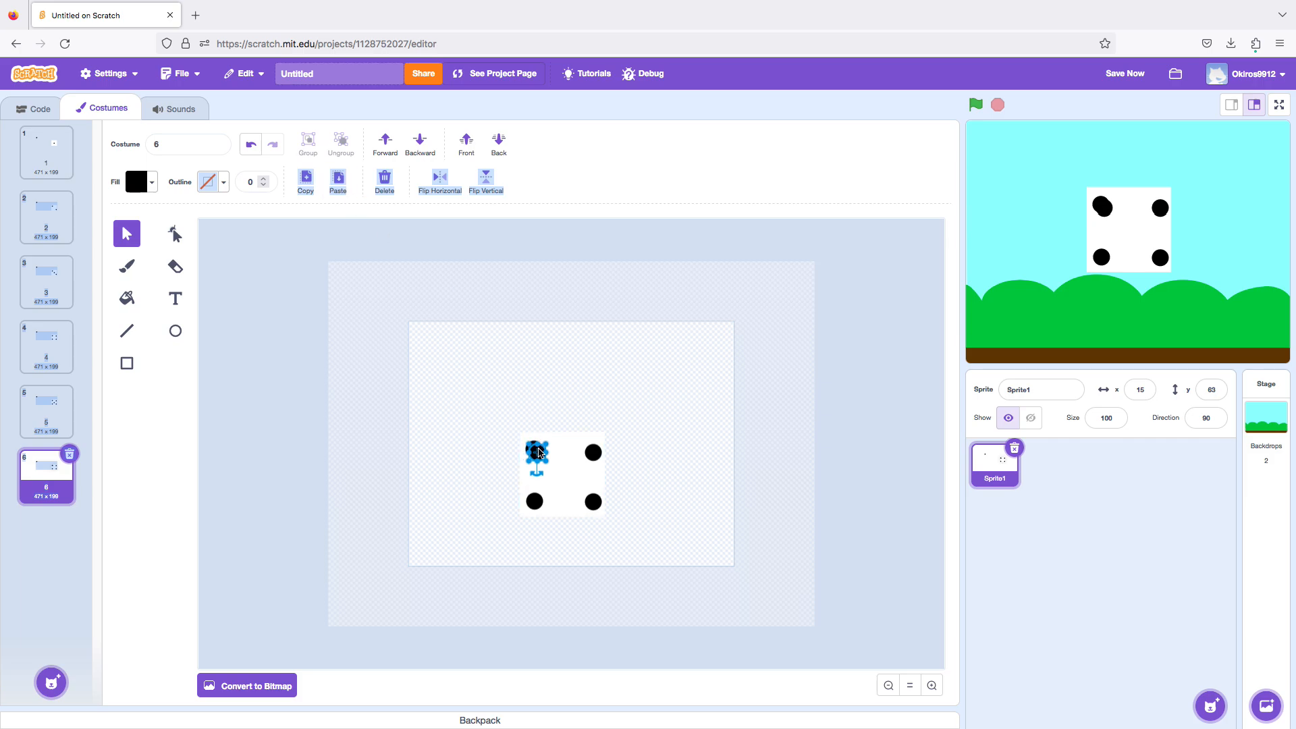
{"action": "left_click_drag", "start_coordinate": [539, 452], "coordinate": [535, 476]}
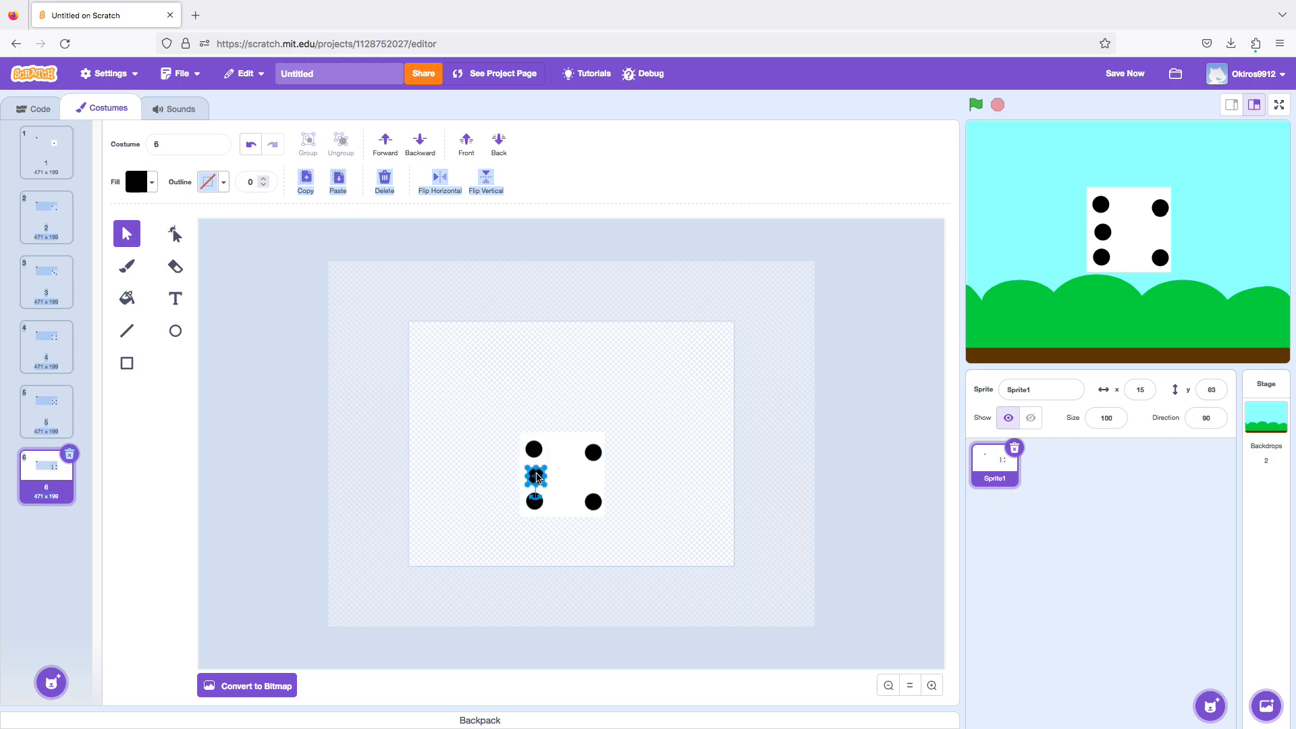
{"action": "left_click", "coordinate": [331, 191]}
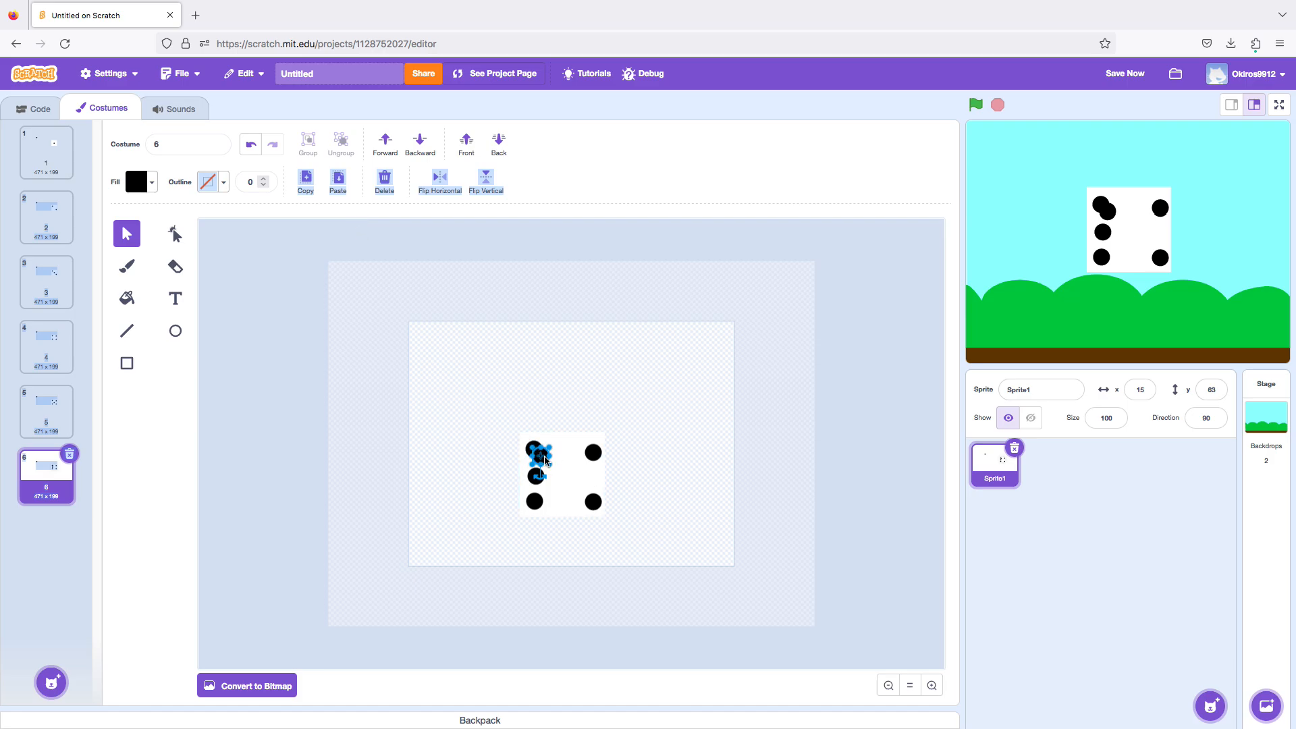
{"action": "left_click_drag", "start_coordinate": [541, 463], "coordinate": [578, 470]}
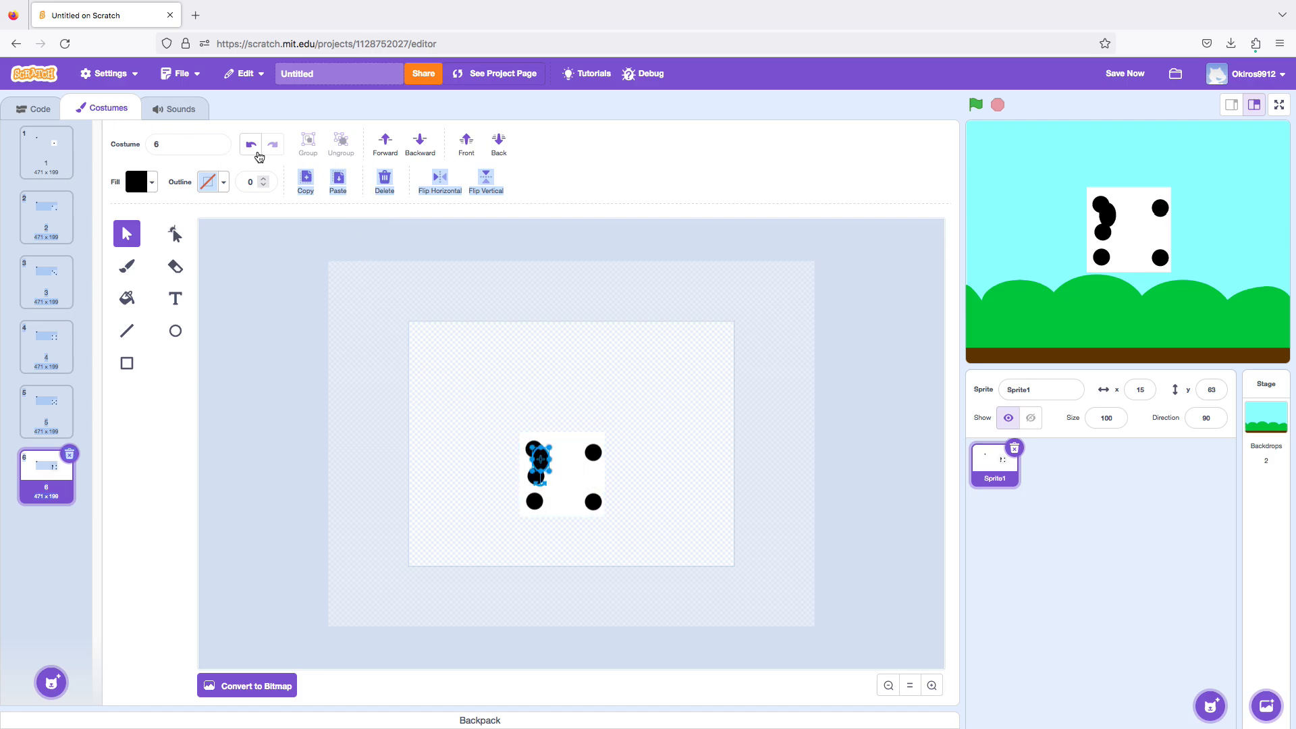
{"action": "left_click", "coordinate": [251, 144]}
{"action": "left_click", "coordinate": [250, 144]}
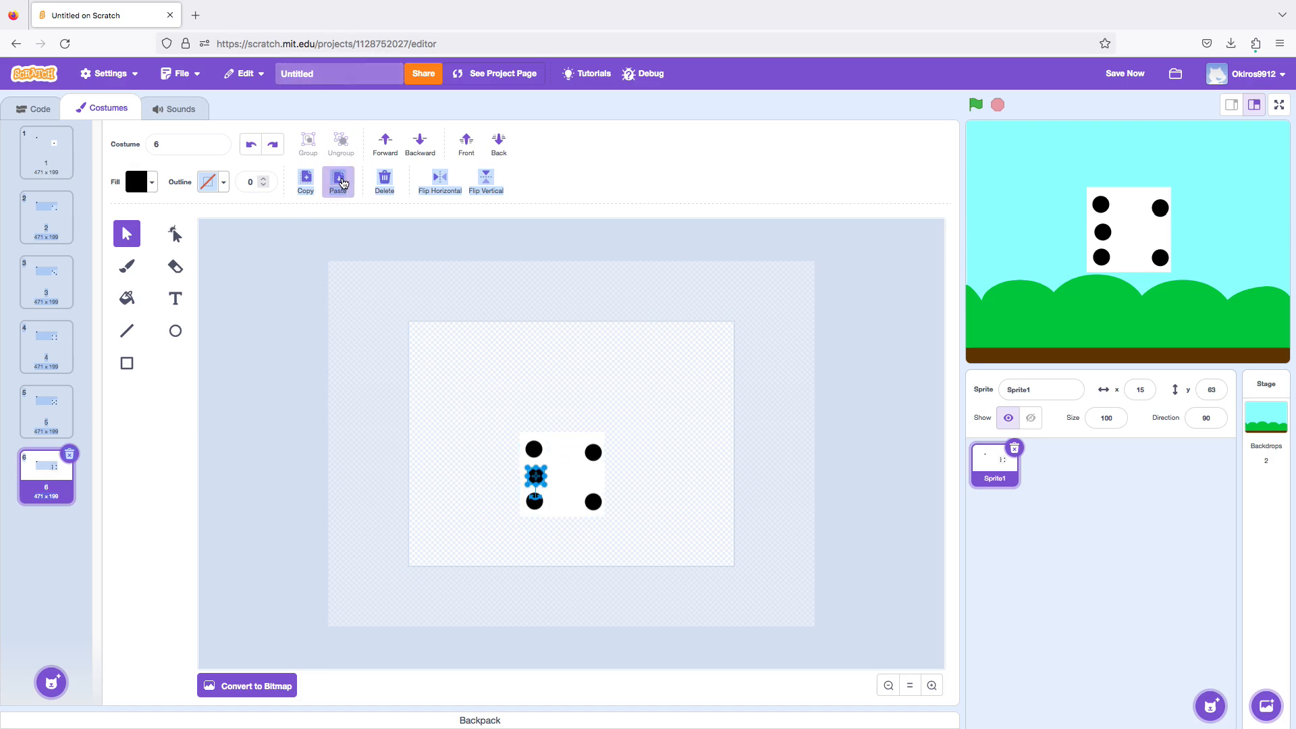
Paste another dot in costume 6 and place it midway between the two dots on the square's right side.
{"action": "left_click", "coordinate": [340, 180]}
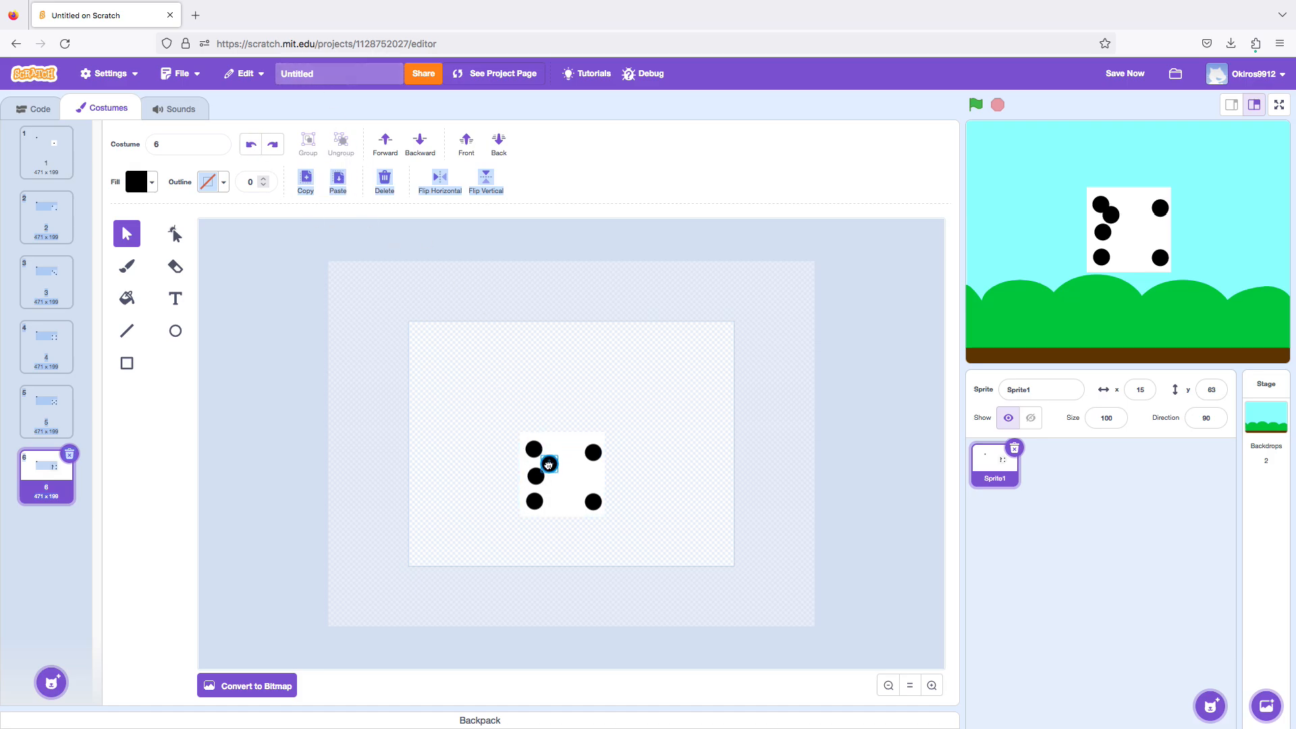
{"action": "left_click_drag", "start_coordinate": [549, 464], "coordinate": [589, 479]}
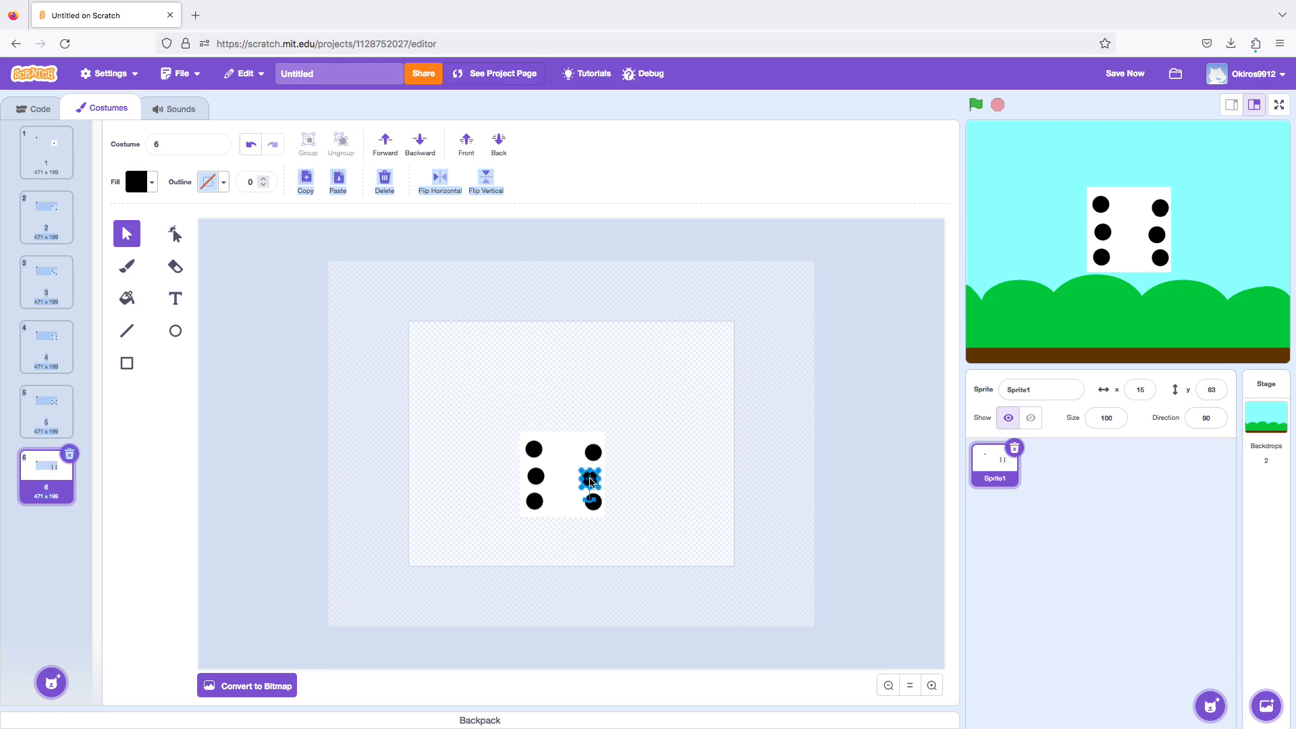
{"action": "left_click", "coordinate": [664, 411]}
Review costumes 1 to 6 in order and return to costume 1.
{"action": "left_click", "coordinate": [55, 156]}
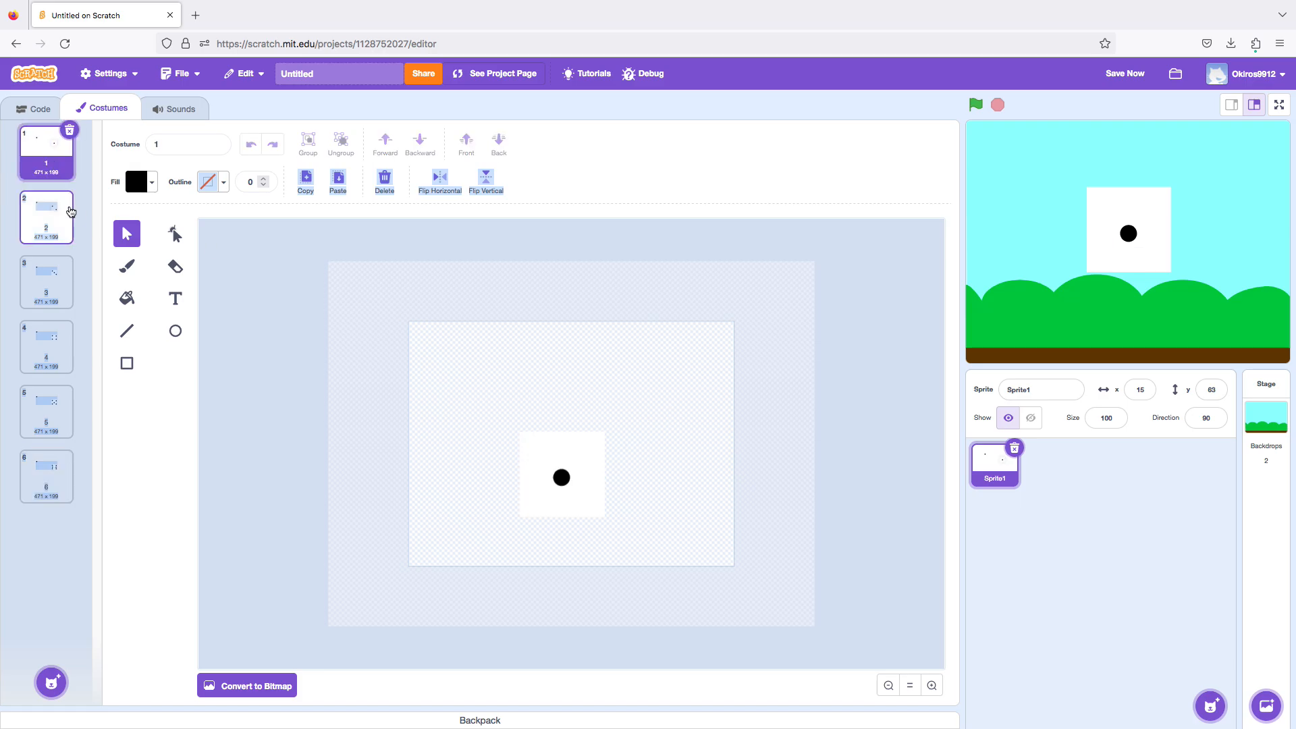
{"action": "left_click", "coordinate": [71, 214]}
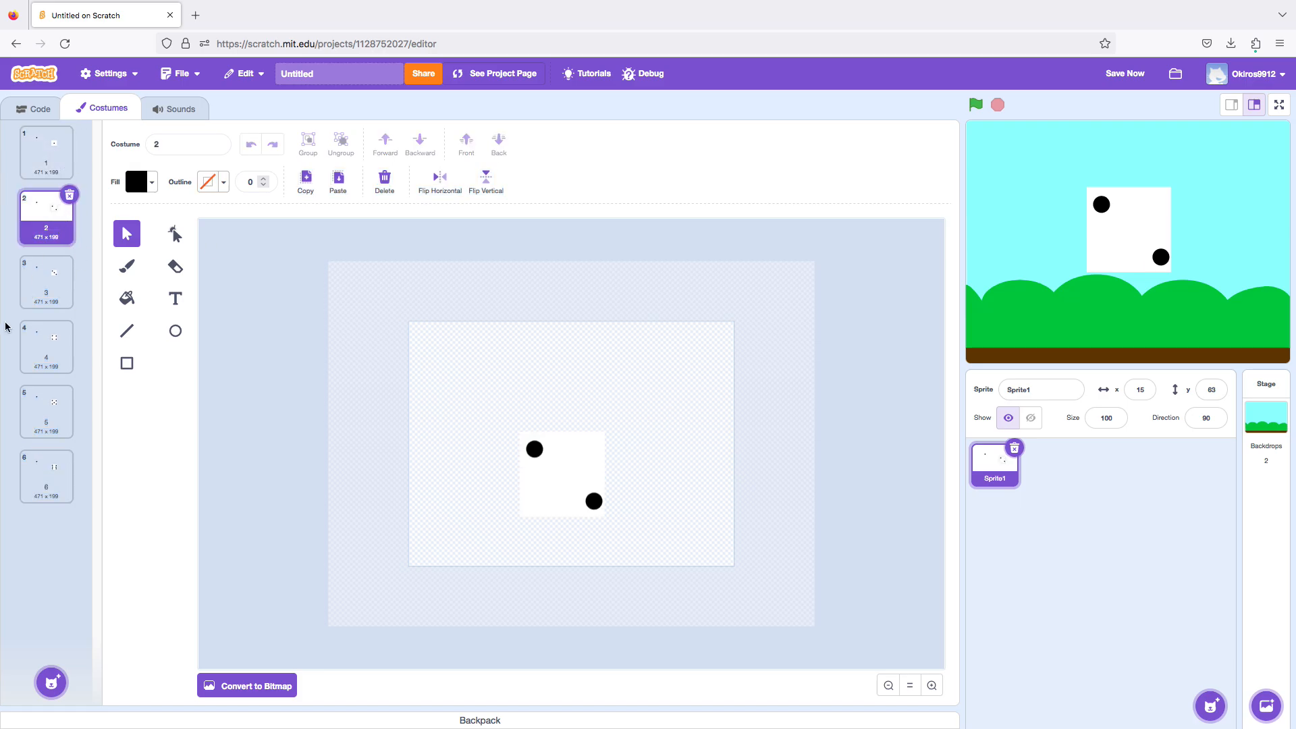
{"action": "left_click", "coordinate": [27, 291]}
{"action": "left_click", "coordinate": [32, 334]}
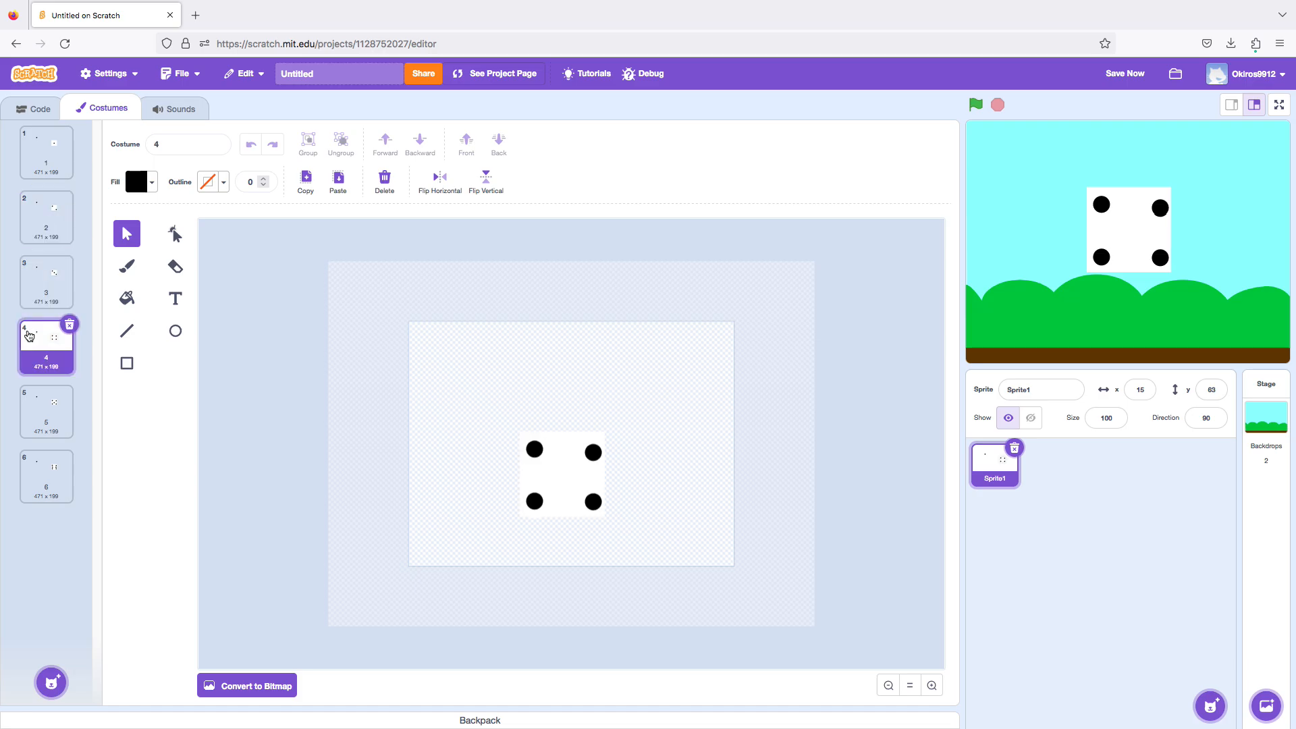
{"action": "left_click", "coordinate": [31, 432]}
{"action": "left_click", "coordinate": [48, 479]}
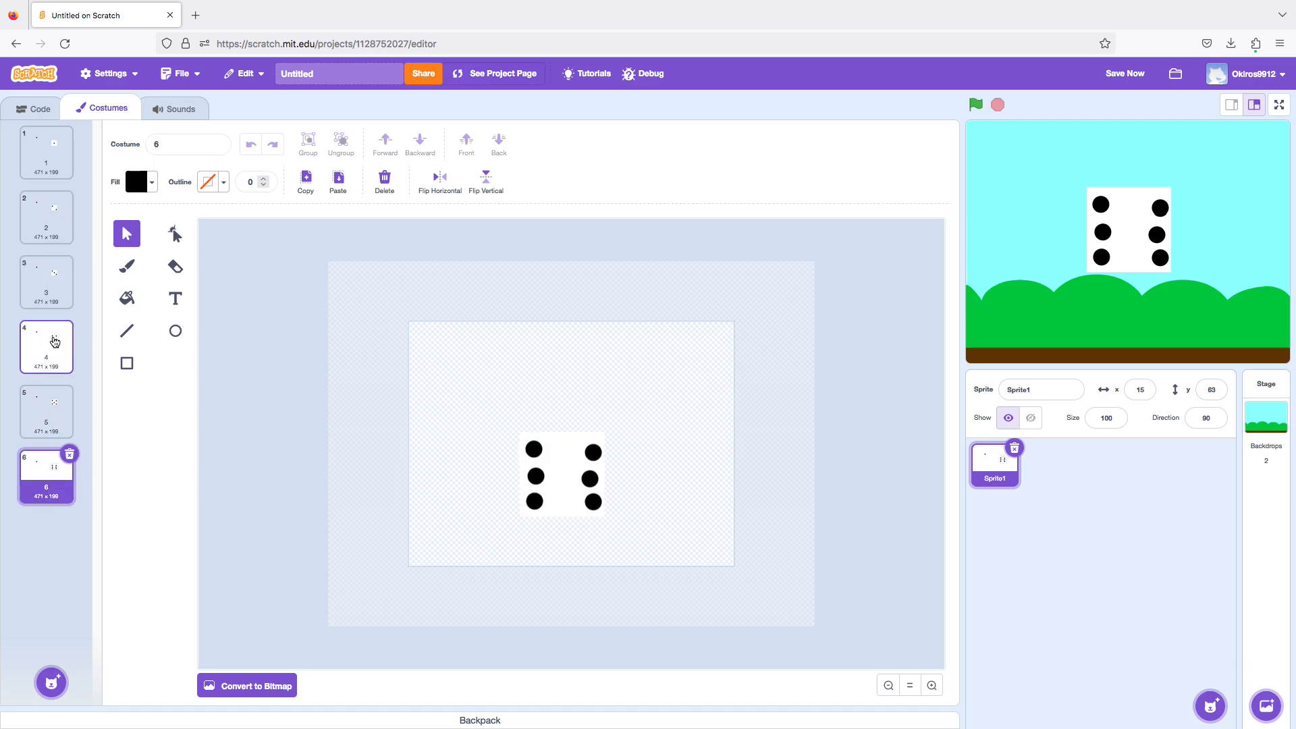
{"action": "left_click", "coordinate": [56, 176]}
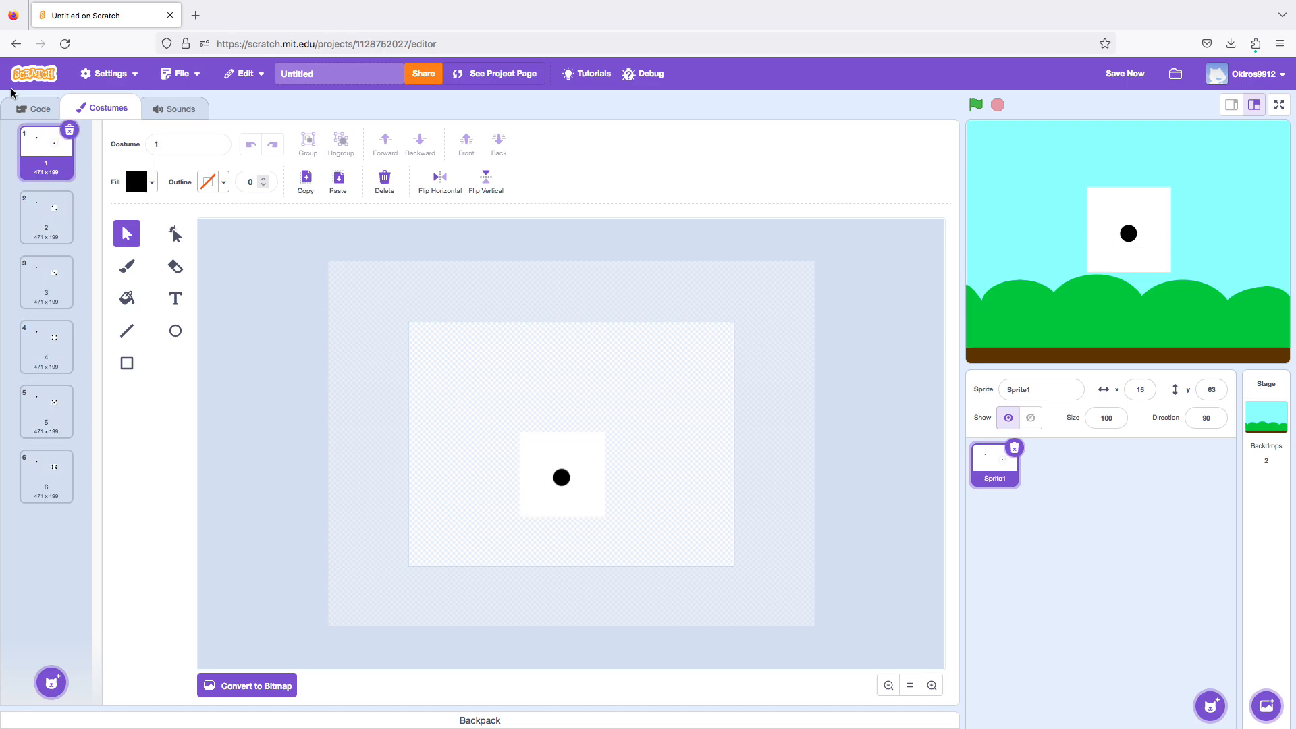
Delete the pop sound from the dice sprite.
{"action": "left_click", "coordinate": [5, 103]}
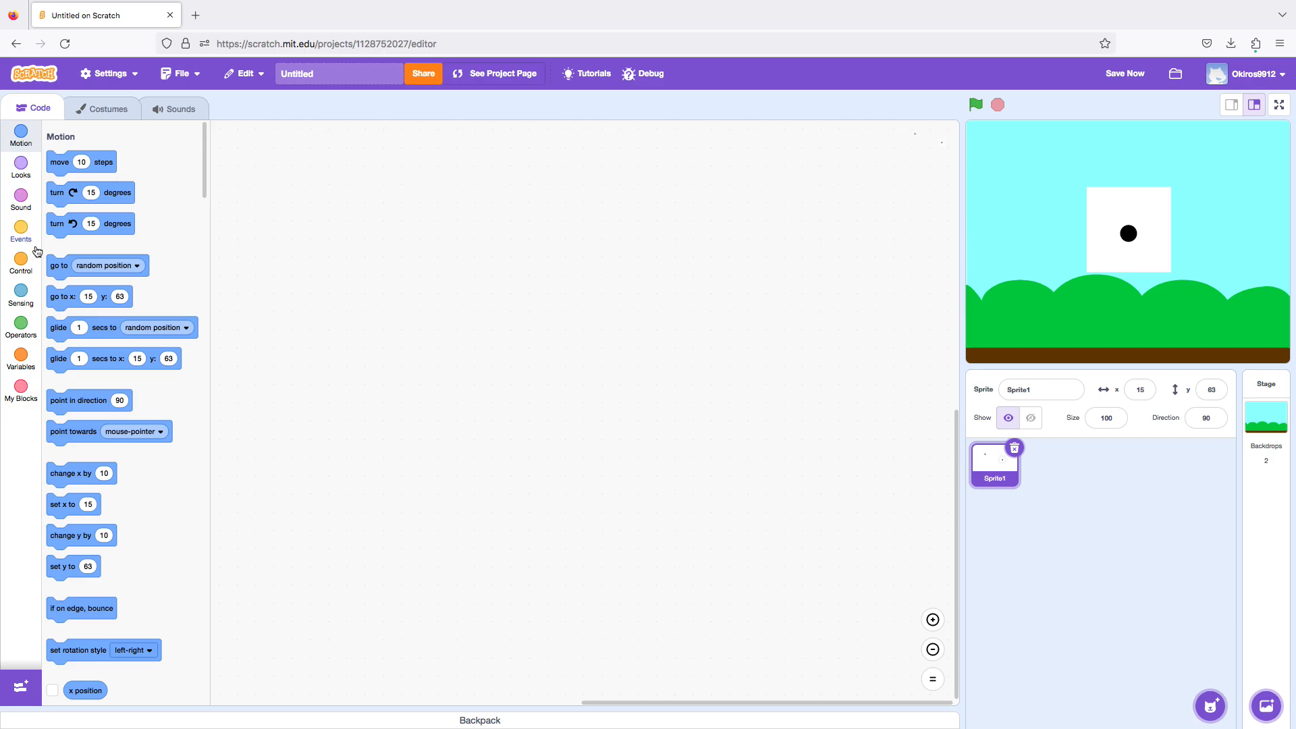
{"action": "left_click", "coordinate": [160, 106]}
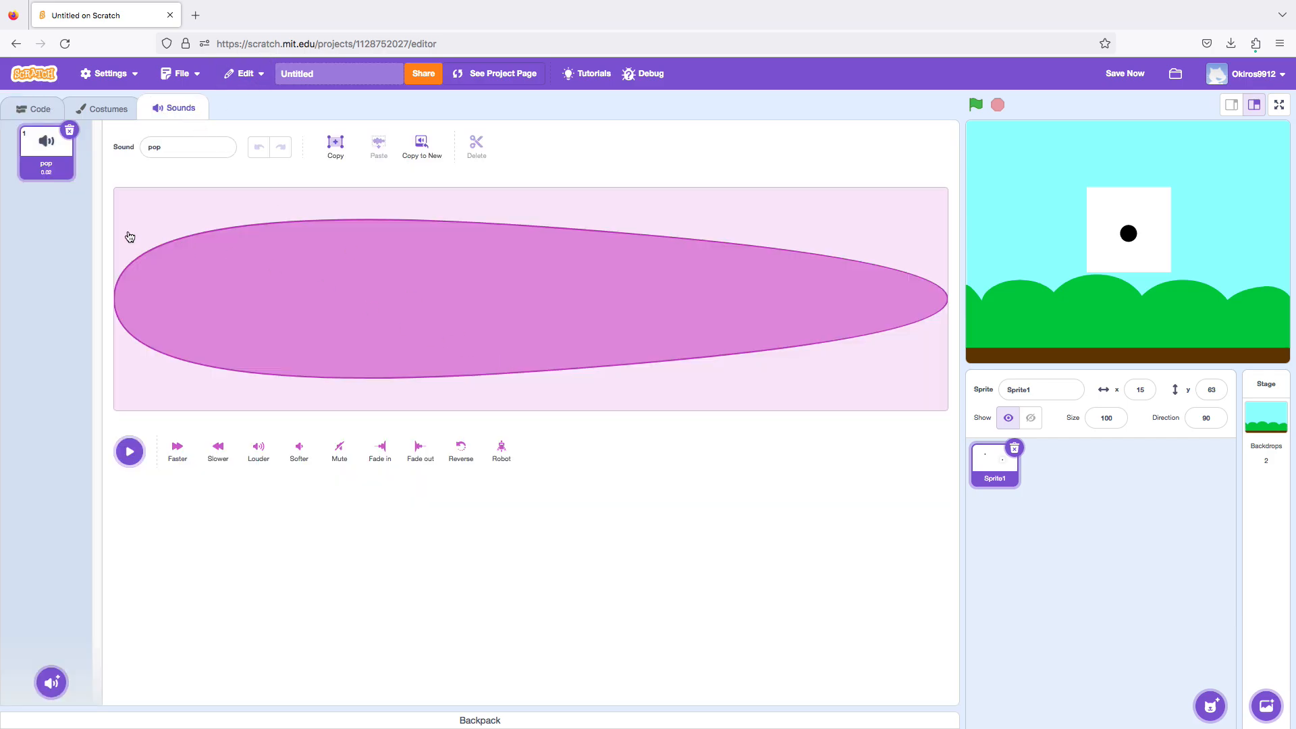
{"action": "left_click", "coordinate": [70, 138]}
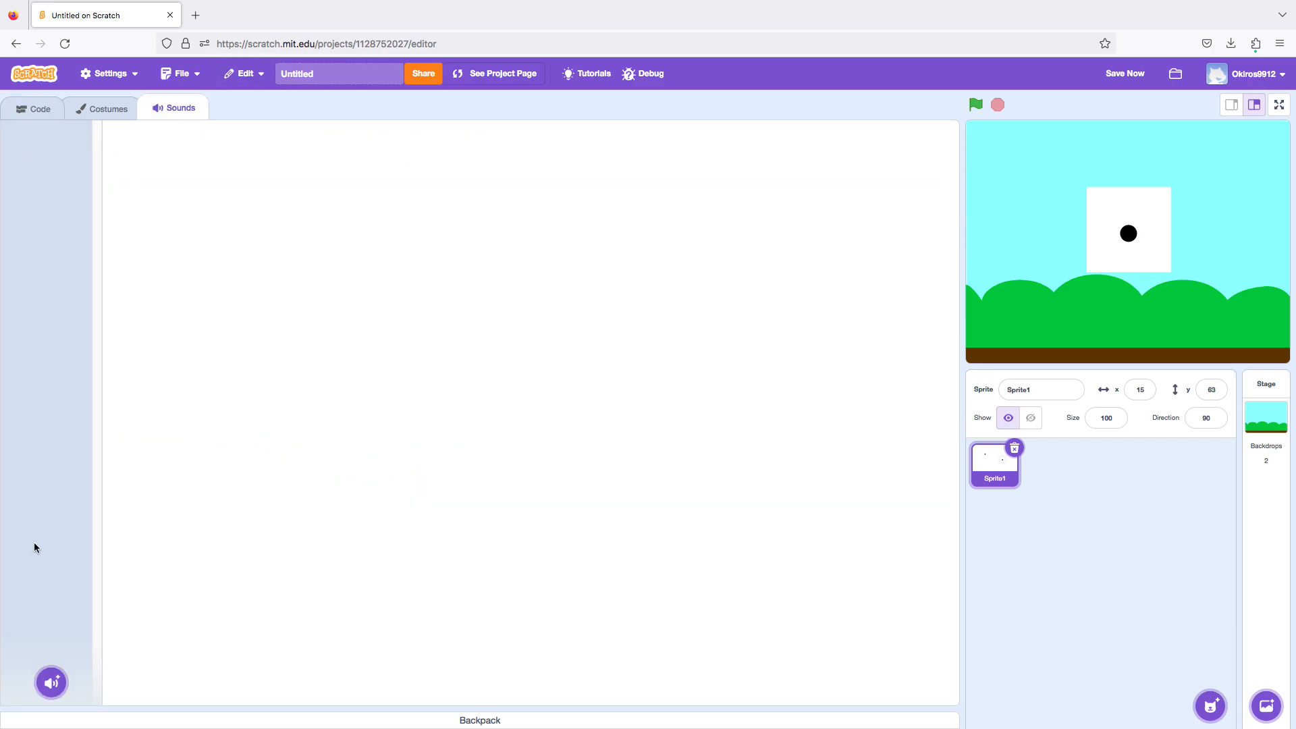
{"action": "mouse_move", "coordinate": [51, 682]}
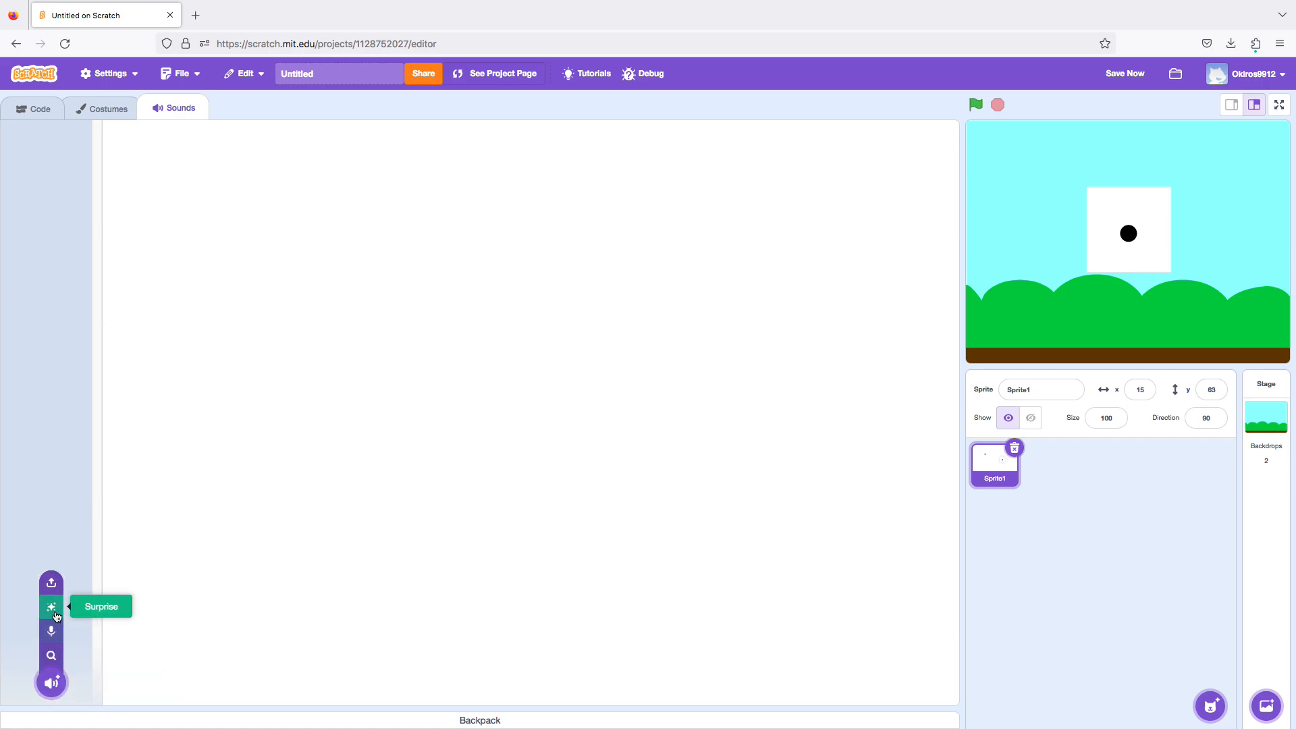
Start the dice sprite's script with a "when green flag clicked" block and attach a "switch costume to" block beneath it.
{"action": "left_click", "coordinate": [41, 107]}
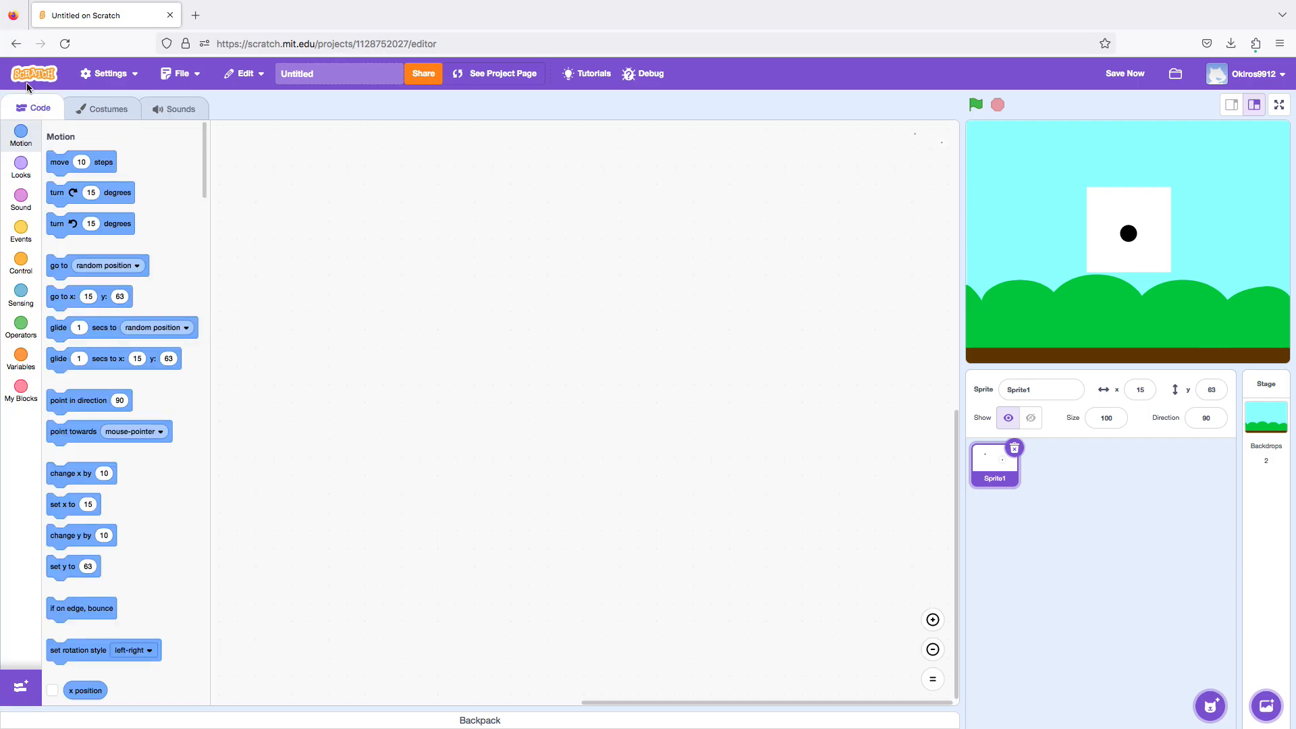
{"action": "left_click", "coordinate": [21, 230]}
{"action": "left_click_drag", "start_coordinate": [58, 160], "coordinate": [248, 153]}
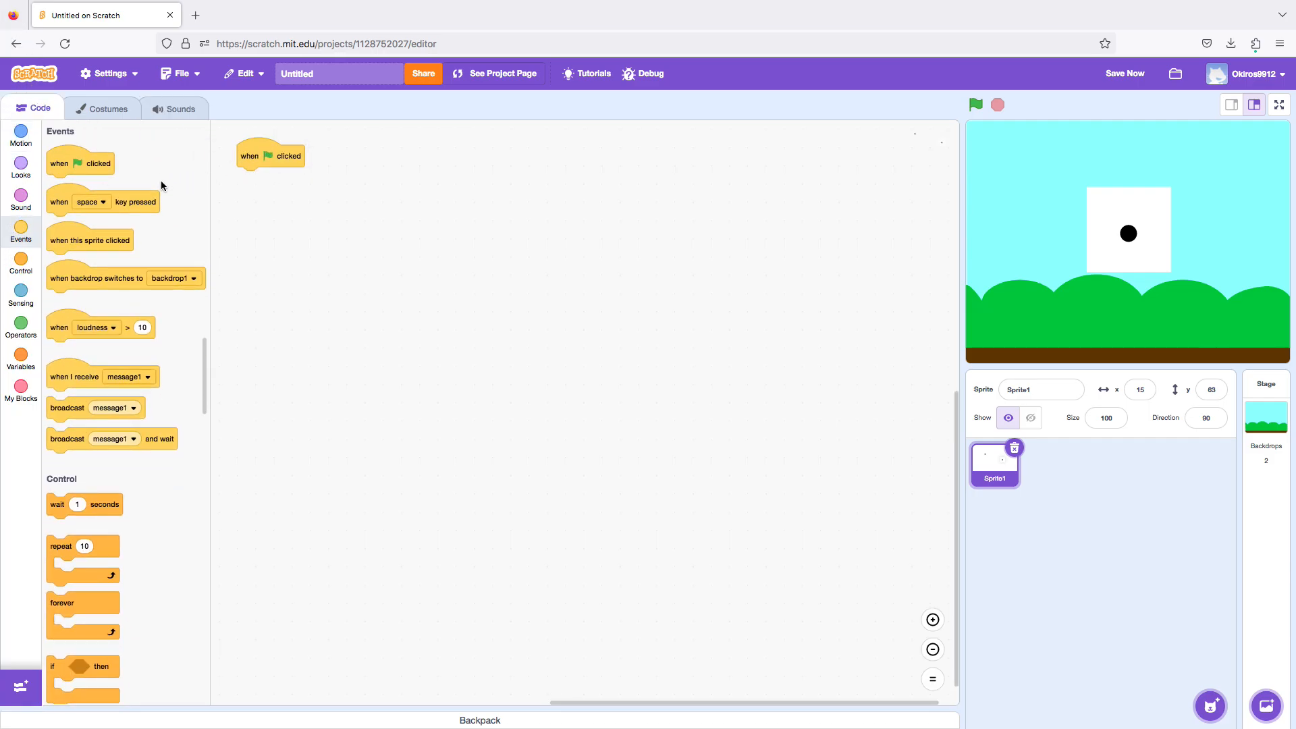
{"action": "left_click", "coordinate": [28, 173]}
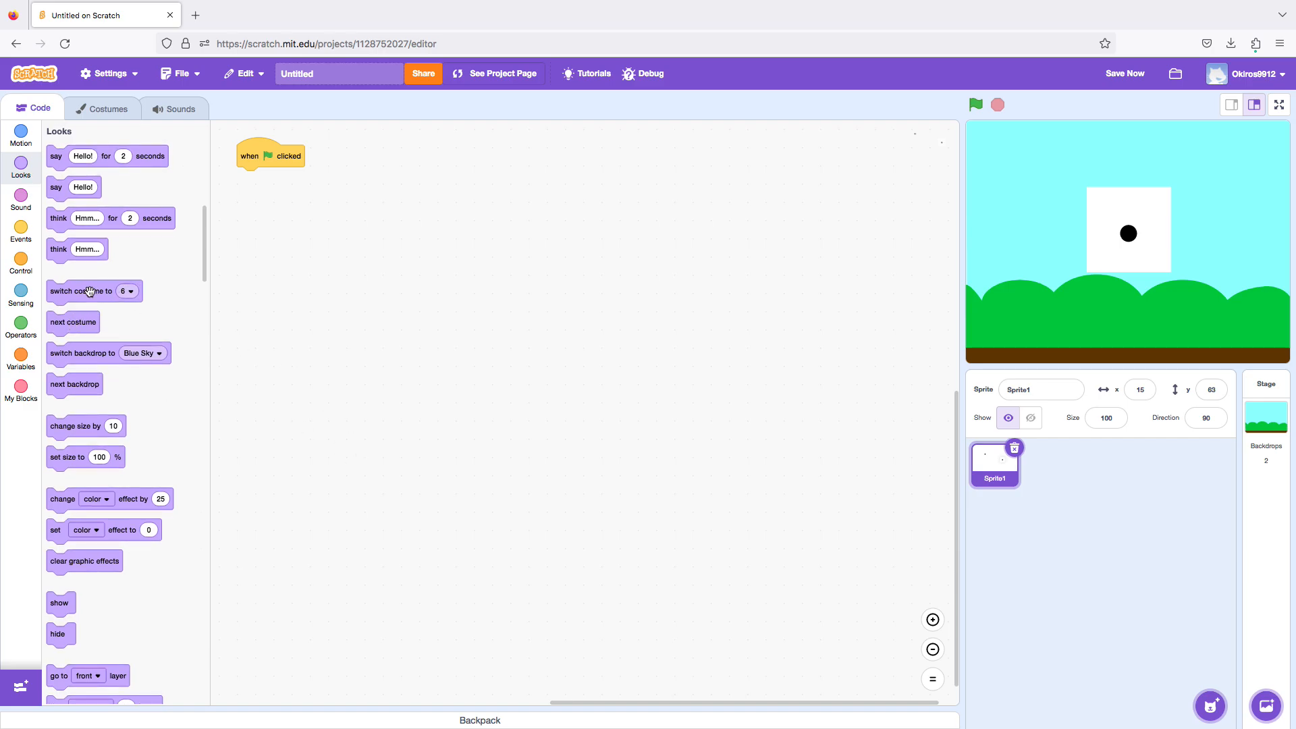
{"action": "left_click_drag", "start_coordinate": [90, 292], "coordinate": [304, 189]}
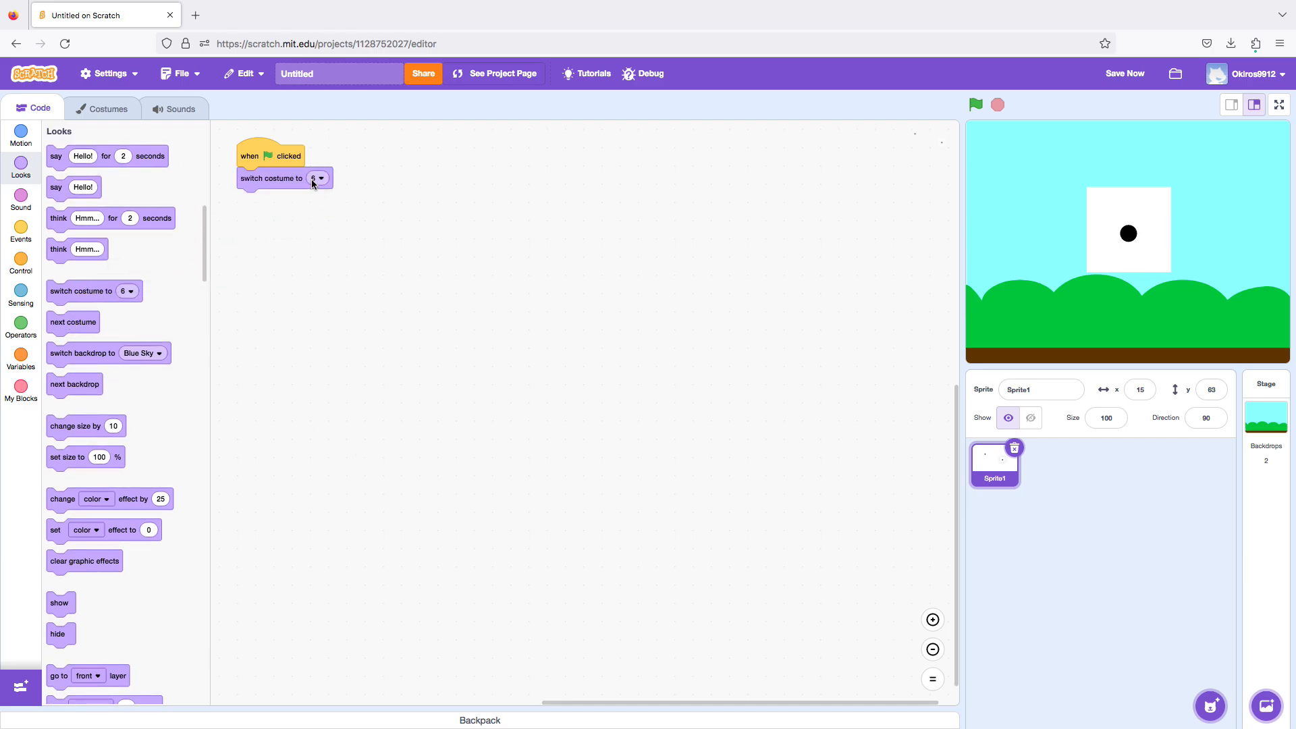
Insert a "pick random" block into the "switch costume to" block and set its range to 1 to 6.
{"action": "left_click", "coordinate": [312, 180]}
{"action": "left_click", "coordinate": [387, 159]}
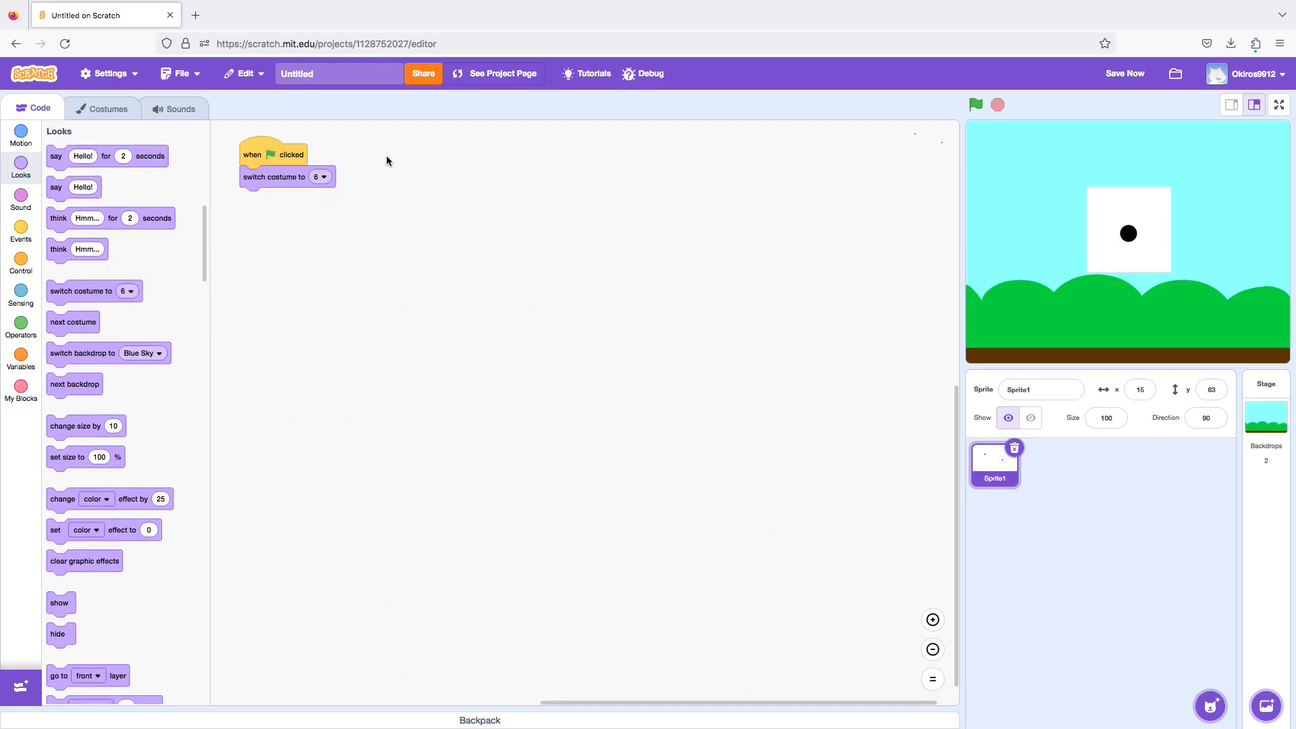
{"action": "left_click", "coordinate": [8, 327]}
{"action": "left_click_drag", "start_coordinate": [68, 254], "coordinate": [326, 163]}
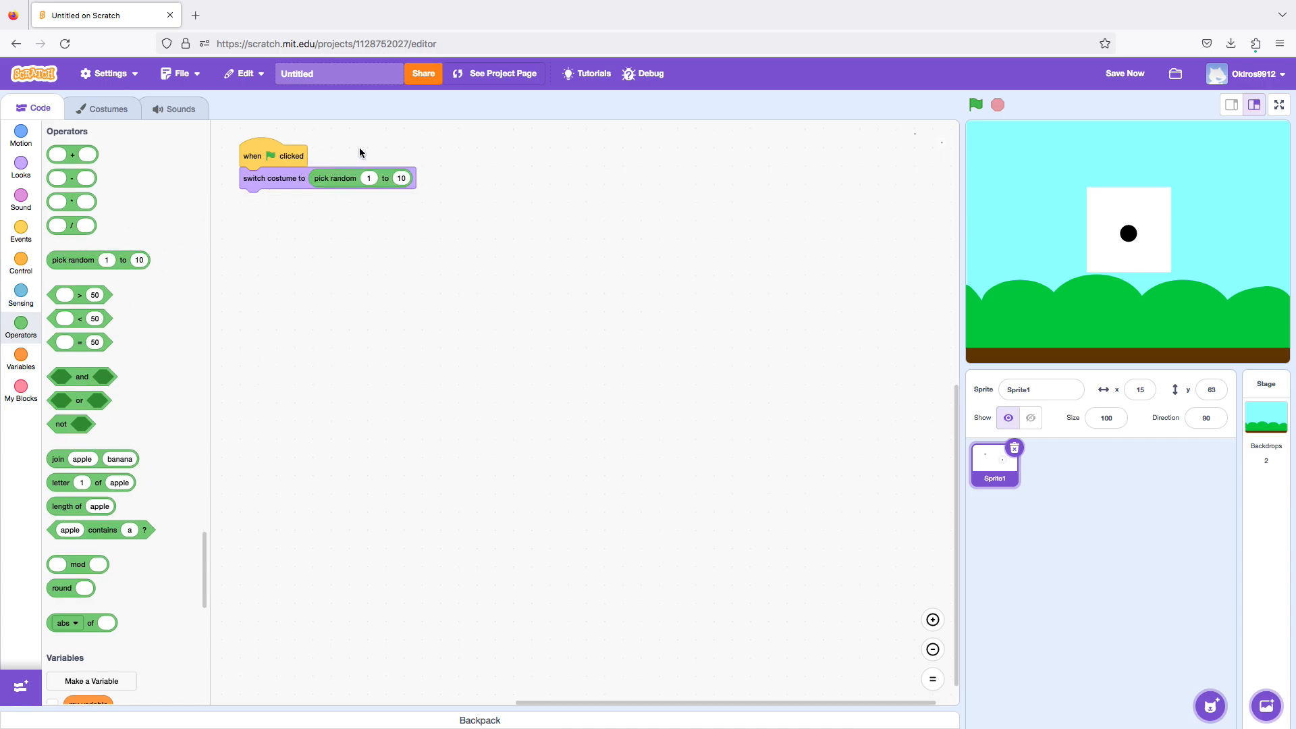
{"action": "left_click", "coordinate": [399, 177]}
{"action": "key", "text": "BackSpace"}
Add a "hide" block and a "wait 1 seconds" block between the green flag block and the costume switch.
{"action": "left_click", "coordinate": [21, 165]}
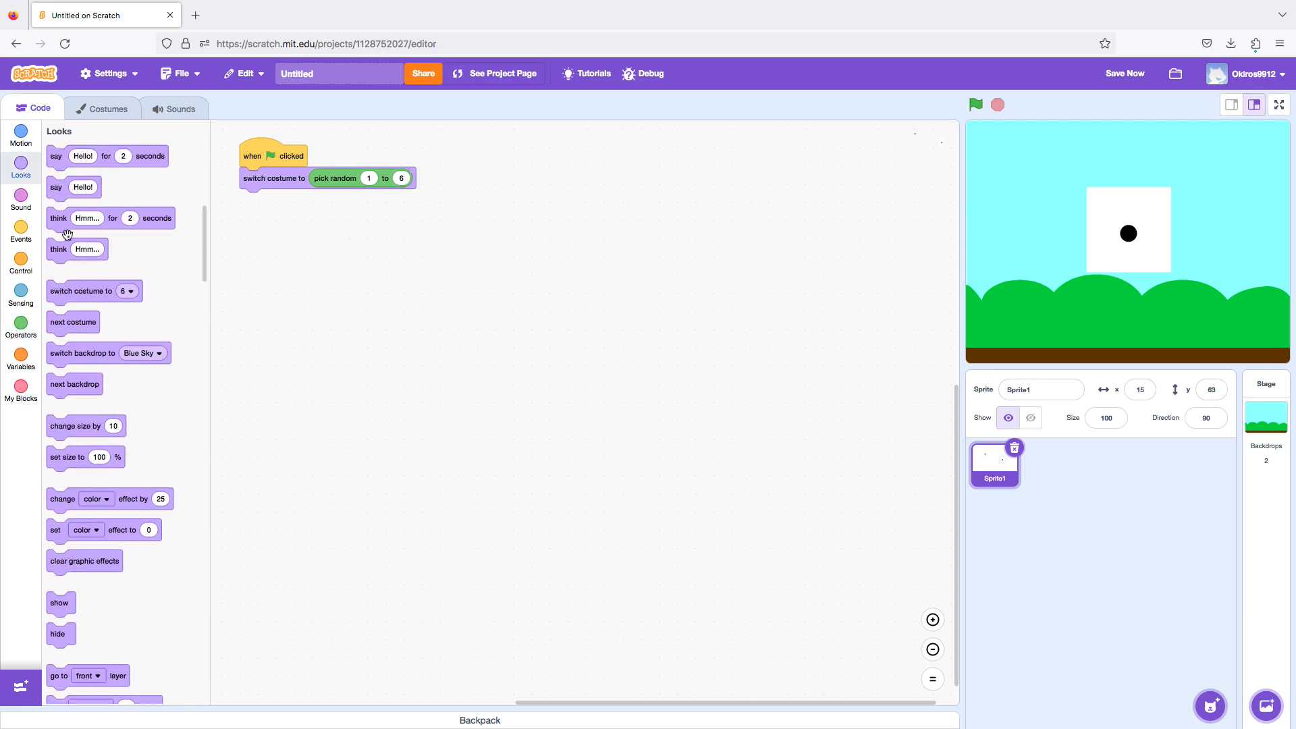
{"action": "left_click_drag", "start_coordinate": [52, 643], "coordinate": [251, 177]}
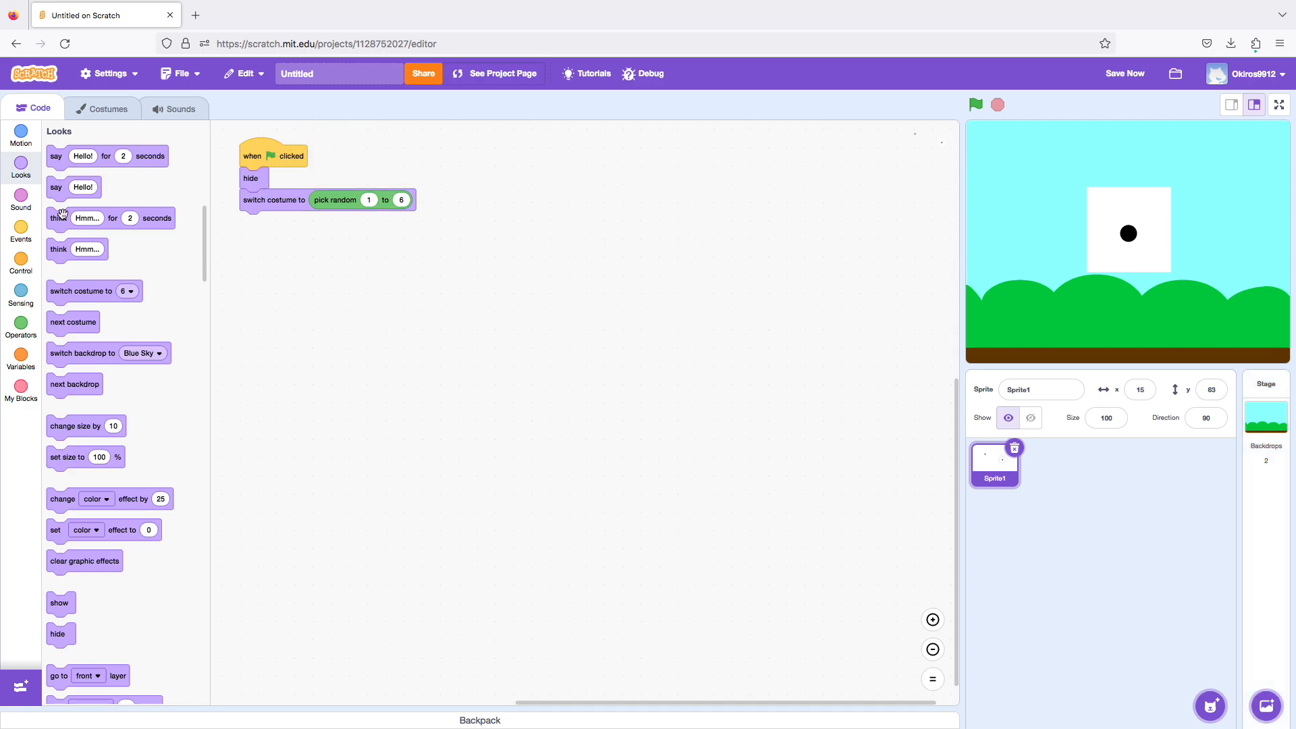
{"action": "left_click", "coordinate": [21, 262]}
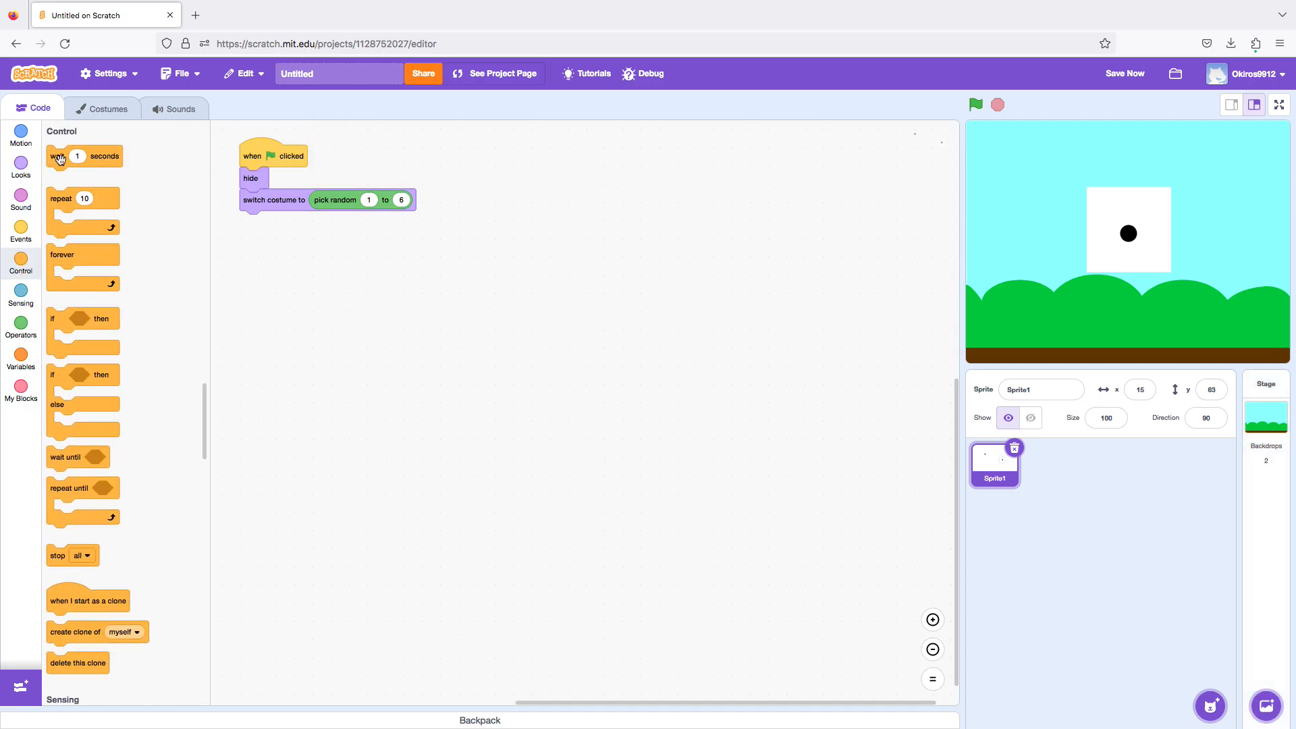
{"action": "left_click_drag", "start_coordinate": [55, 160], "coordinate": [286, 244]}
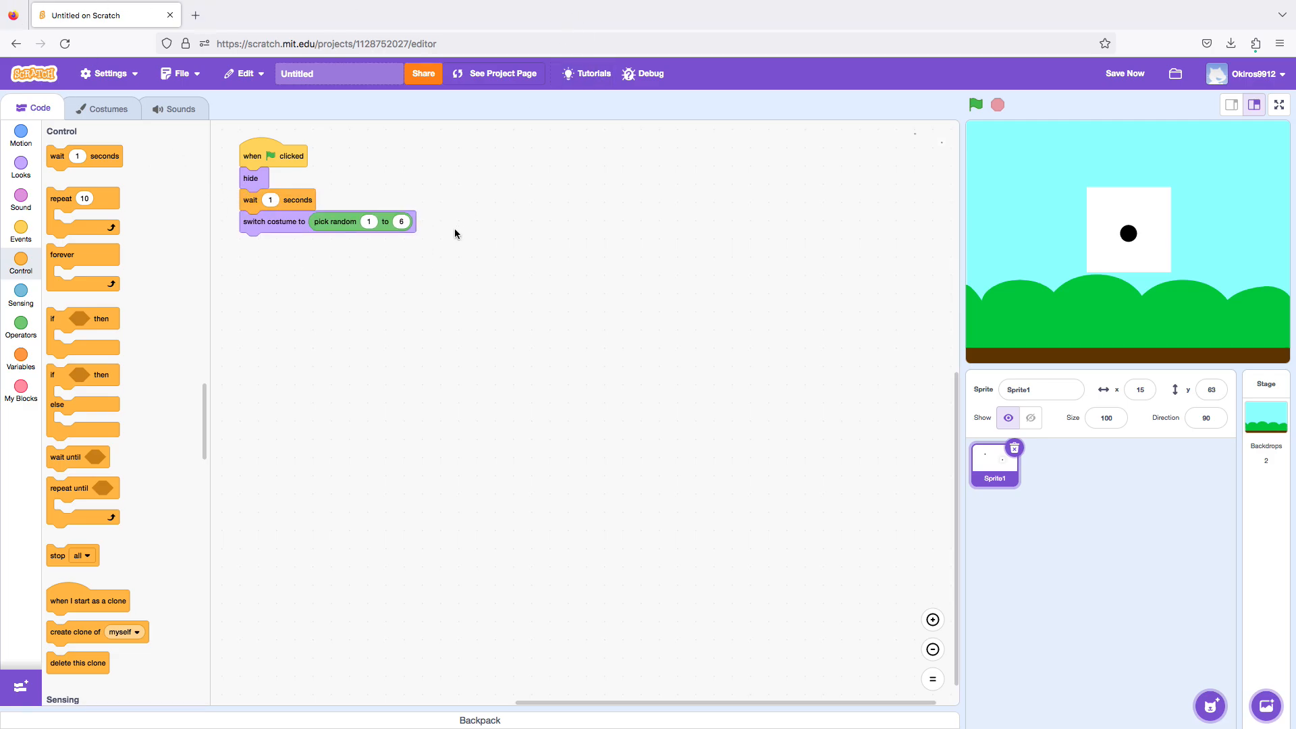
Attach a "show" block beneath the "switch costume to" block at the end of the script.
{"action": "left_click", "coordinate": [9, 163]}
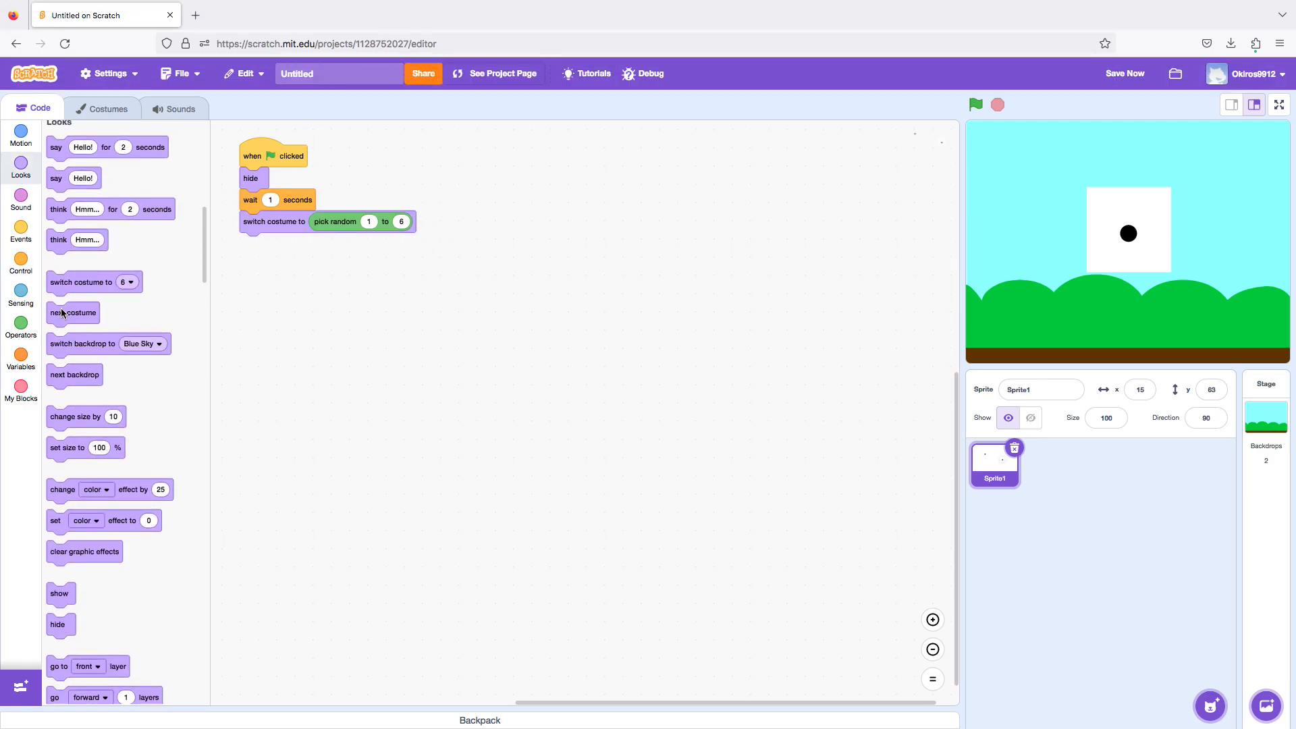
{"action": "left_click_drag", "start_coordinate": [71, 606], "coordinate": [273, 320]}
{"action": "left_click_drag", "start_coordinate": [268, 273], "coordinate": [263, 251]}
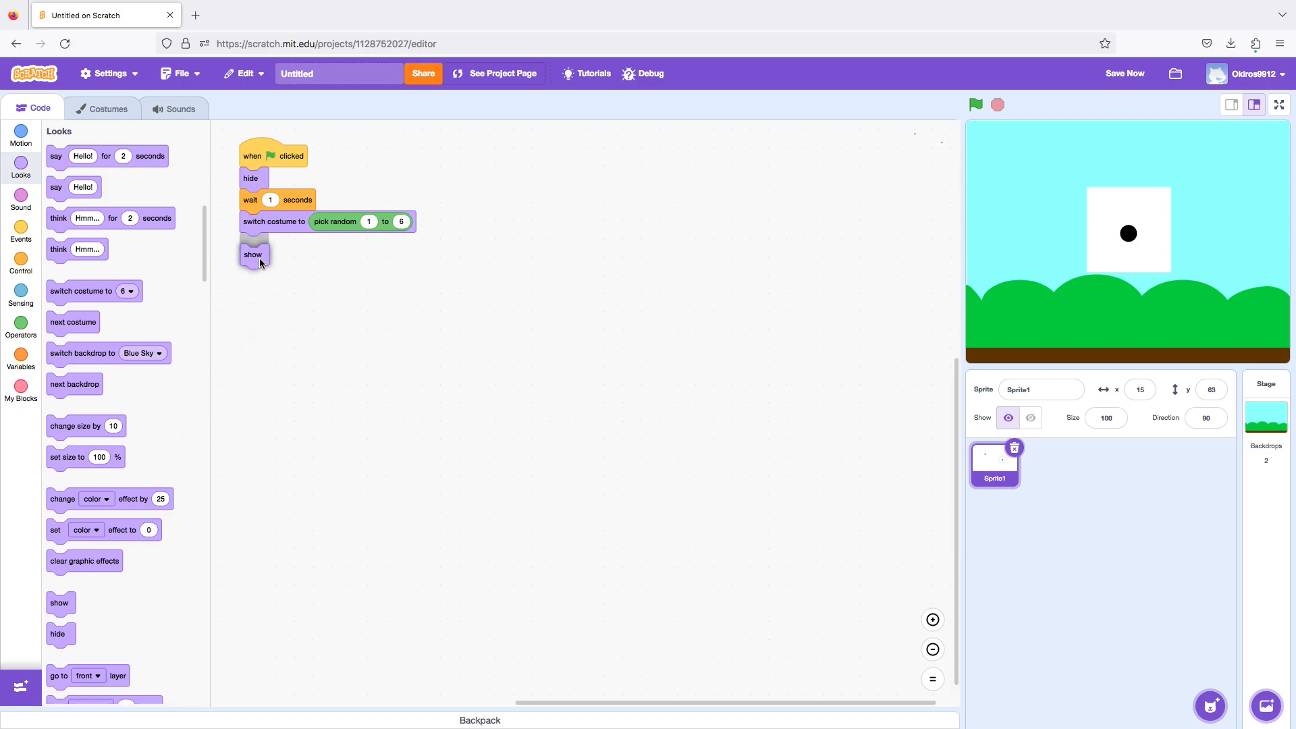
Run the project several times to test that the dice shows random faces.
{"action": "left_click", "coordinate": [976, 105]}
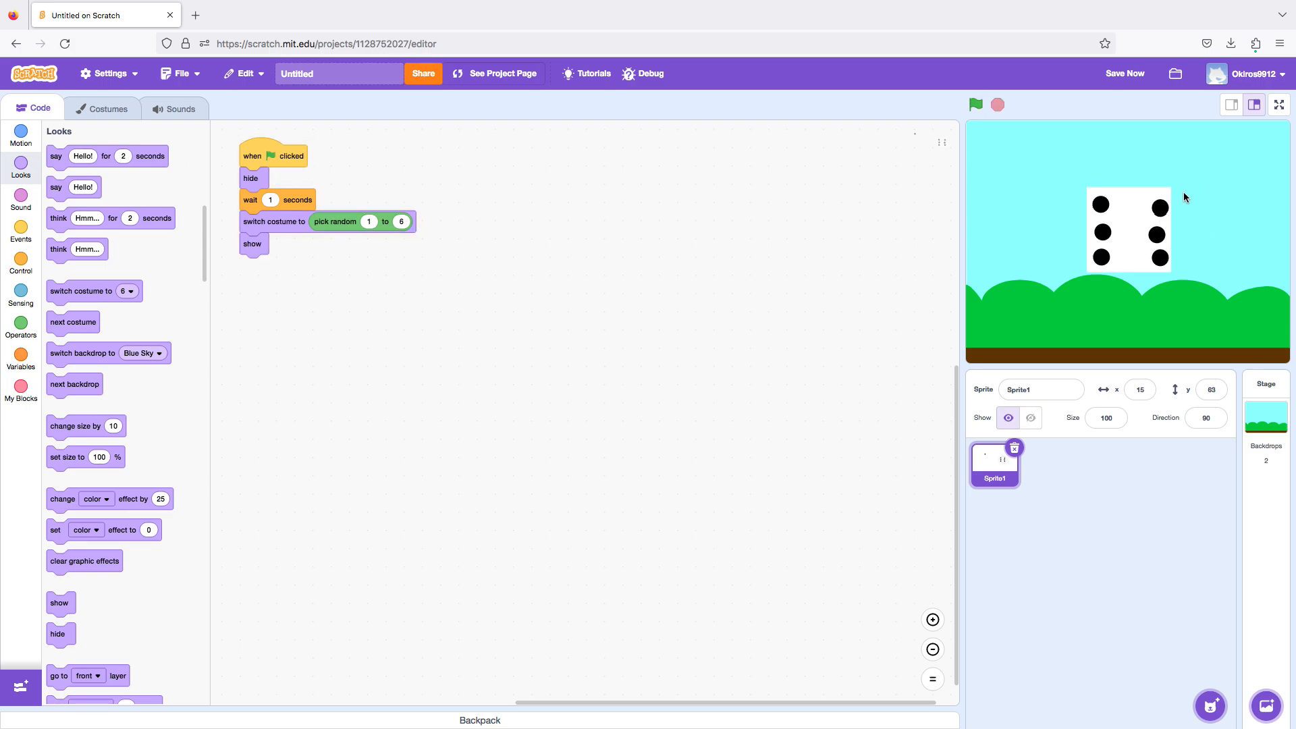
{"action": "left_click", "coordinate": [976, 105]}
{"action": "left_click", "coordinate": [974, 106]}
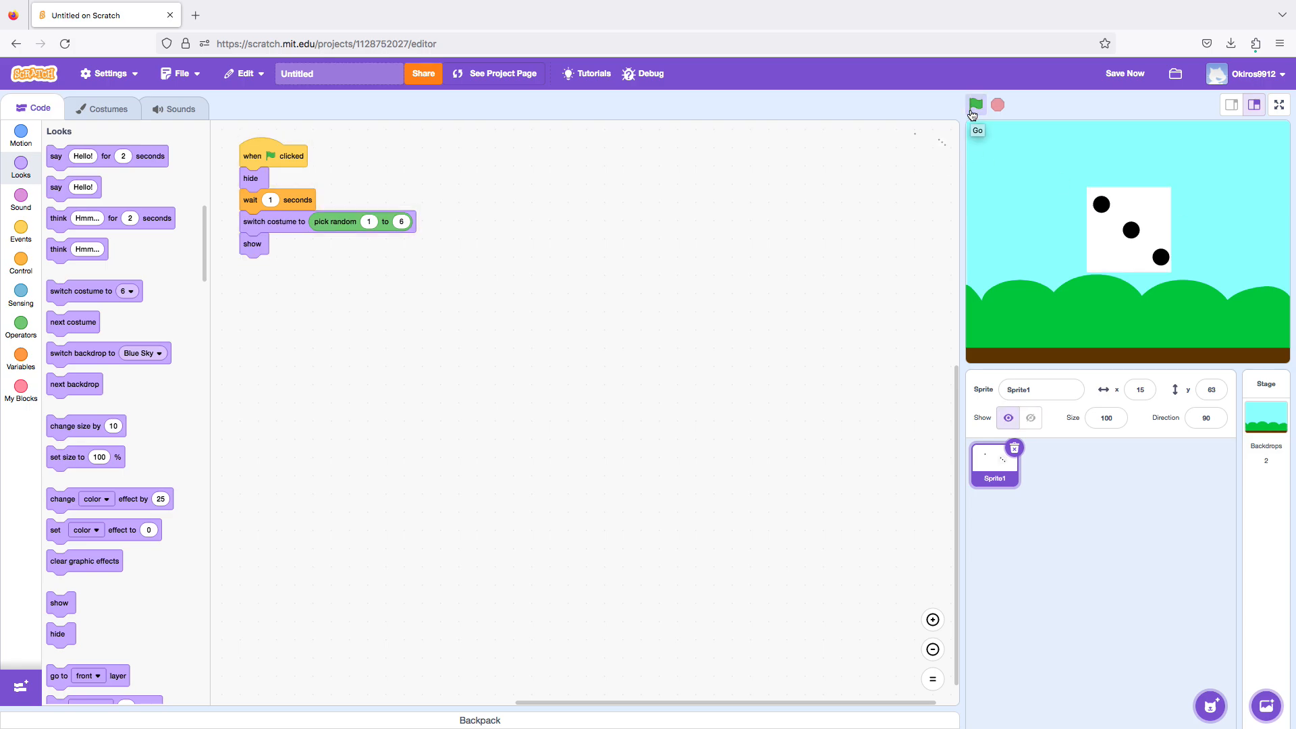
{"action": "left_click", "coordinate": [974, 105]}
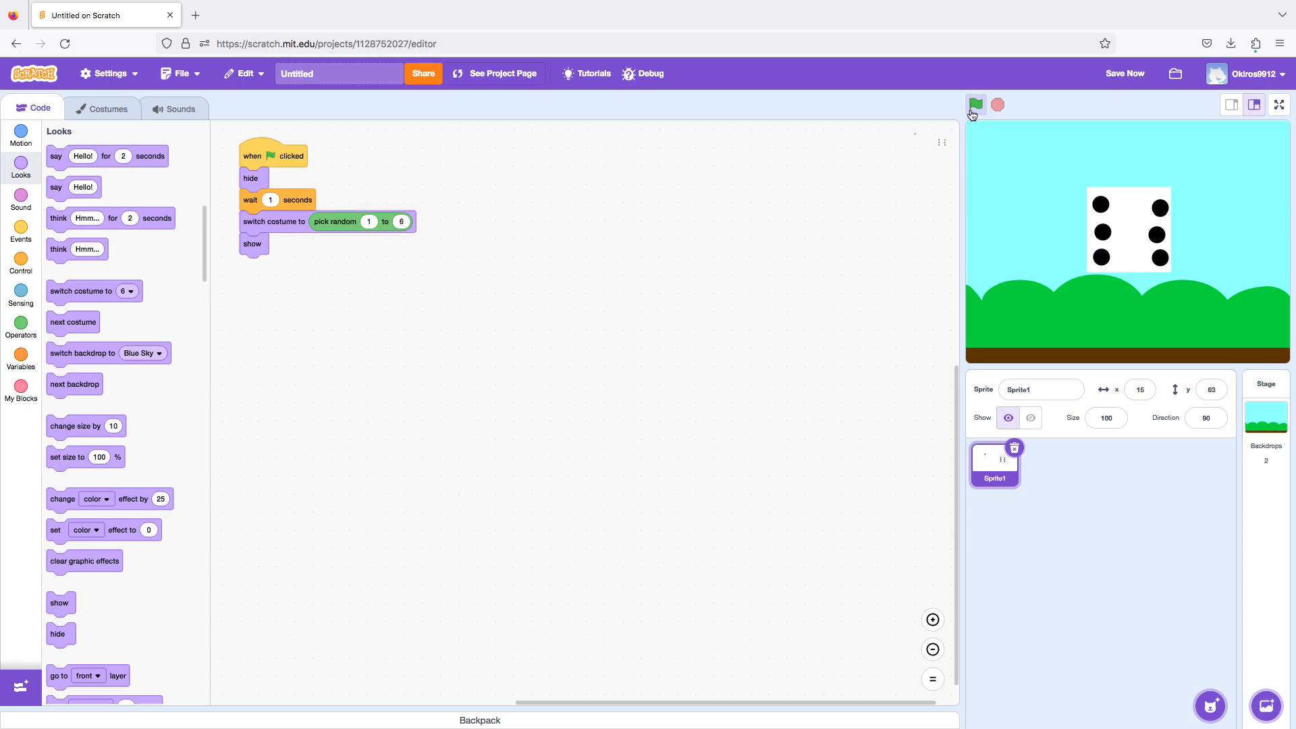
{"action": "left_click", "coordinate": [974, 105]}
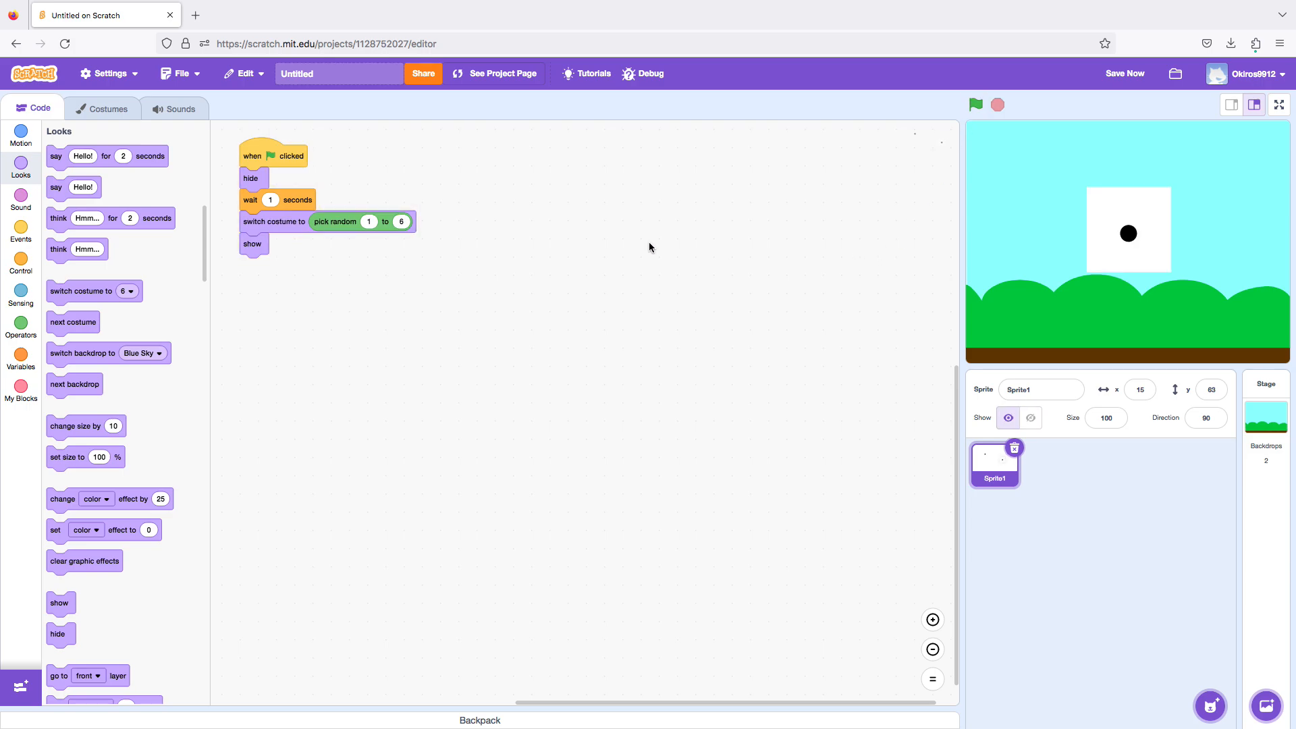
Take the "pick random" block out of the costume switch, view the costume options, and put the block back in place.
{"action": "left_click_drag", "start_coordinate": [387, 225], "coordinate": [495, 270]}
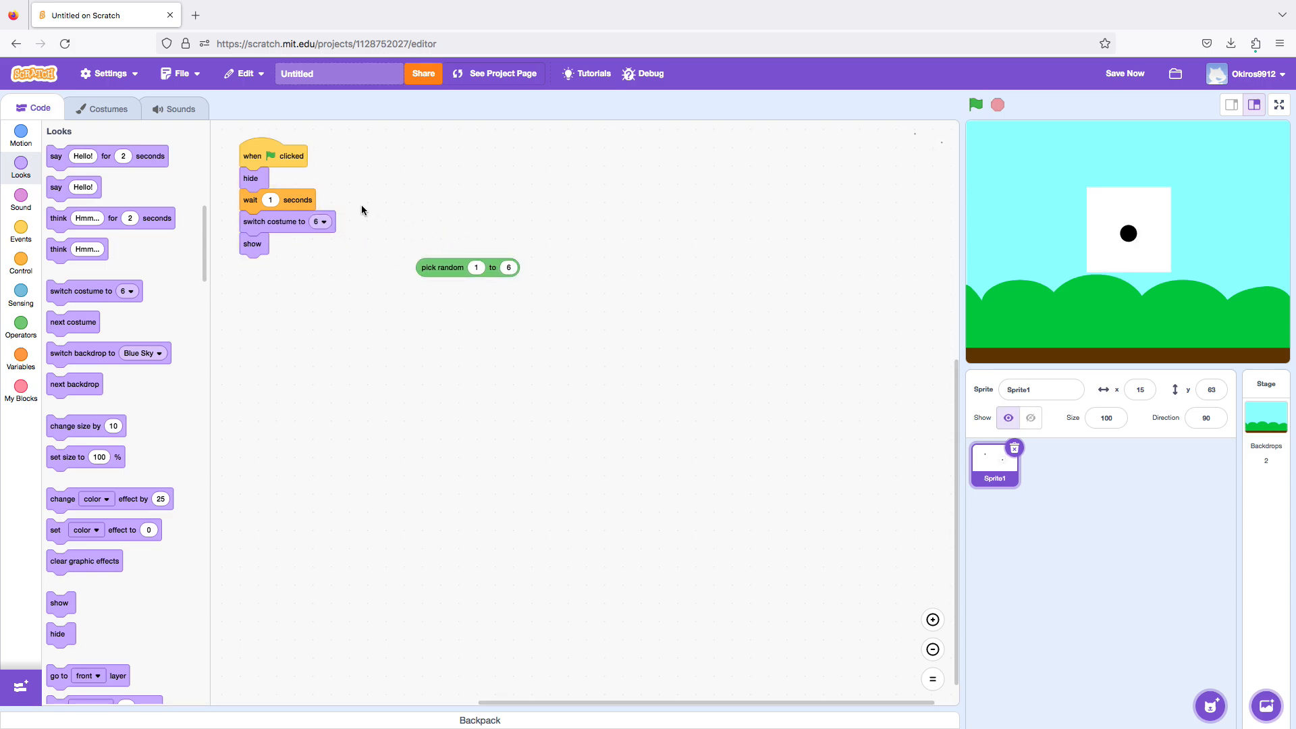
{"action": "left_click", "coordinate": [317, 223]}
{"action": "left_click", "coordinate": [297, 249]}
{"action": "left_click_drag", "start_coordinate": [470, 275], "coordinate": [358, 231]}
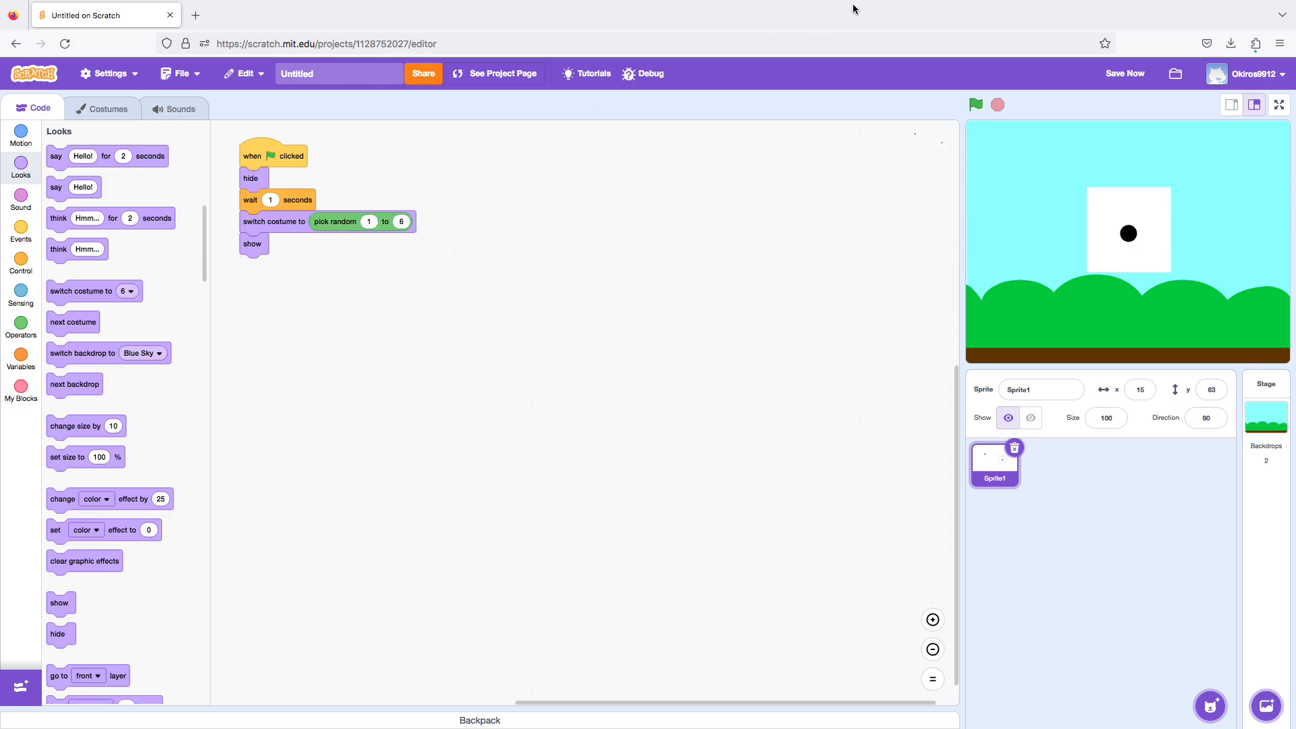
Run the project again to check the dice roll with the restored "pick random" block.
{"action": "left_click", "coordinate": [972, 104]}
{"action": "left_click", "coordinate": [977, 106]}
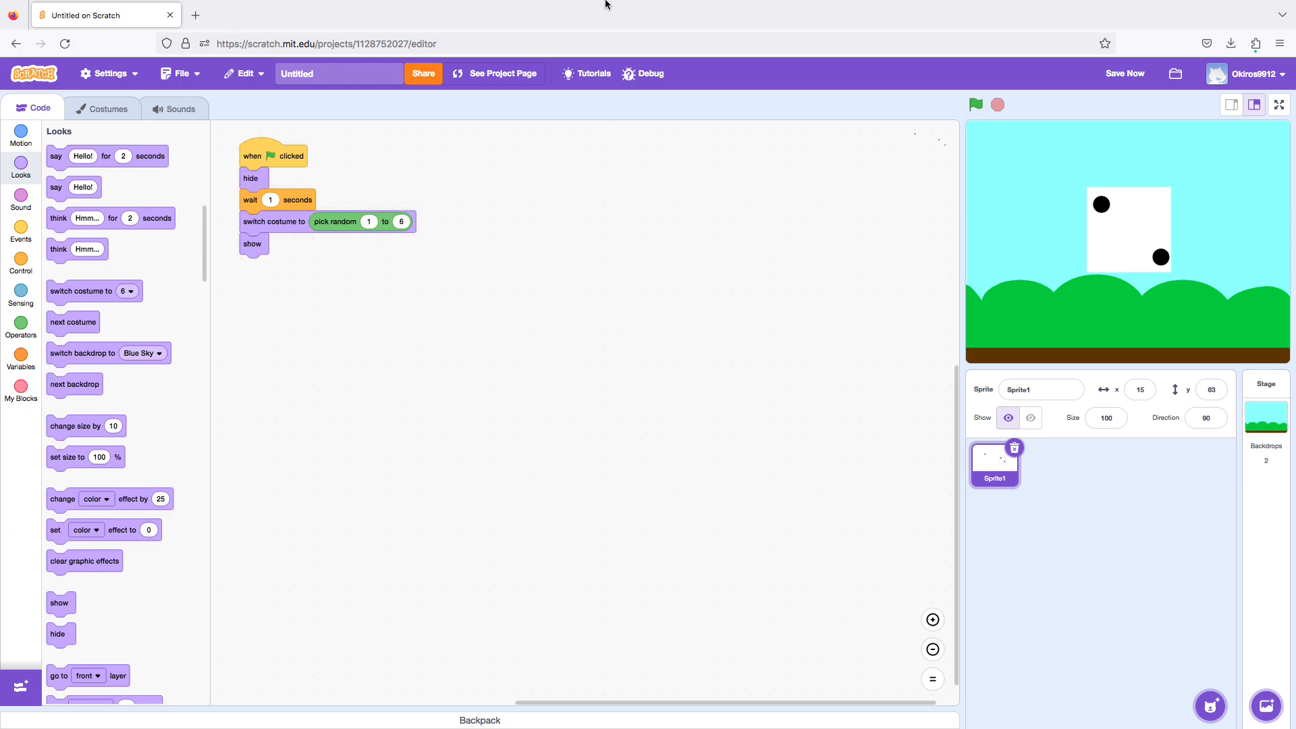
Rename the project as Dice.
{"action": "left_click", "coordinate": [302, 81]}
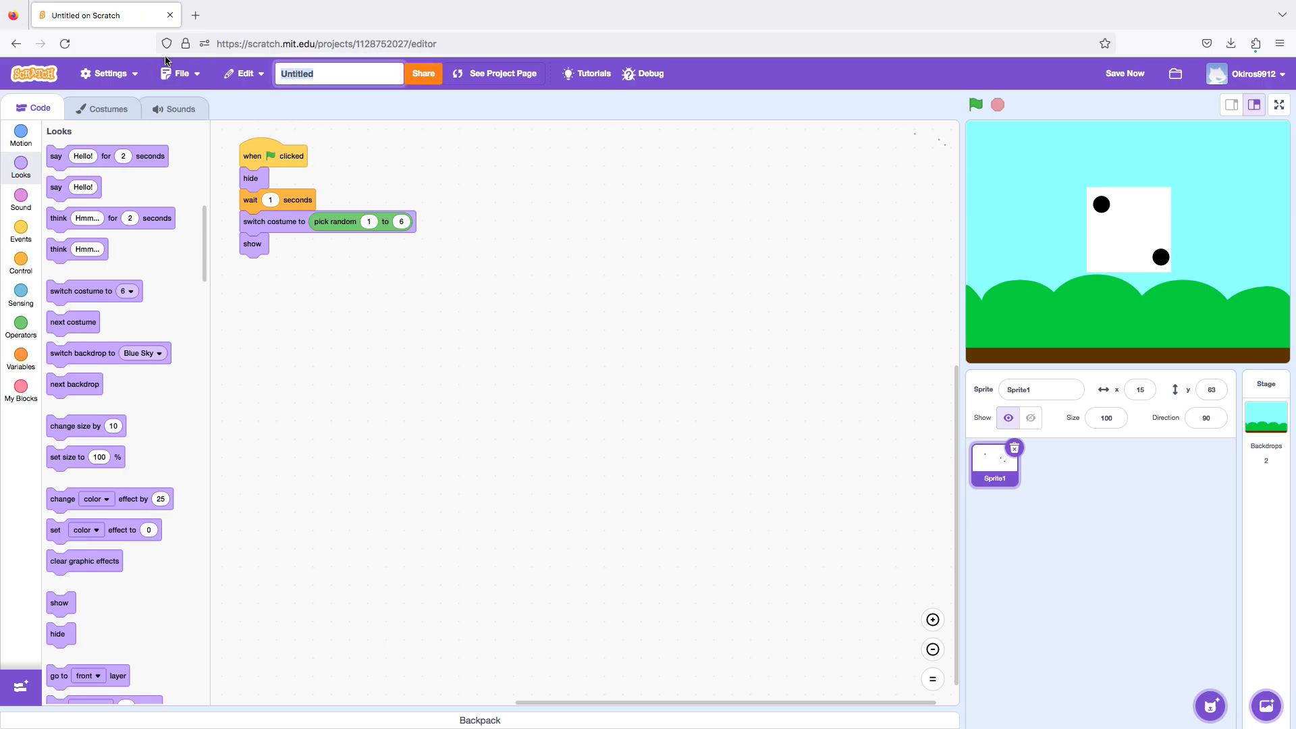
{"action": "key", "text": "BackSpace"}
{"action": "key", "text": "Return"}
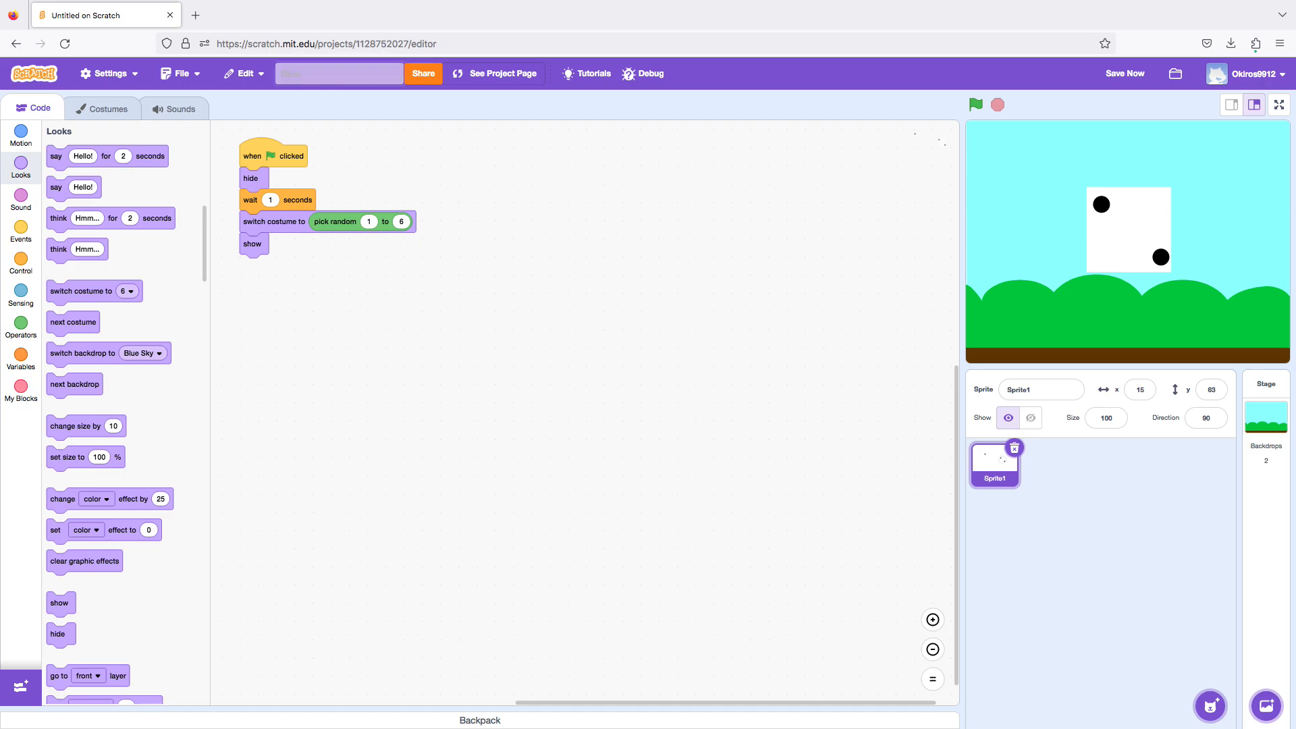
{"action": "left_click", "coordinate": [180, 73]}
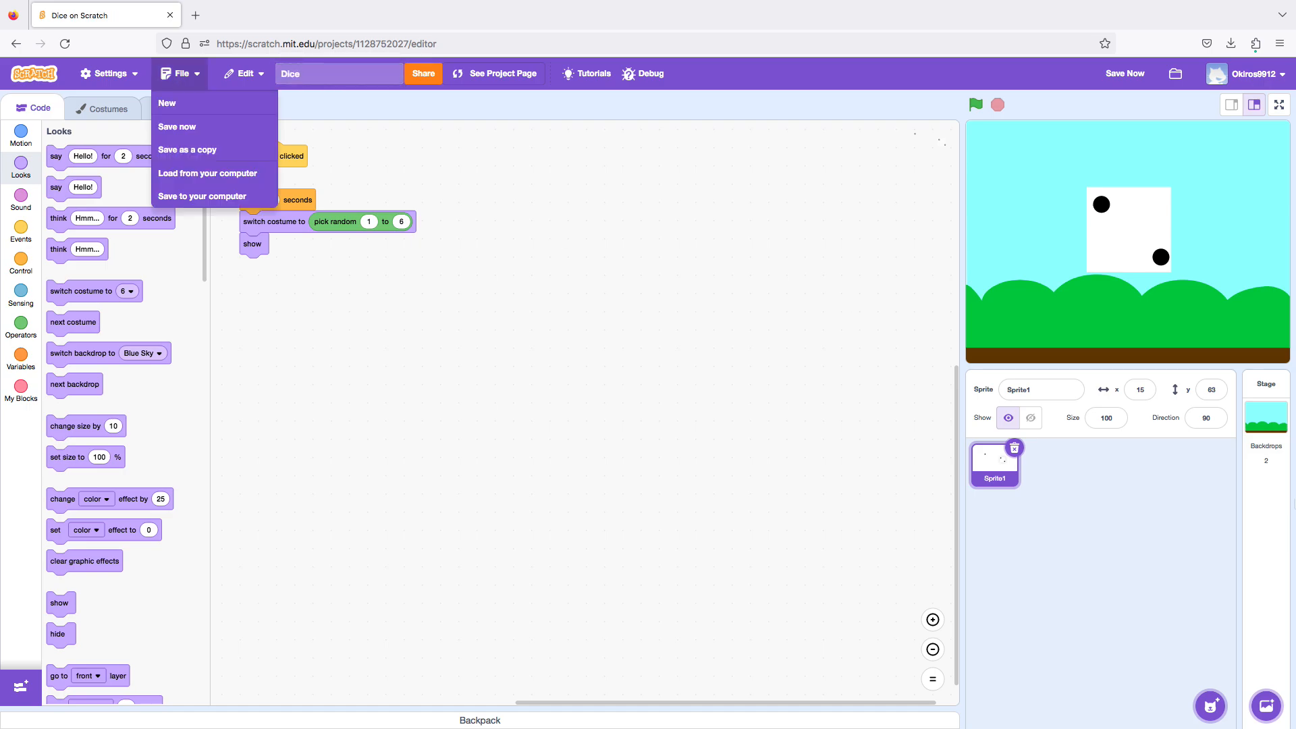
{"action": "left_click", "coordinate": [497, 282]}
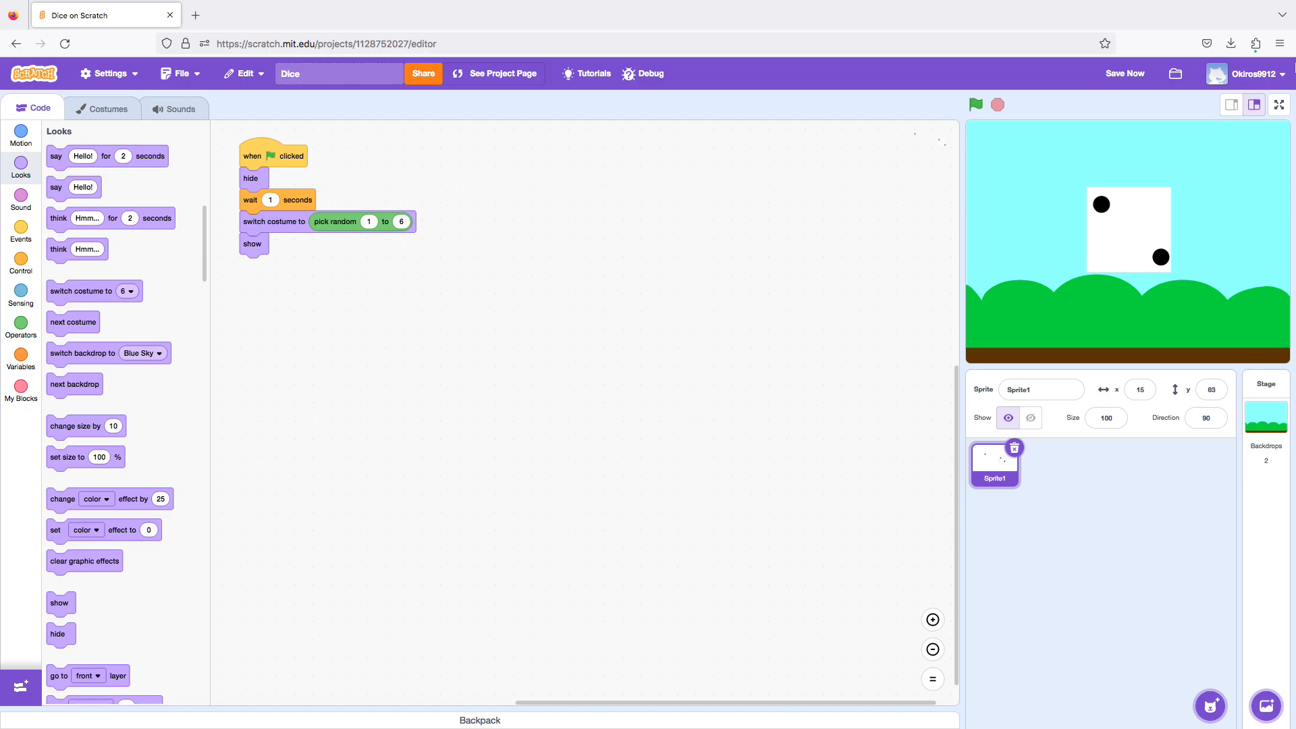